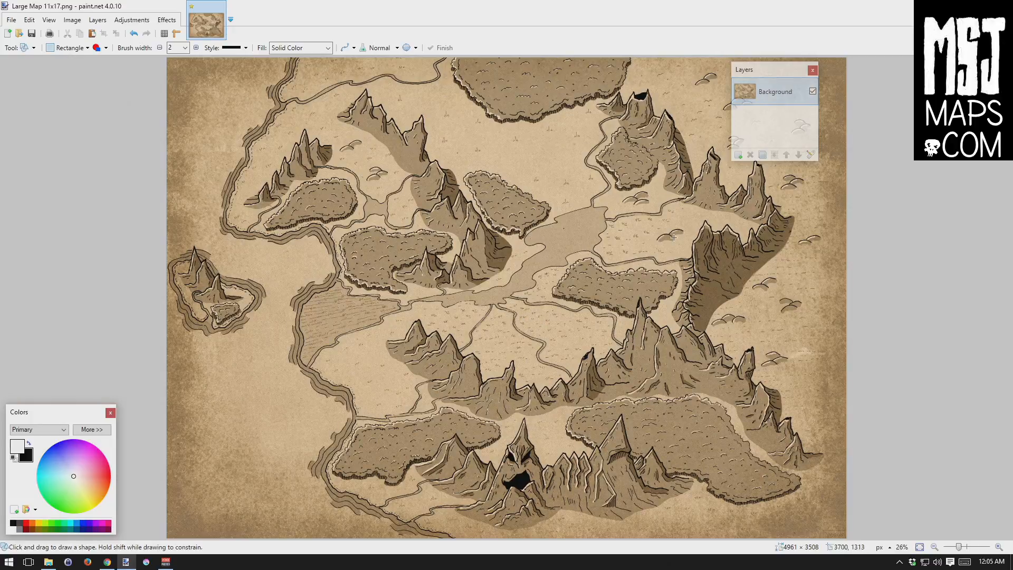
# Move the Layers window off the map and view the image at actual size.
pyautogui.moveTo(760, 74); pyautogui.dragTo(882, 74)
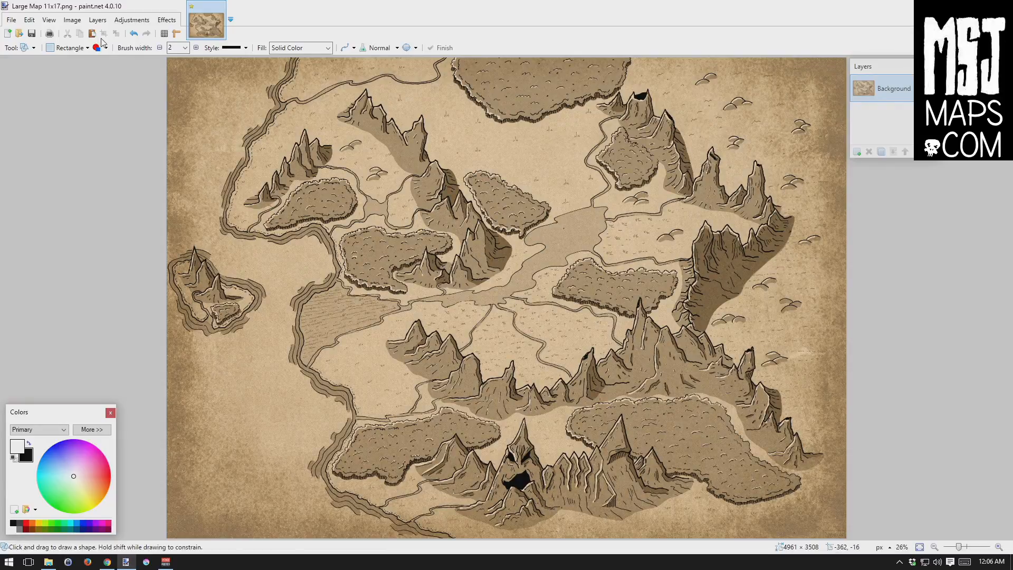
pyautogui.click(52, 23)
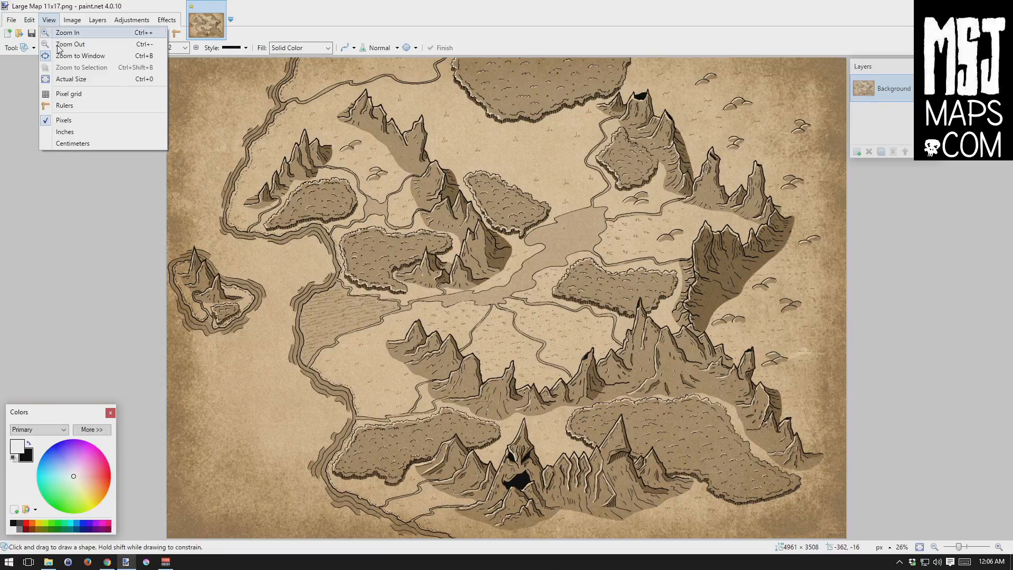
pyautogui.click(71, 79)
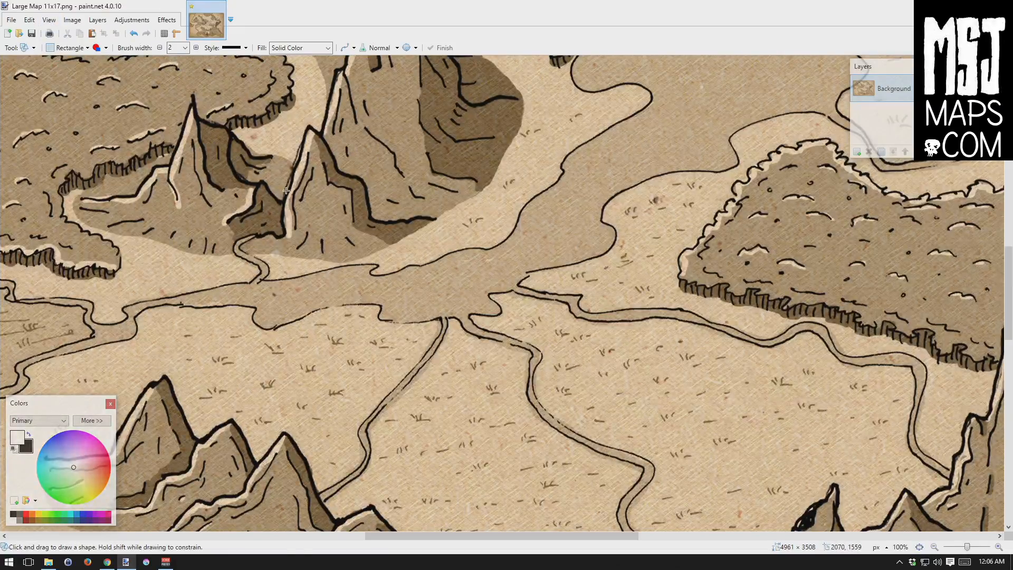
# Examine the map's forests, mountains, rivers and open plains at full size to find a spot for a town.
pyautogui.moveTo(189, 150); pyautogui.dragTo(584, 352)
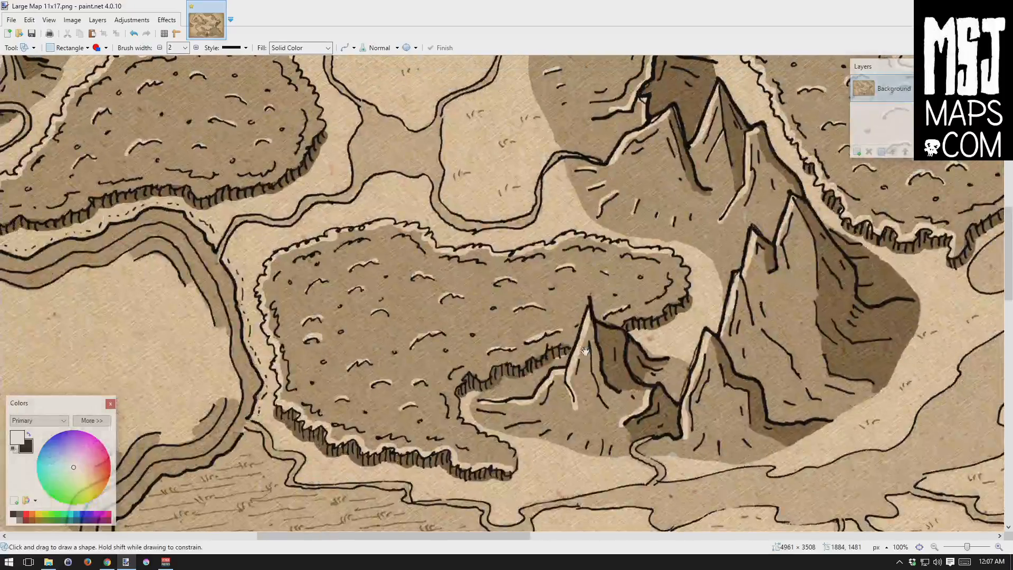
pyautogui.moveTo(407, 200); pyautogui.dragTo(496, 385)
pyautogui.moveTo(356, 241); pyautogui.dragTo(523, 282)
pyautogui.moveTo(589, 225)
pyautogui.mouseDown()
pyautogui.moveTo(535, 315)
pyautogui.moveTo(459, 367)
pyautogui.mouseUp()
pyautogui.moveTo(652, 322); pyautogui.dragTo(248, 307)
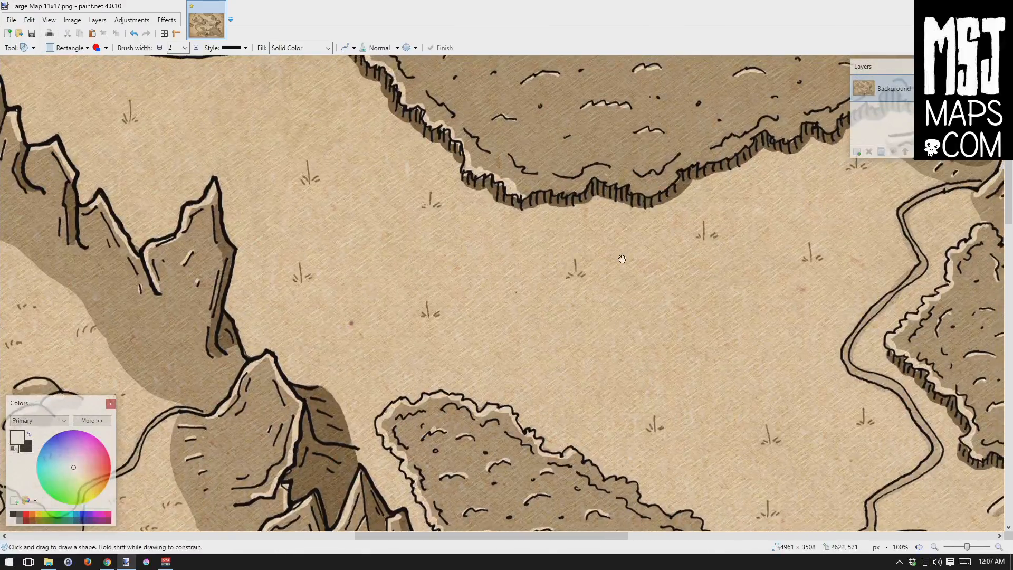
pyautogui.moveTo(684, 266); pyautogui.dragTo(260, 264)
pyautogui.moveTo(573, 251); pyautogui.dragTo(350, 291)
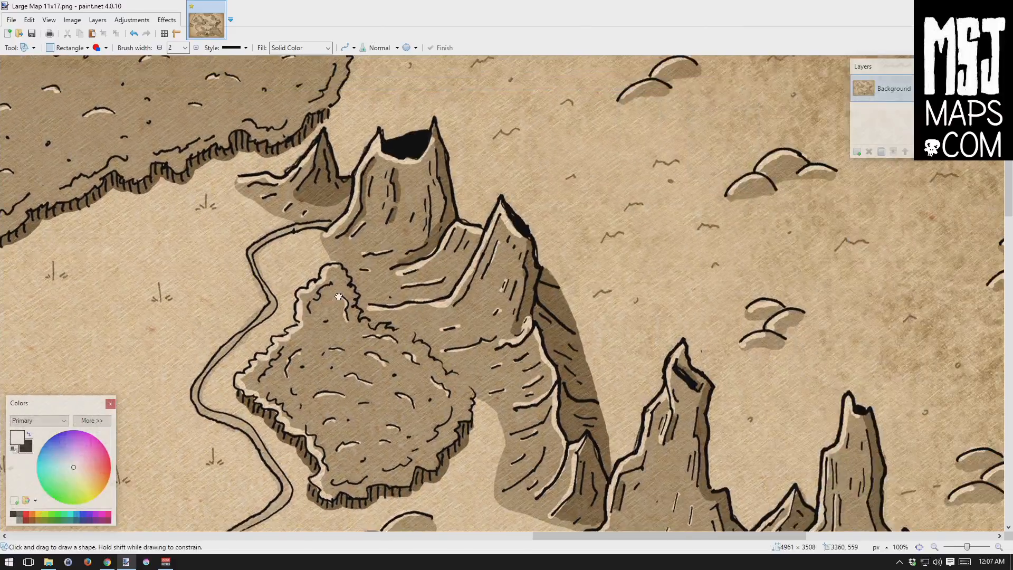
pyautogui.moveTo(478, 269); pyautogui.dragTo(412, 287)
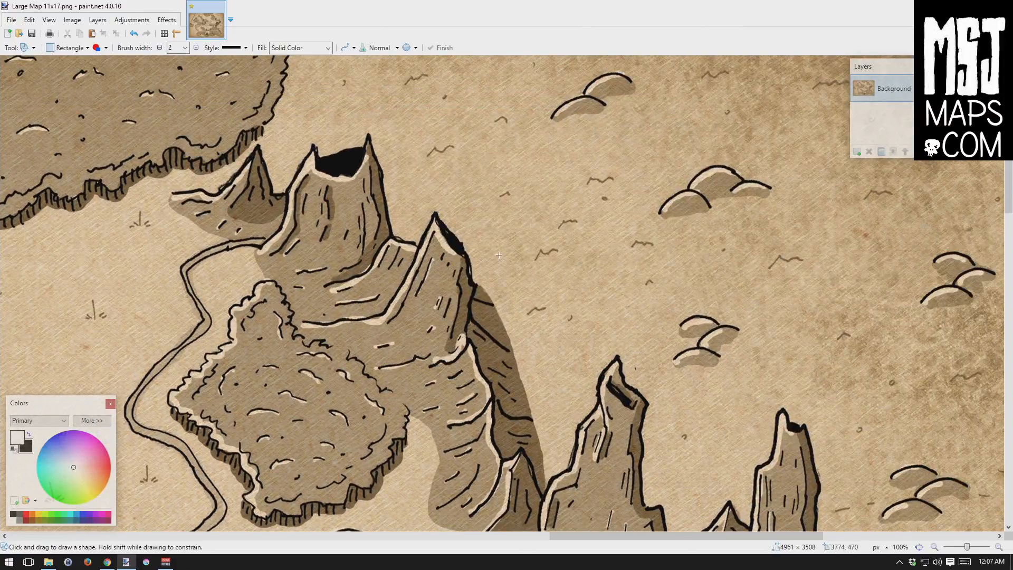
pyautogui.moveTo(436, 181)
pyautogui.mouseDown()
pyautogui.moveTo(434, 347)
pyautogui.moveTo(322, 154)
pyautogui.mouseUp()
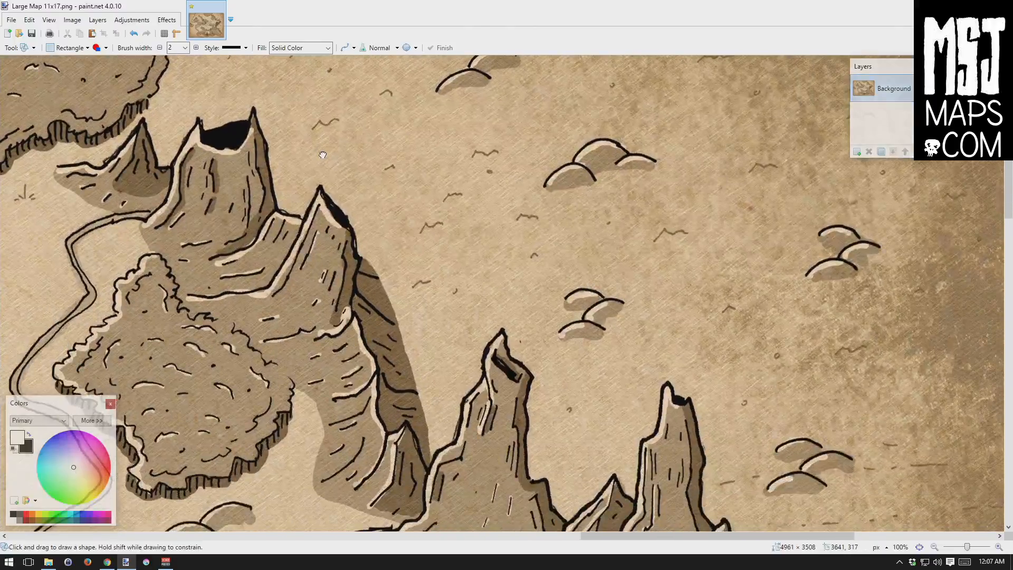
pyautogui.moveTo(399, 297); pyautogui.dragTo(437, 124)
pyautogui.moveTo(330, 322)
pyautogui.mouseDown()
pyautogui.moveTo(336, 311)
pyautogui.moveTo(497, 319)
pyautogui.mouseUp()
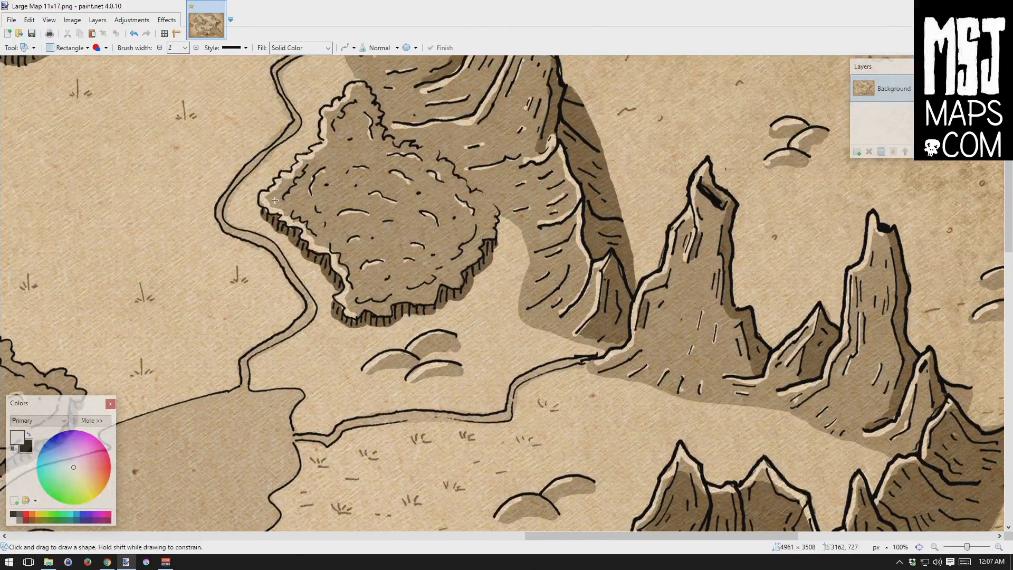
pyautogui.moveTo(500, 389); pyautogui.dragTo(718, 358)
pyautogui.moveTo(359, 240); pyautogui.dragTo(502, 420)
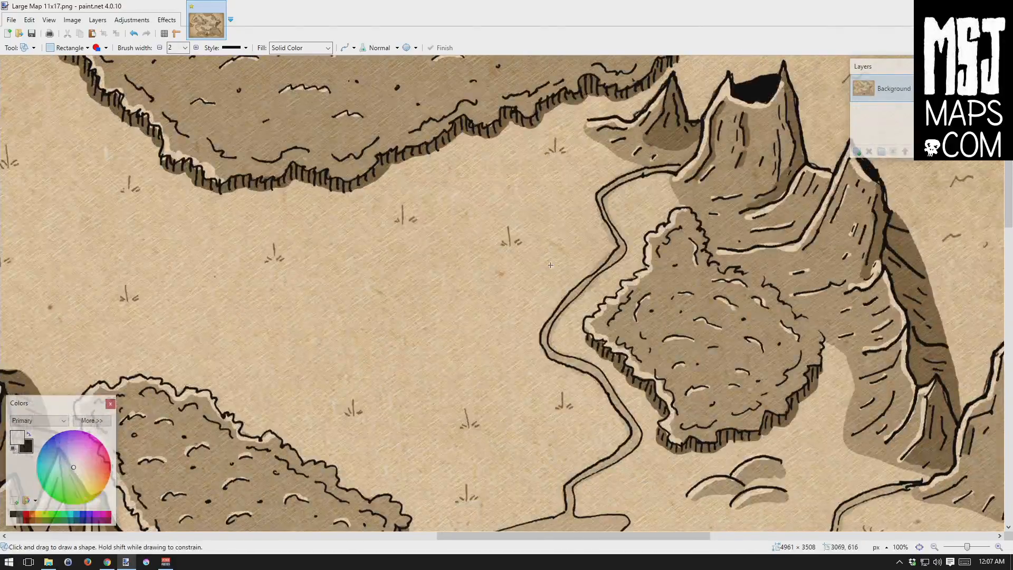
pyautogui.moveTo(222, 196); pyautogui.dragTo(629, 320)
pyautogui.moveTo(446, 198); pyautogui.dragTo(704, 167)
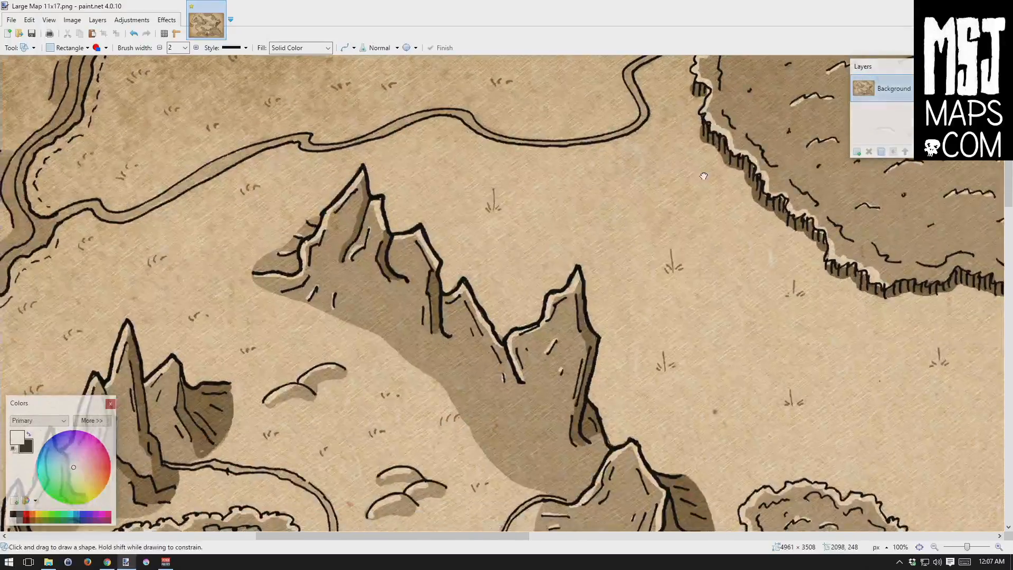
pyautogui.moveTo(704, 278); pyautogui.dragTo(676, 157)
pyautogui.moveTo(401, 266); pyautogui.dragTo(427, 333)
pyautogui.moveTo(694, 342); pyautogui.dragTo(552, 224)
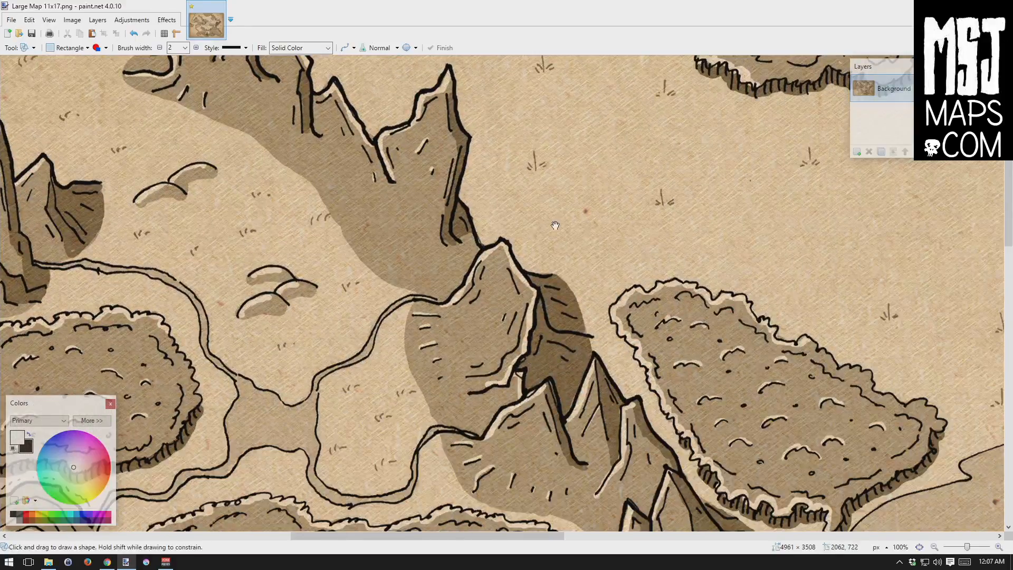
pyautogui.moveTo(465, 329); pyautogui.dragTo(536, 163)
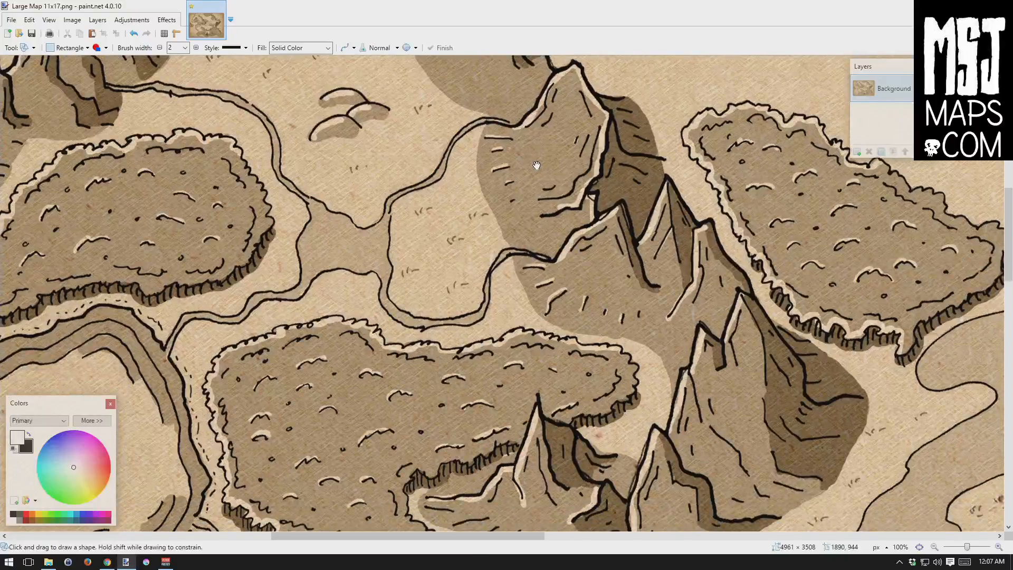
pyautogui.moveTo(340, 312); pyautogui.dragTo(244, 232)
pyautogui.moveTo(527, 211); pyautogui.dragTo(300, 264)
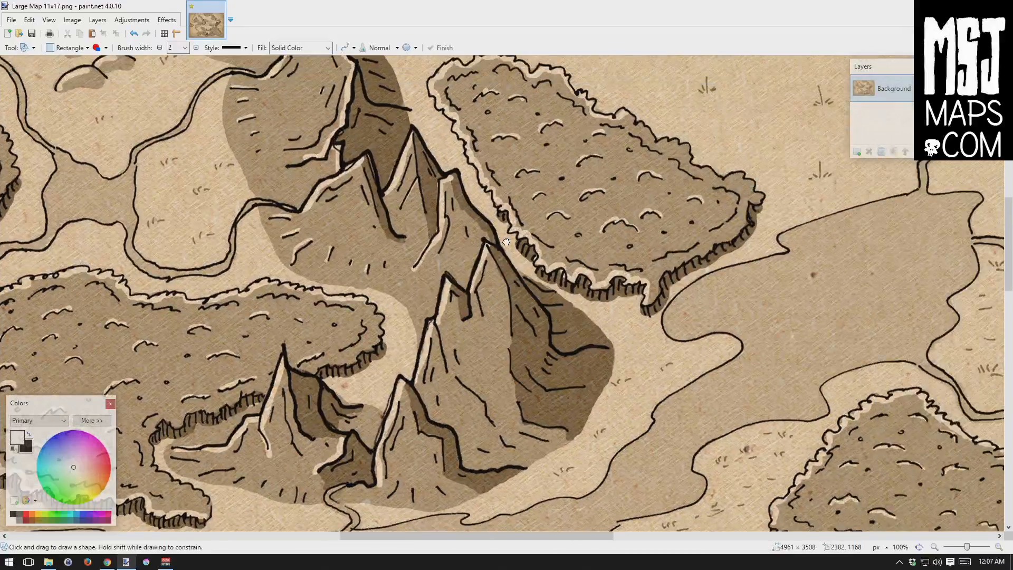
pyautogui.moveTo(803, 96); pyautogui.dragTo(433, 380)
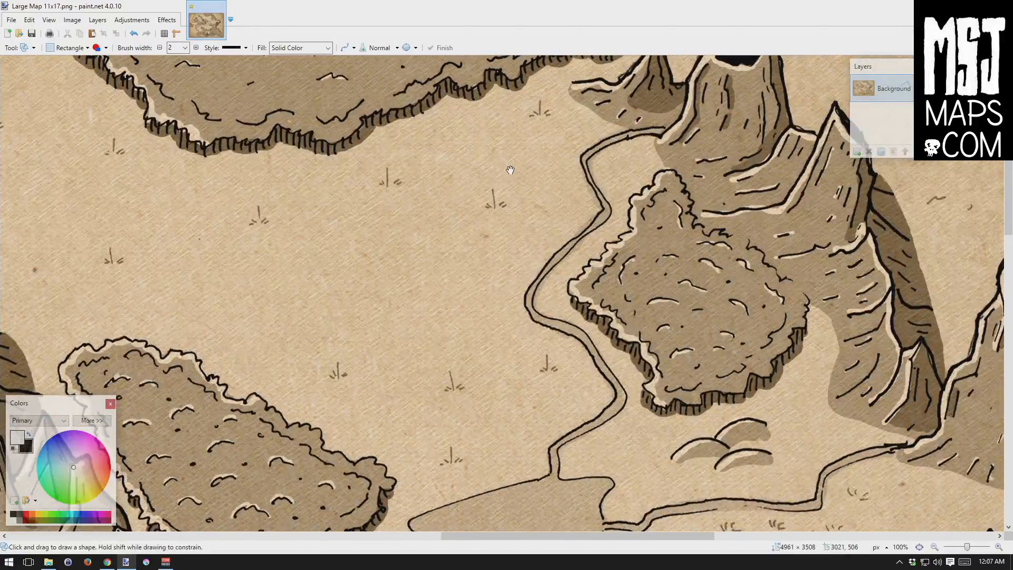
pyautogui.moveTo(562, 151); pyautogui.dragTo(446, 275)
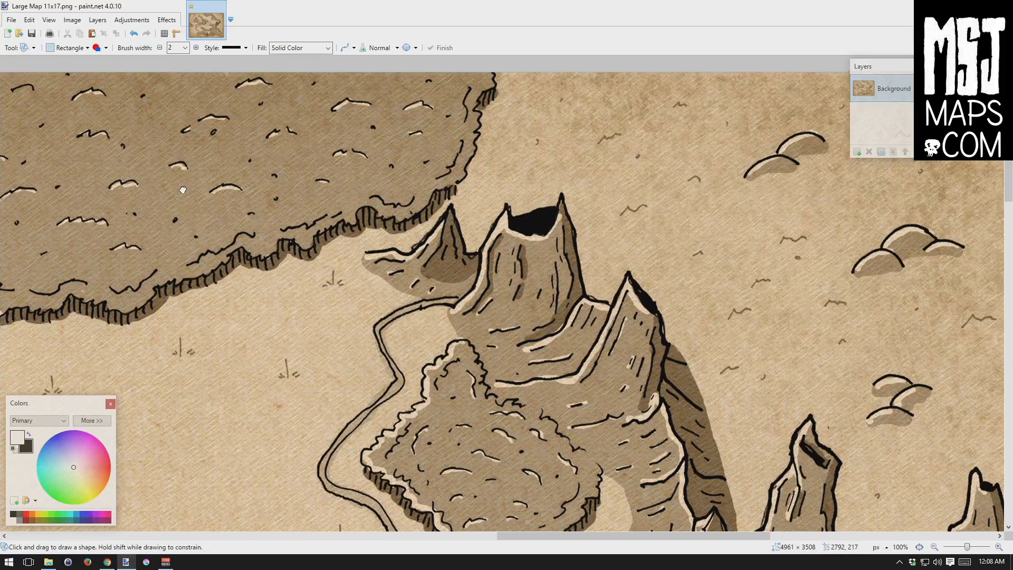
pyautogui.moveTo(185, 189); pyautogui.dragTo(452, 99)
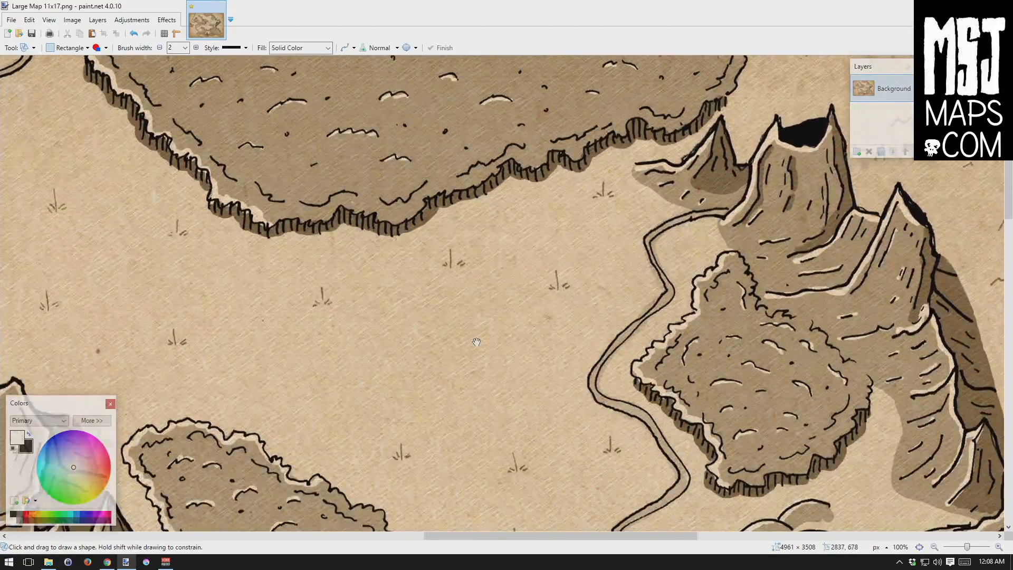
pyautogui.moveTo(466, 323); pyautogui.dragTo(425, 191)
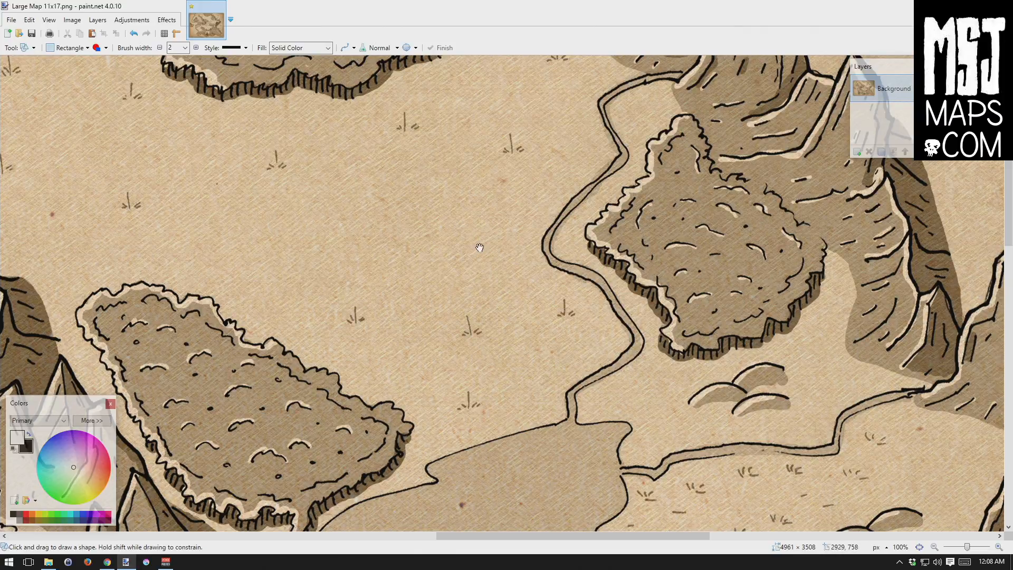
pyautogui.moveTo(480, 247); pyautogui.dragTo(427, 145)
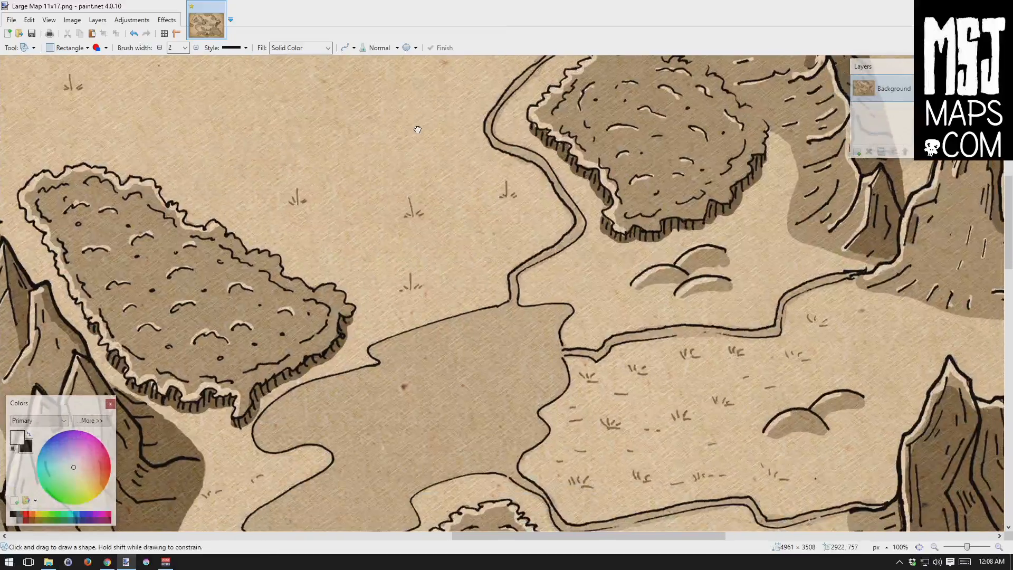
pyautogui.moveTo(418, 209); pyautogui.dragTo(561, 263)
pyautogui.moveTo(500, 231); pyautogui.dragTo(407, 278)
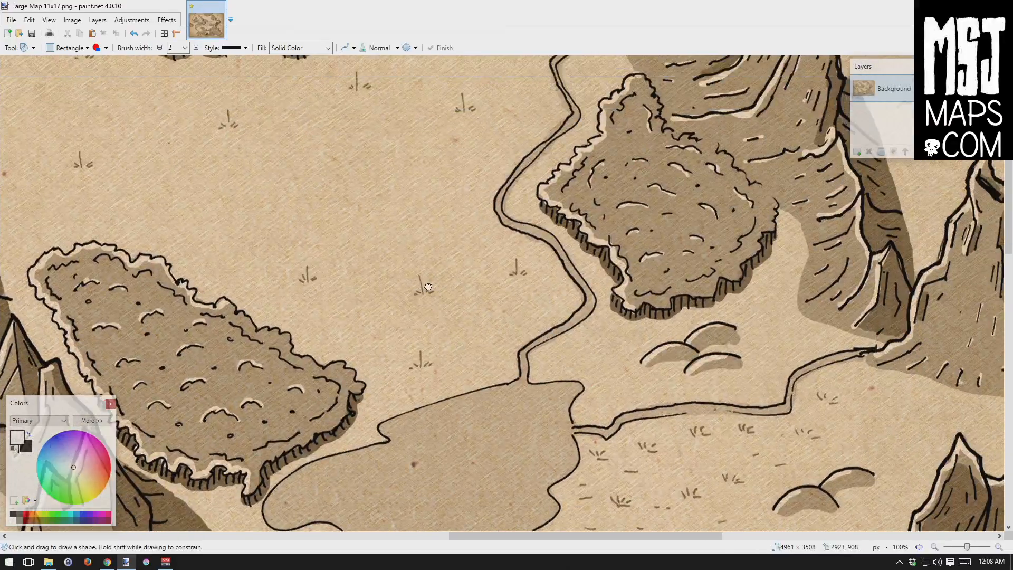
# Open town-1.png from the Icons folder and copy the entire image.
pyautogui.click(10, 21)
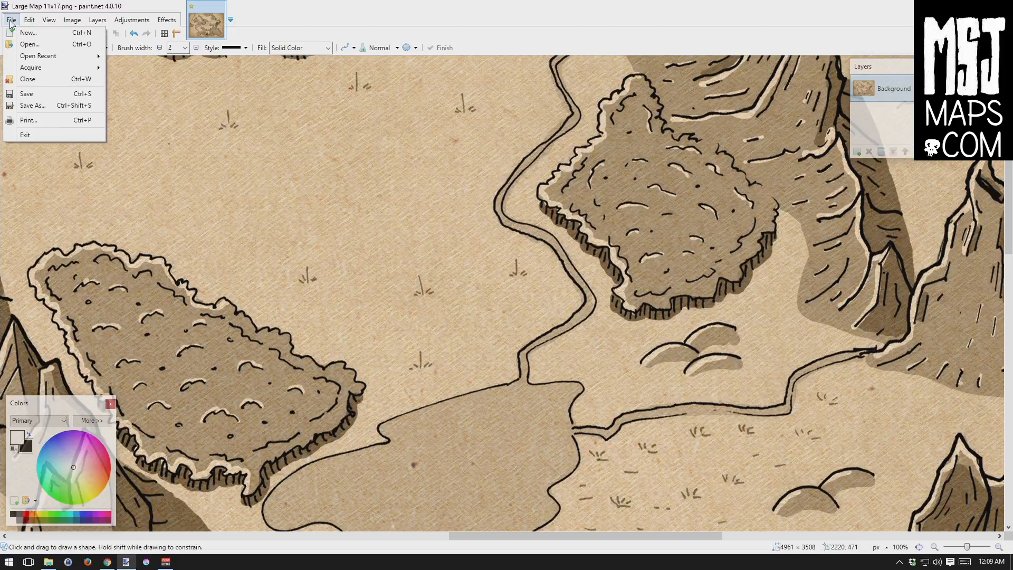
pyautogui.click(30, 45)
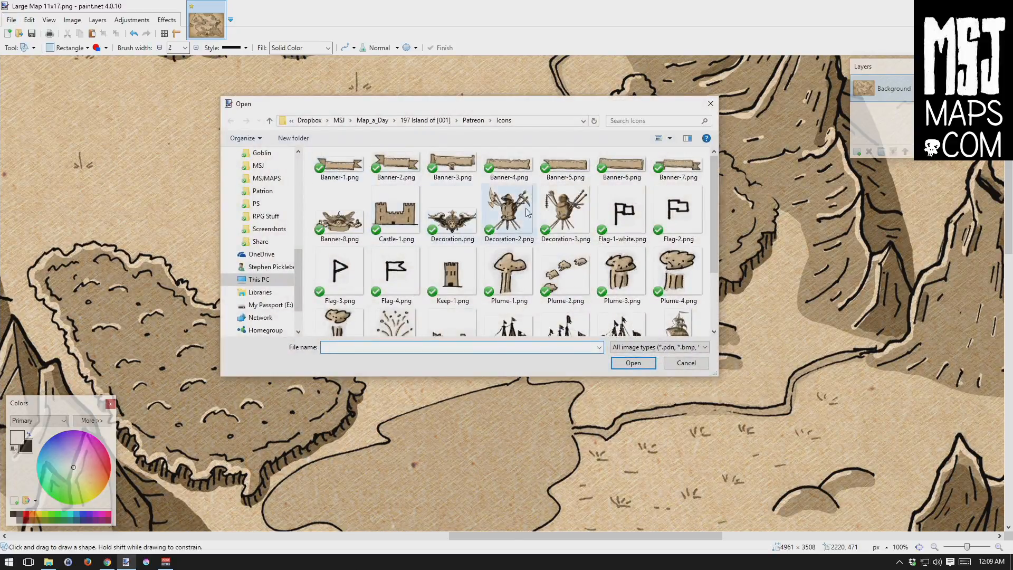
pyautogui.scroll(-2, 447, 227)
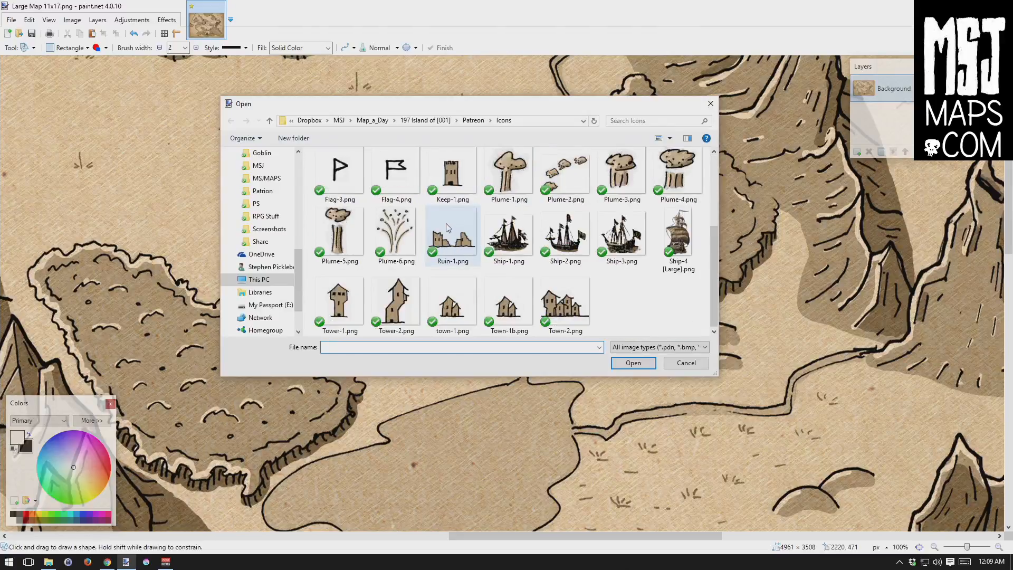
pyautogui.scroll(2, 466, 243)
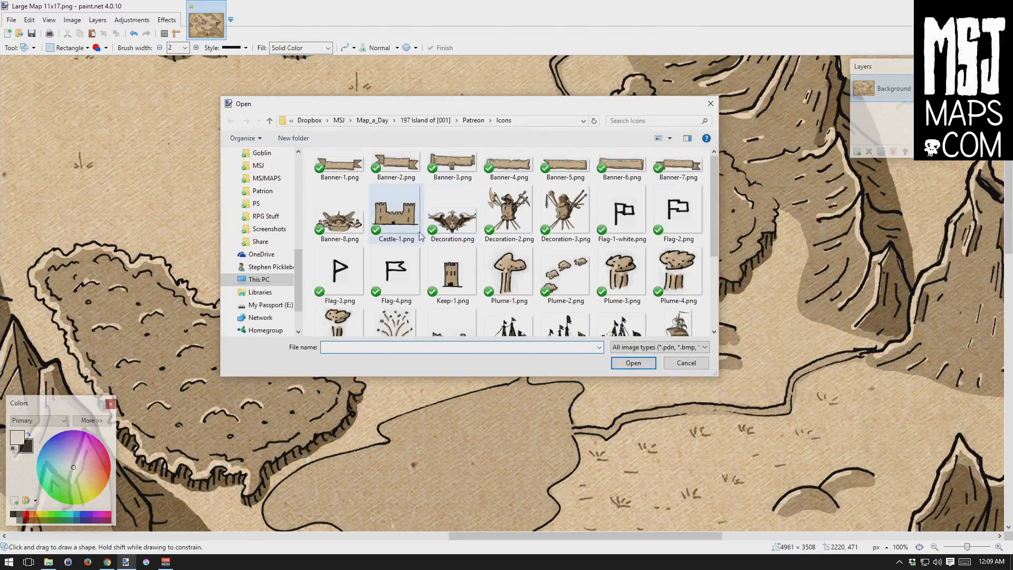
pyautogui.scroll(-2, 427, 229)
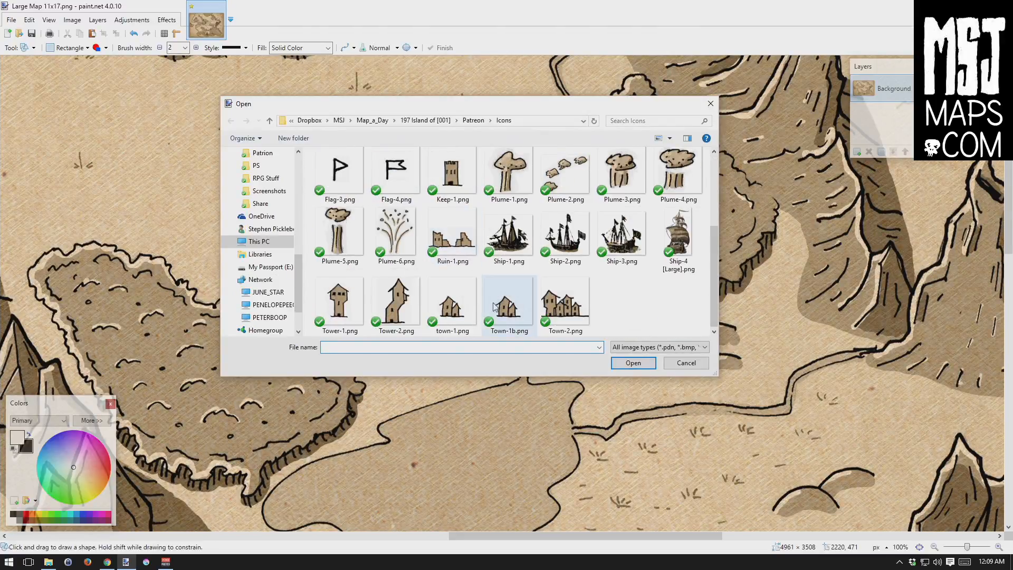
pyautogui.click(460, 309)
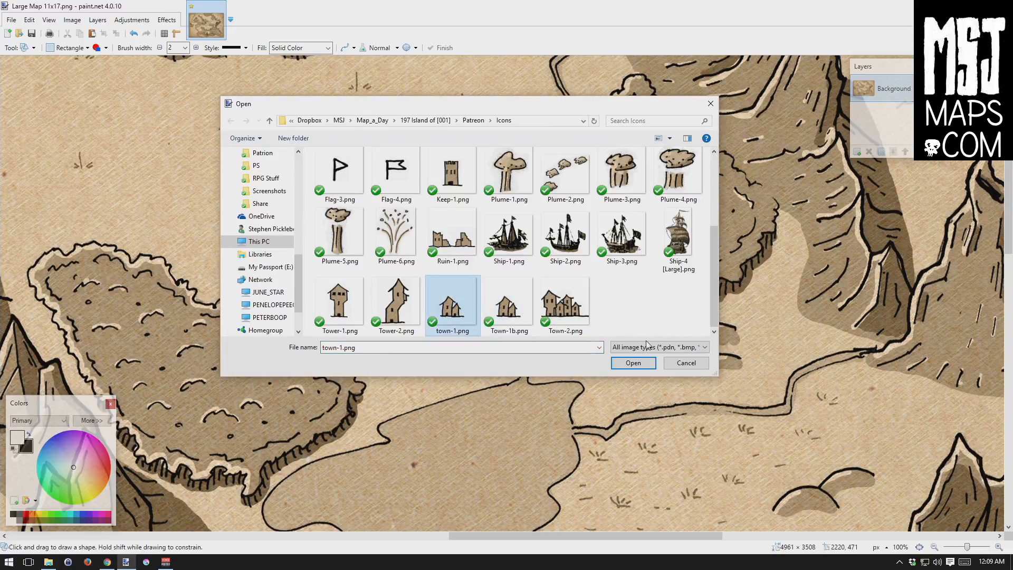
pyautogui.click(643, 367)
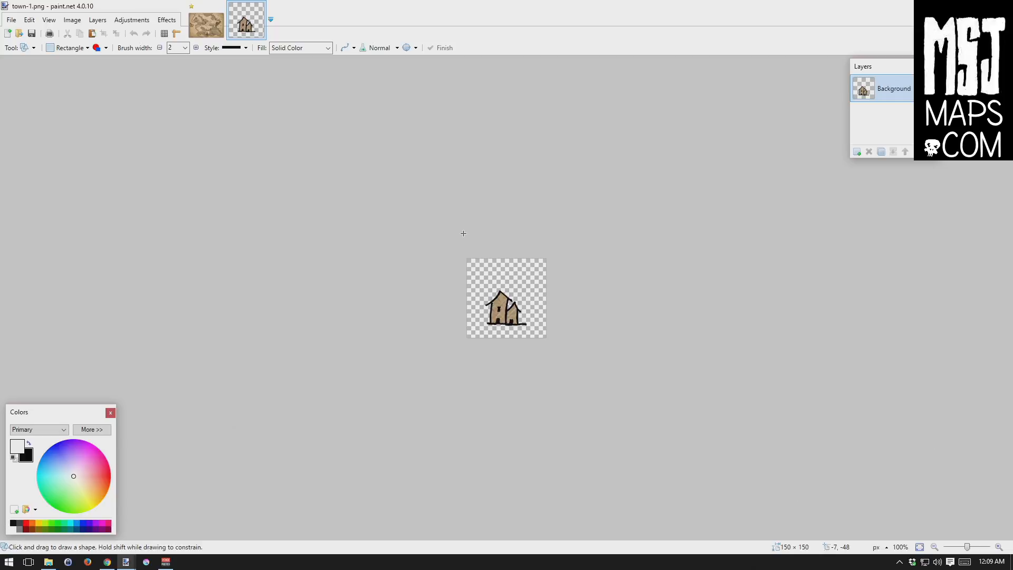
pyautogui.hotkey('ctrl', 'a')
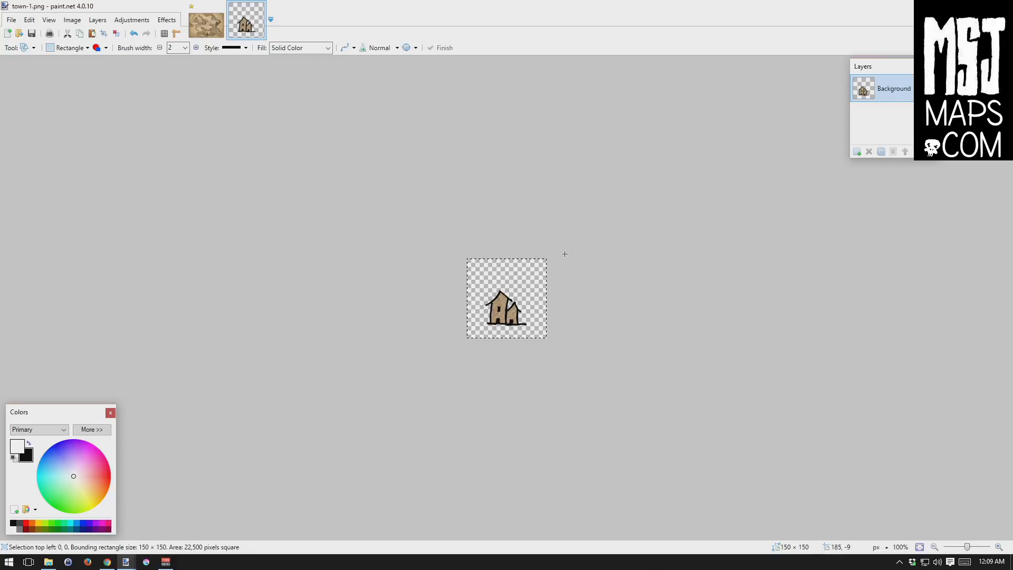
# Add a new layer named "town" above the background of the Large Map image.
pyautogui.click(214, 26)
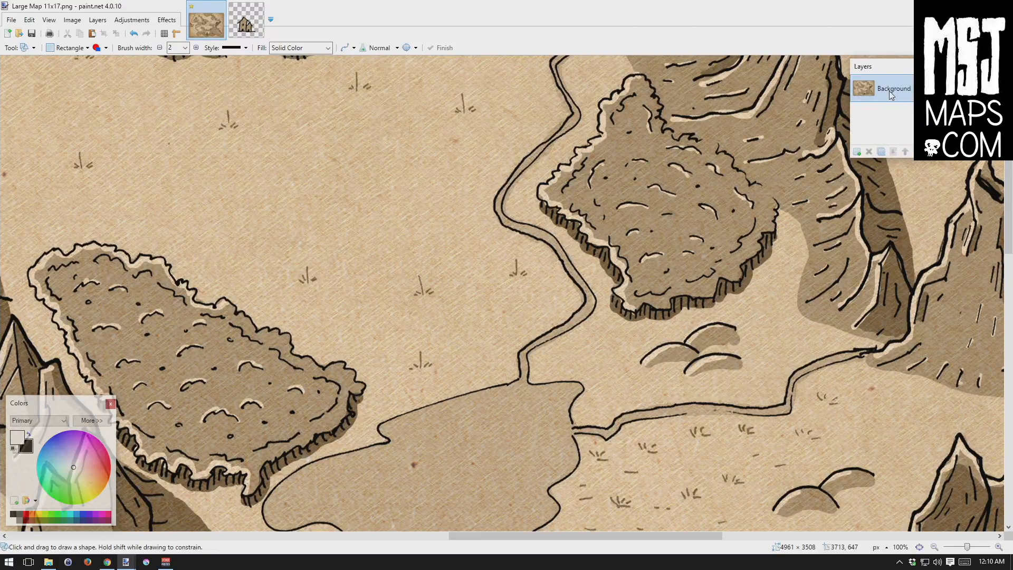
pyautogui.hotkey('ctrl', 'shift', 'n')
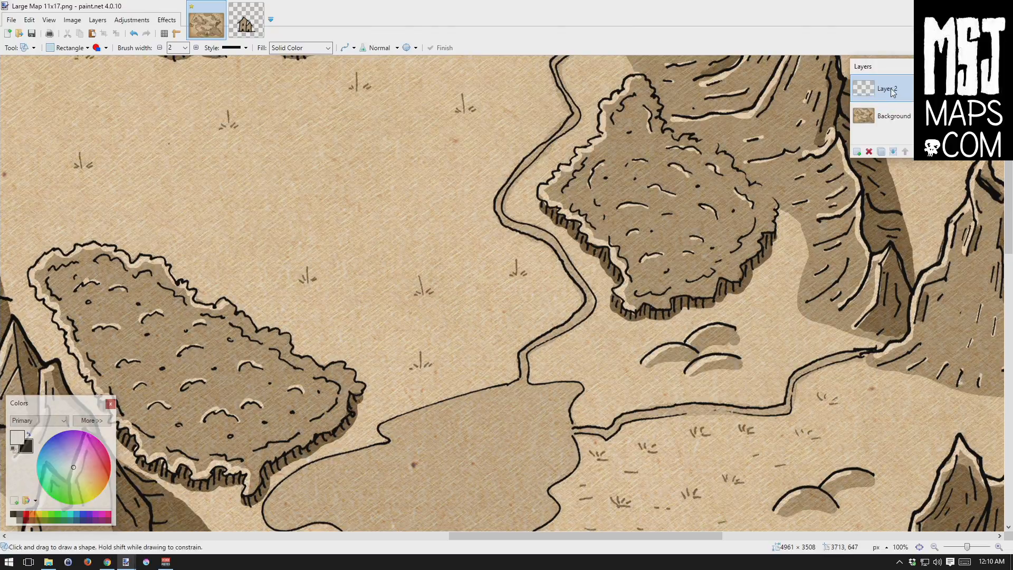
pyautogui.doubleClick(892, 92)
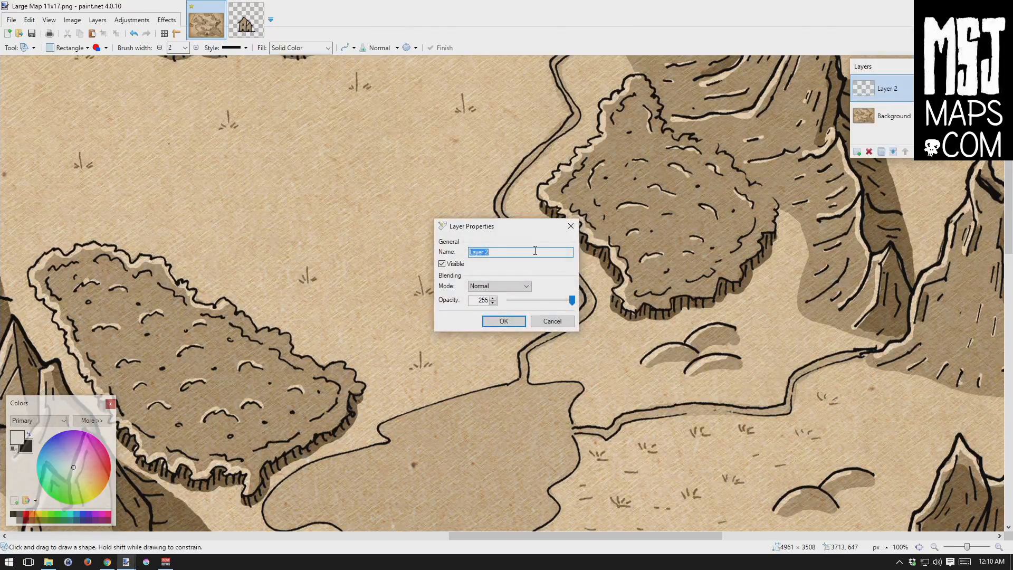
pyautogui.write('I')
pyautogui.press('Return')
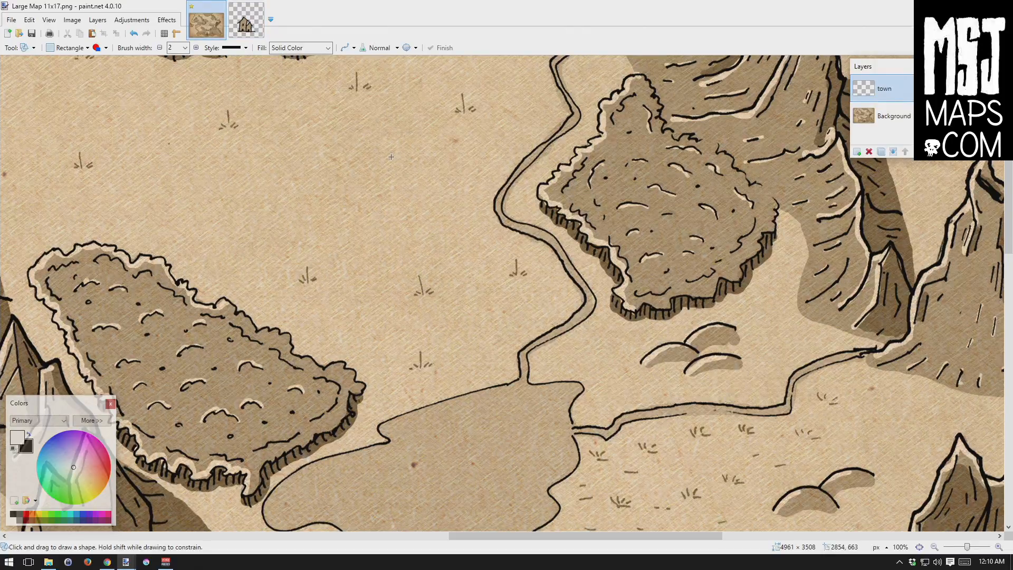
# Paste the town icon and place it just west of the river bend above the lake, at about 3058, 834.
pyautogui.hotkey('ctrl', 'v')
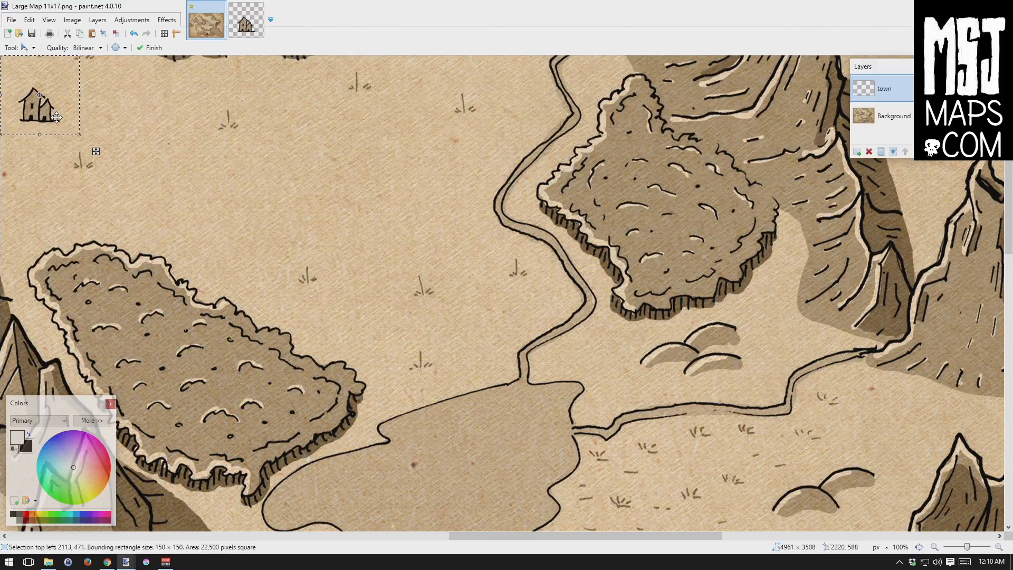
pyautogui.moveTo(95, 151); pyautogui.dragTo(594, 348)
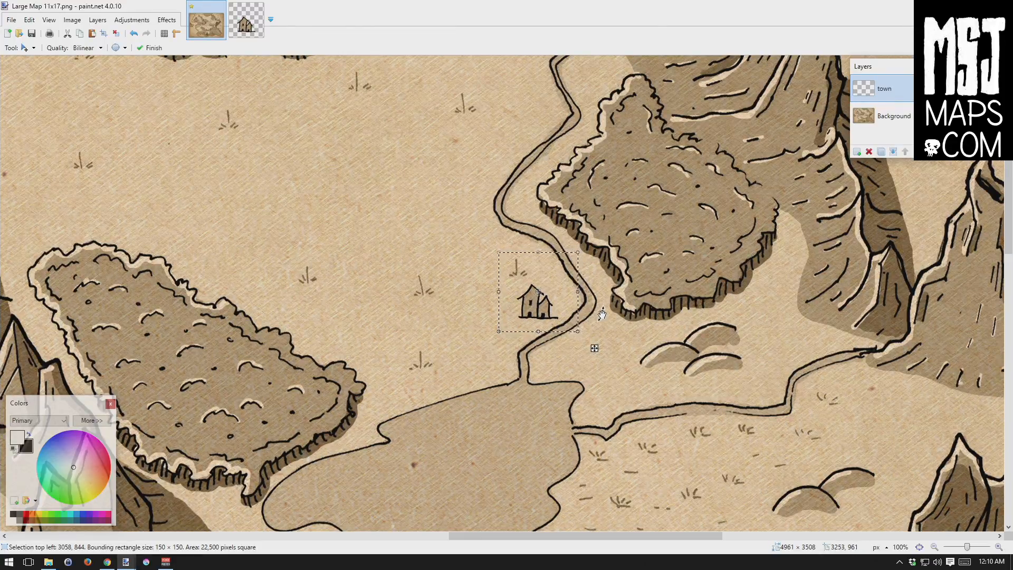
pyautogui.moveTo(596, 348); pyautogui.dragTo(595, 342)
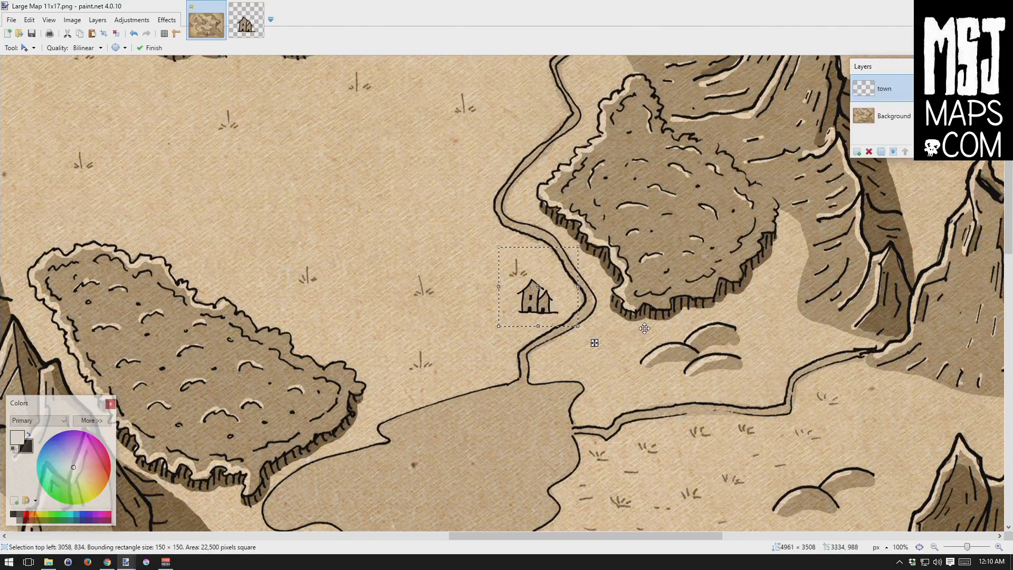
pyautogui.hotkey('ctrl', 'd')
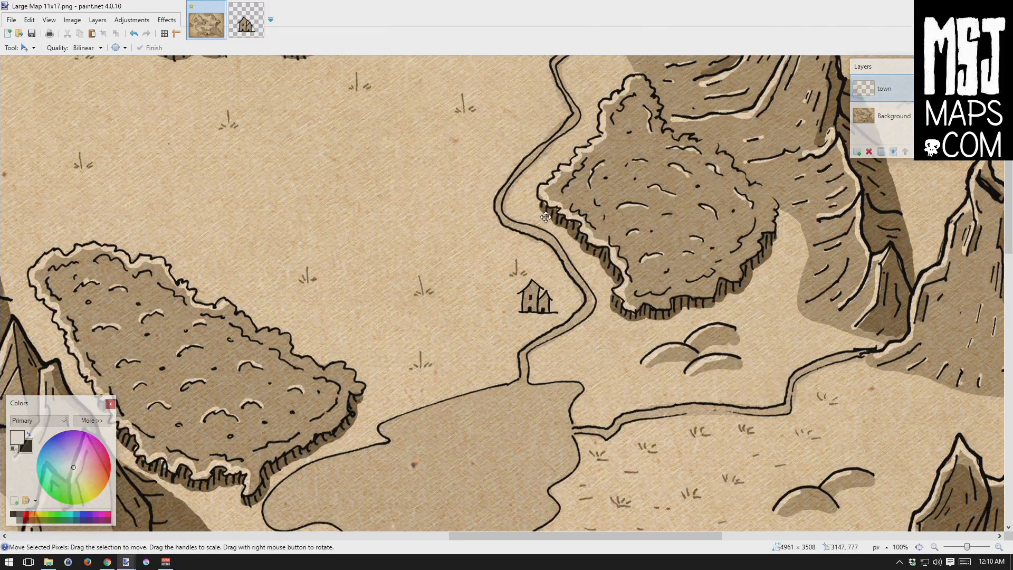
pyautogui.hotkey('ctrl', 'v')
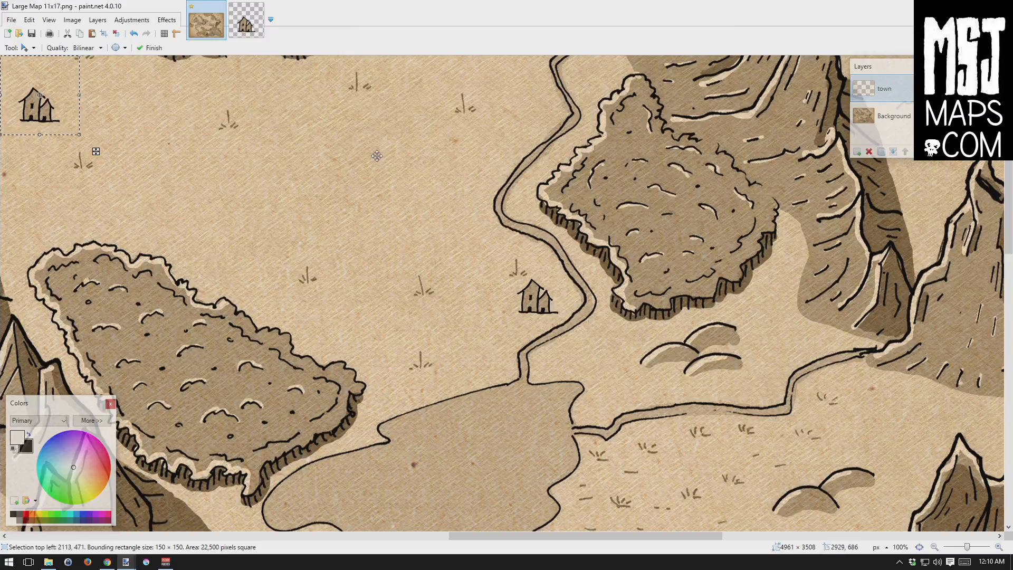
pyautogui.moveTo(95, 151); pyautogui.dragTo(522, 359)
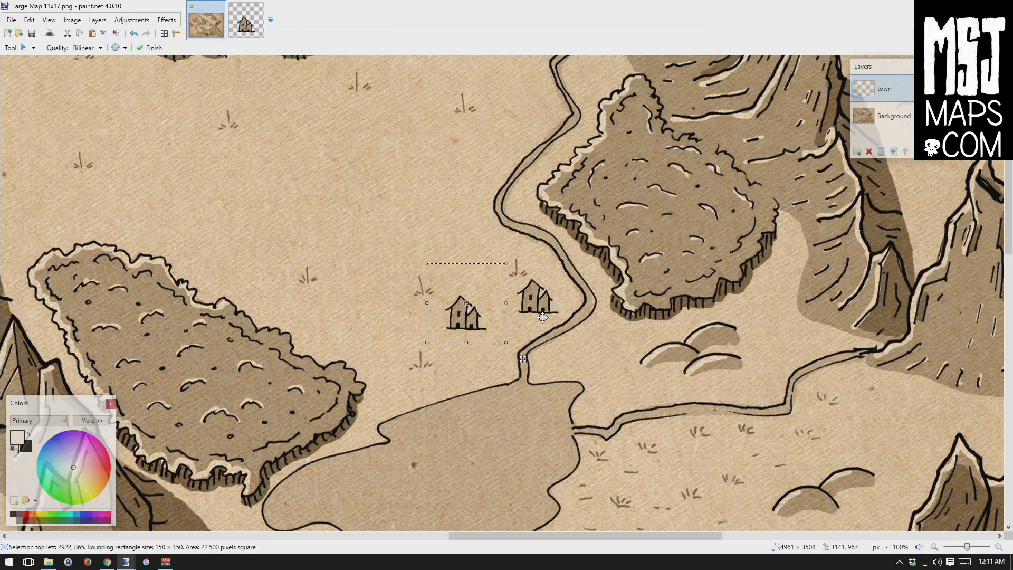
pyautogui.hotkey('ctrl', 'd')
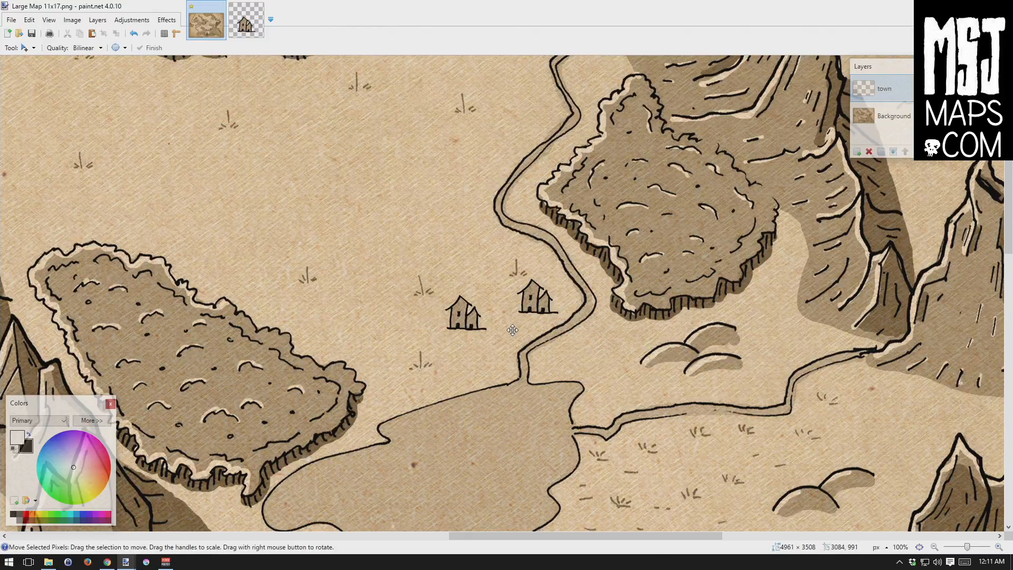
pyautogui.moveTo(513, 330)
pyautogui.mouseDown()
pyautogui.moveTo(475, 327)
pyautogui.moveTo(521, 324)
pyautogui.moveTo(510, 329)
pyautogui.mouseUp()
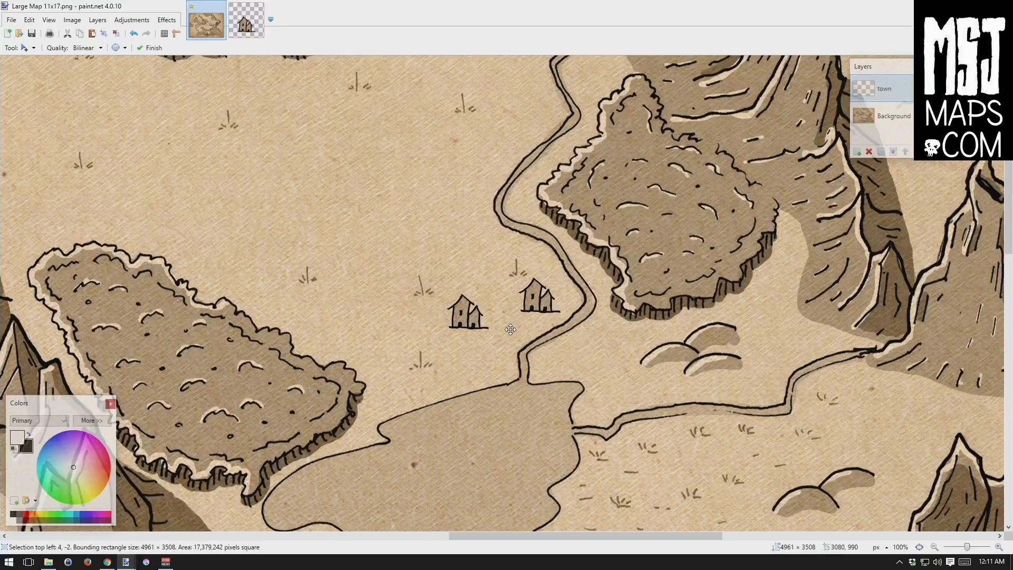
pyautogui.hotkey('ctrl', 'z')
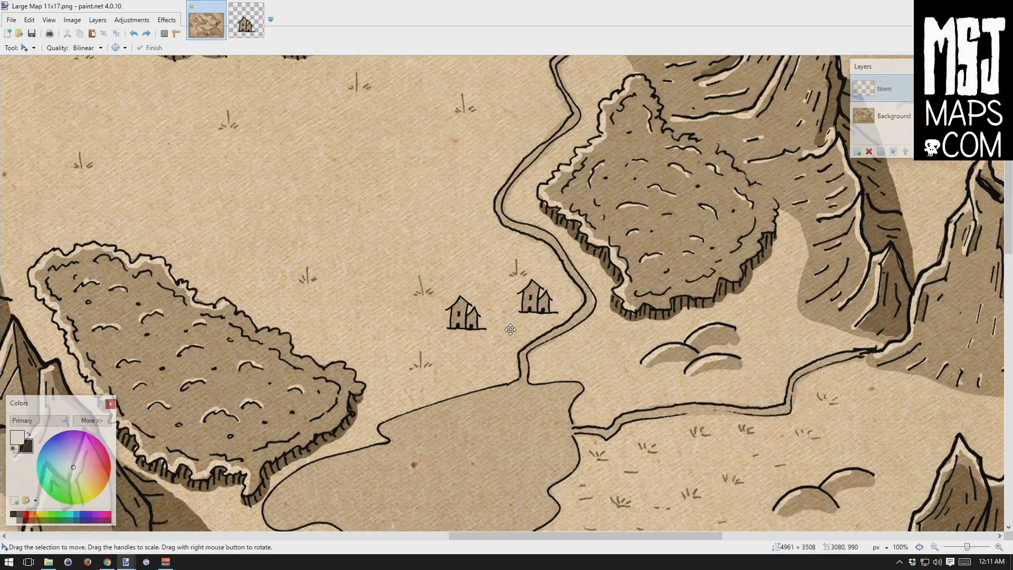
pyautogui.hotkey('ctrl', 'z')
pyautogui.hotkey('ctrl', 'z')
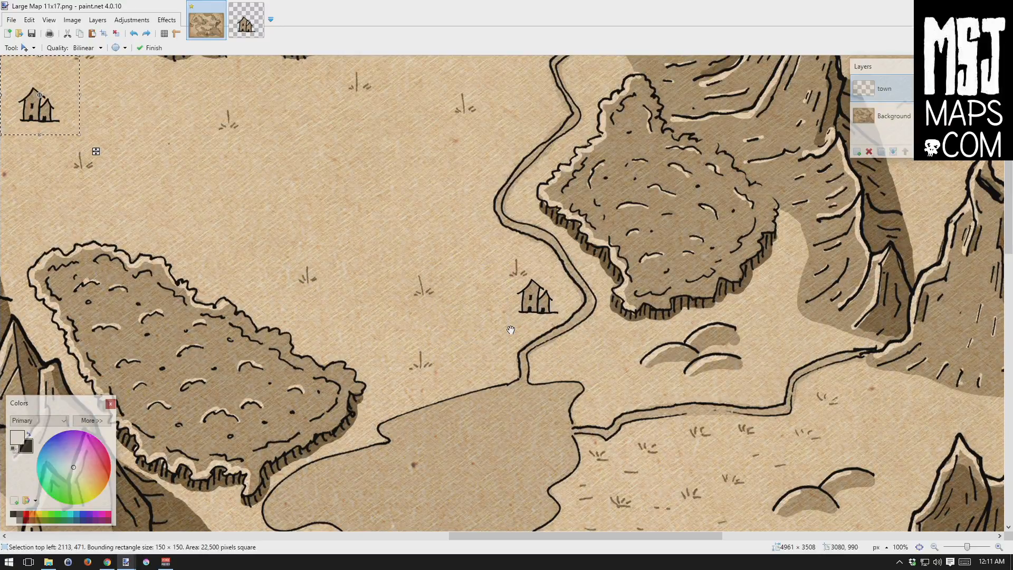
pyautogui.hotkey('ctrl', 'z')
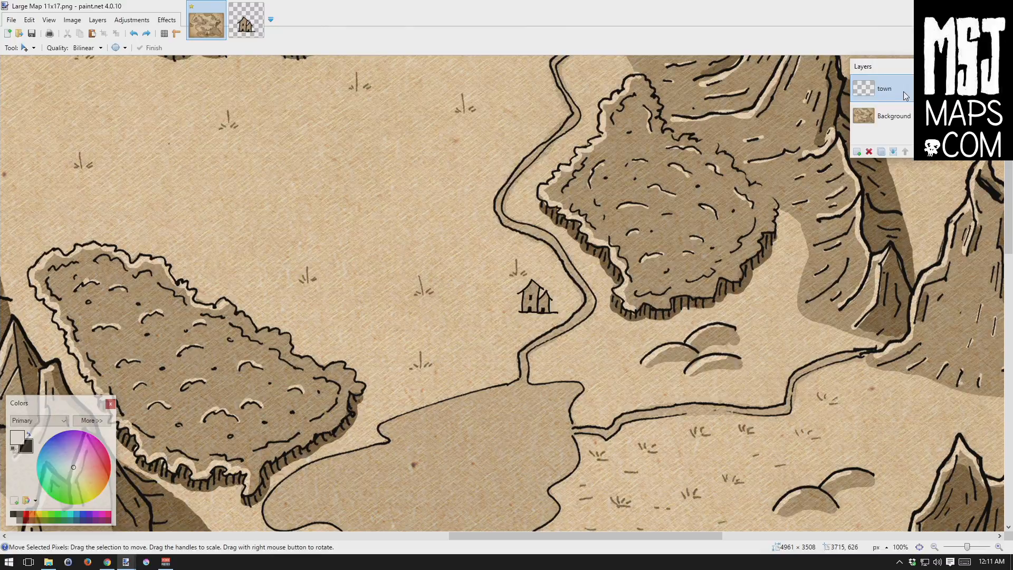
# Add a new empty layer above the town layer.
pyautogui.hotkey('ctrl', 'shift', 'n')
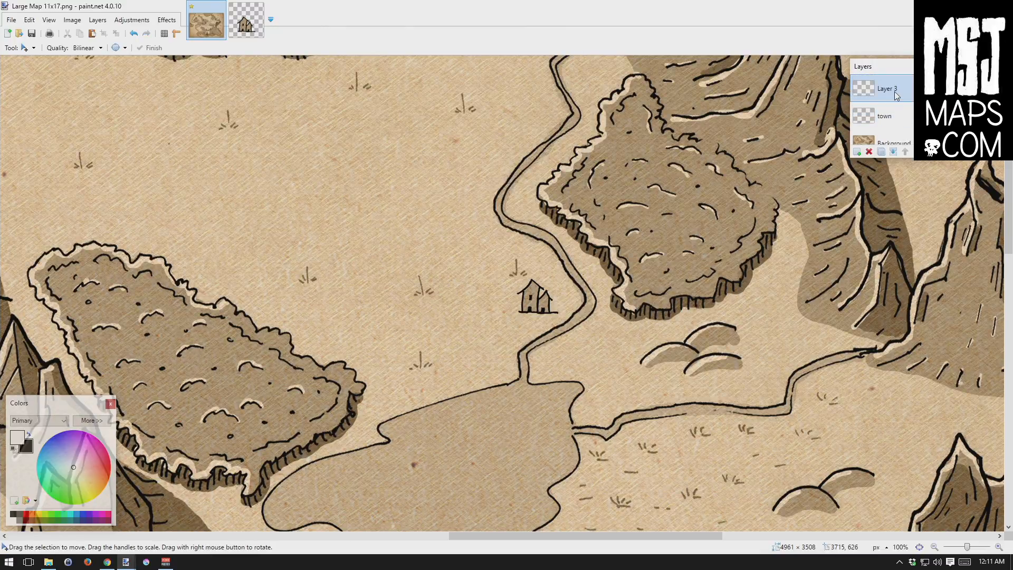
pyautogui.hotkey('ctrl', 'v')
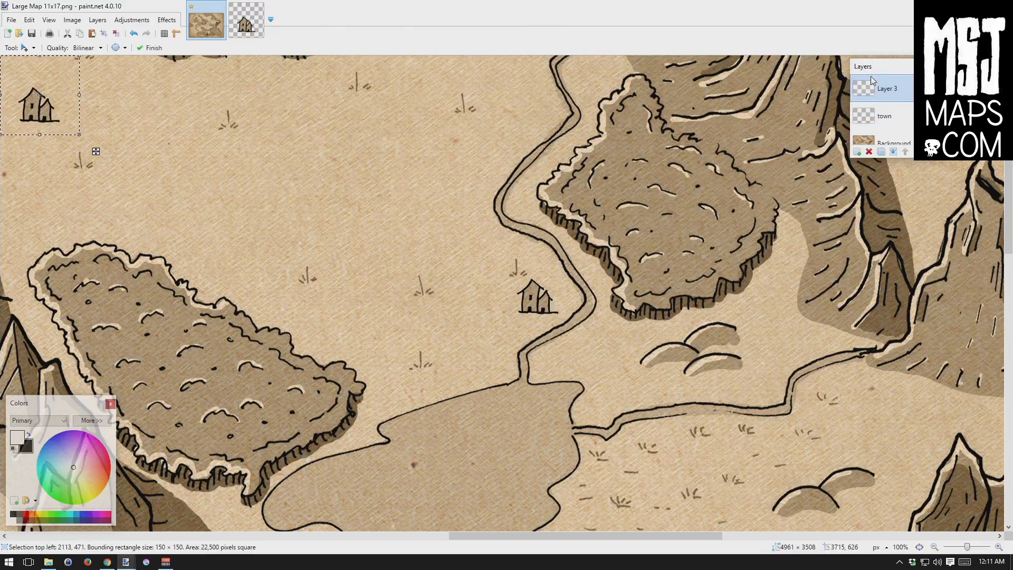
pyautogui.moveTo(95, 151); pyautogui.dragTo(570, 342)
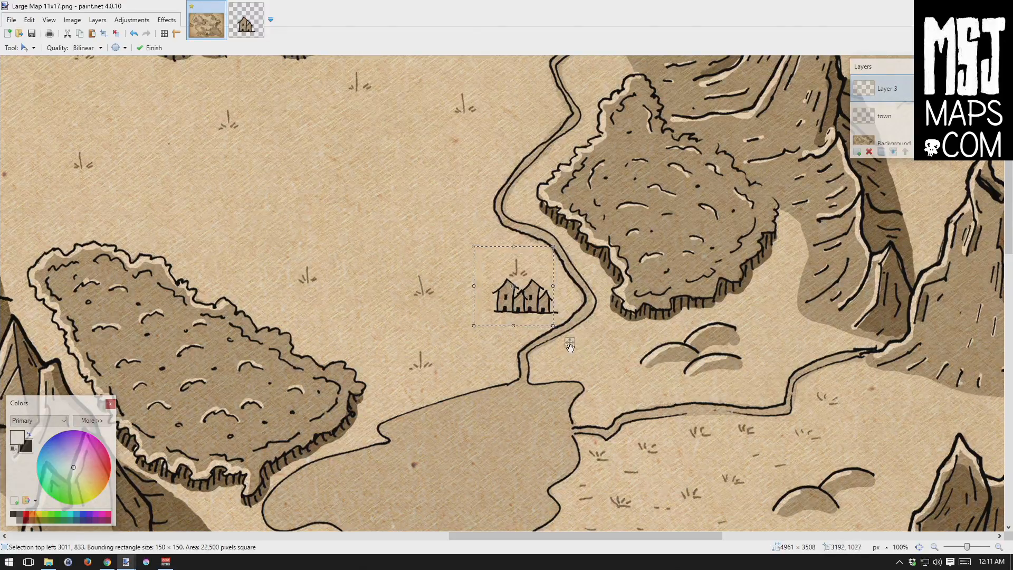
pyautogui.moveTo(570, 348); pyautogui.dragTo(258, 406)
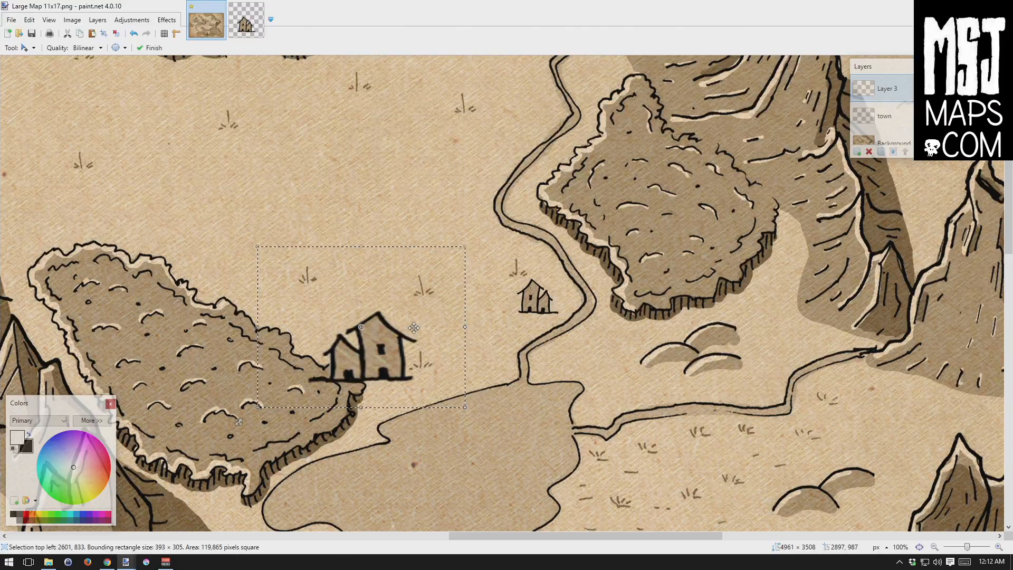
pyautogui.hotkey('ctrl', 'z')
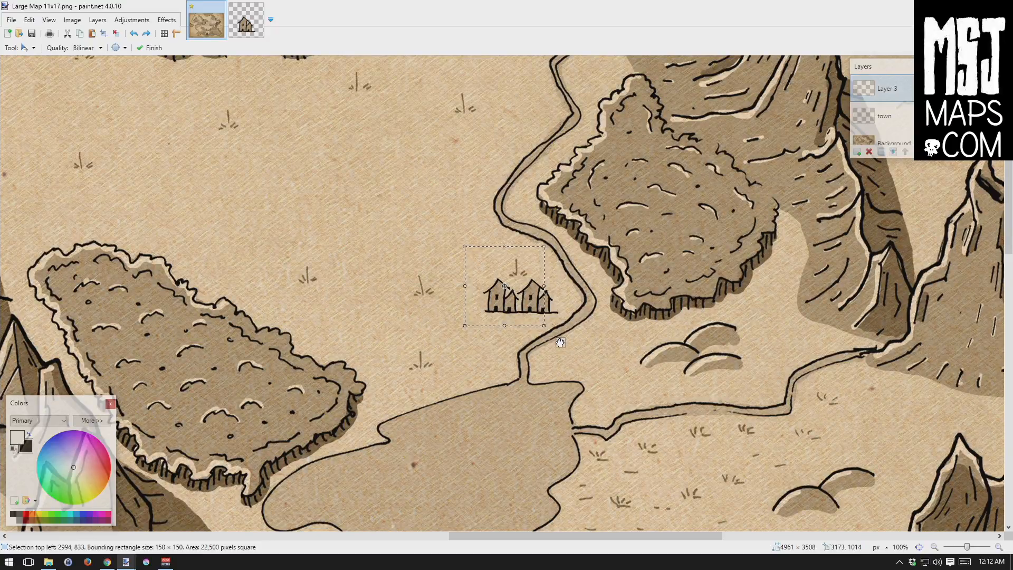
pyautogui.hotkey('ctrl', 'z')
pyautogui.hotkey('ctrl', 'z')
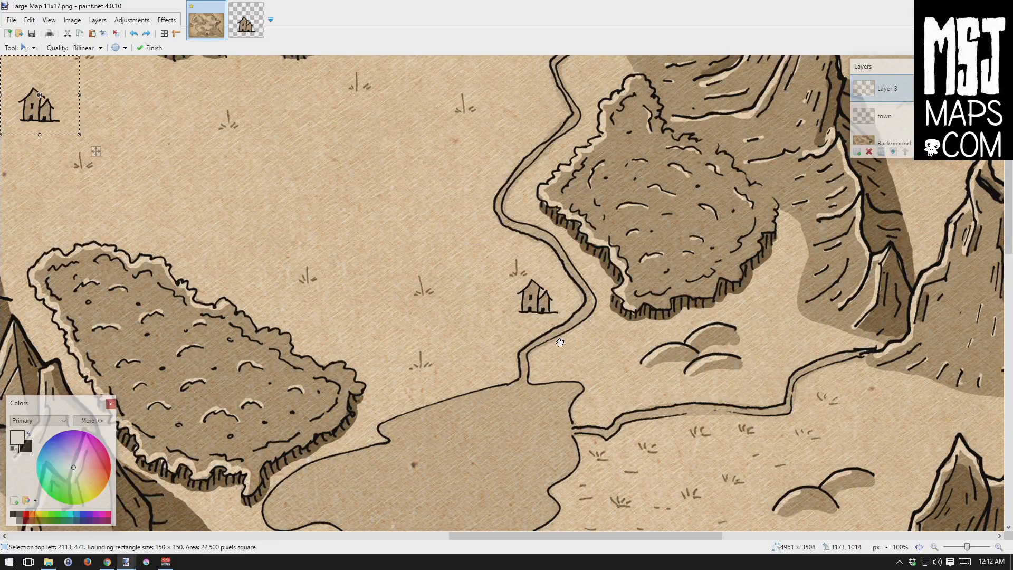
pyautogui.hotkey('ctrl', 'z')
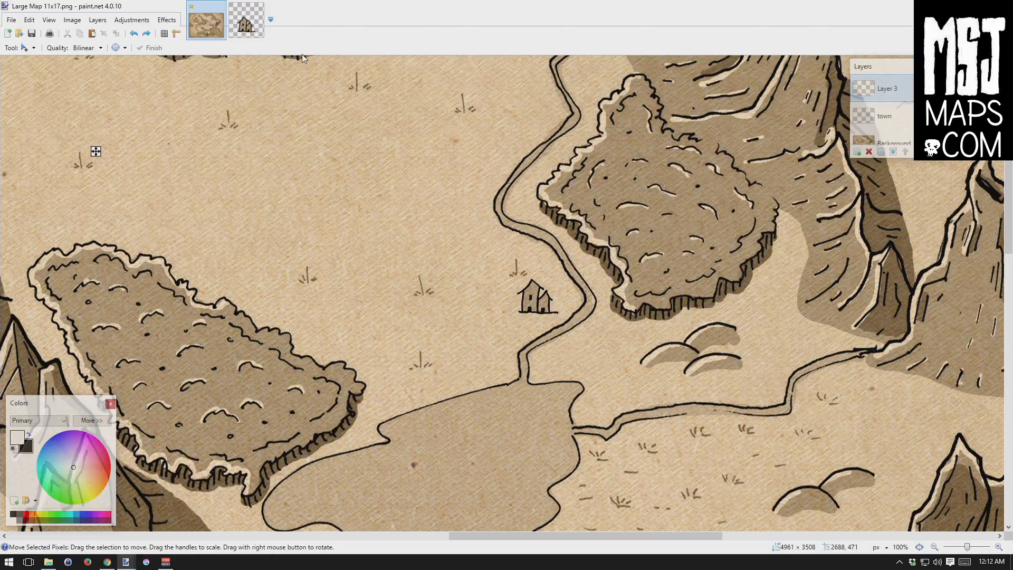
# Flip the town-1.png image horizontally and copy the entire mirrored icon.
pyautogui.click(246, 19)
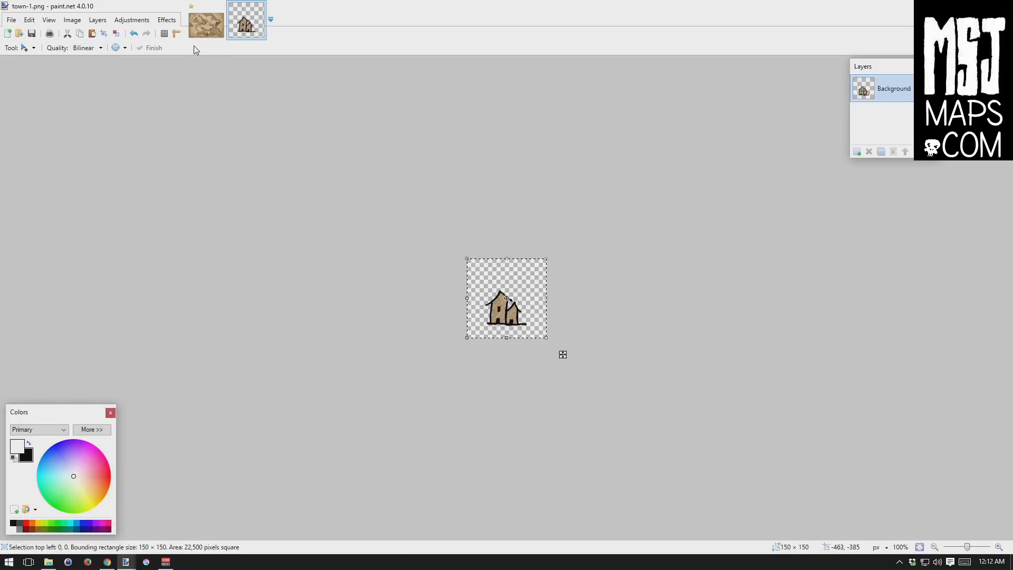
pyautogui.click(72, 20)
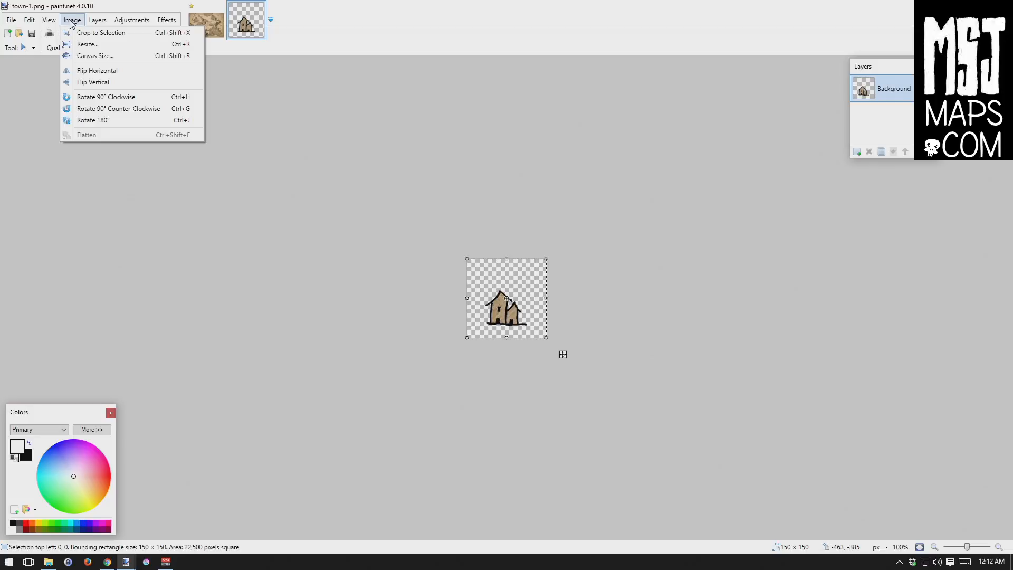
pyautogui.click(84, 71)
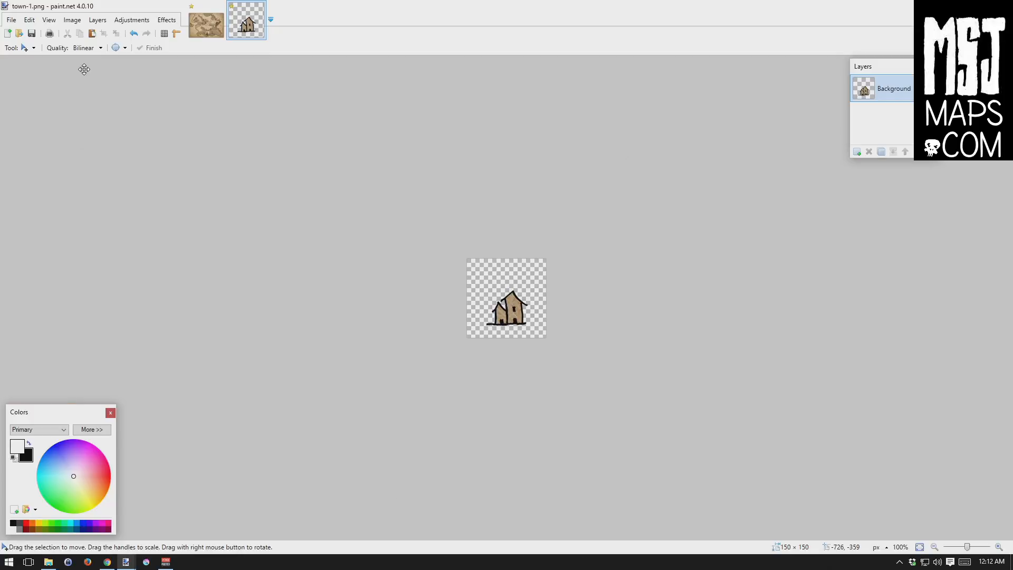
pyautogui.hotkey('ctrl', 'a')
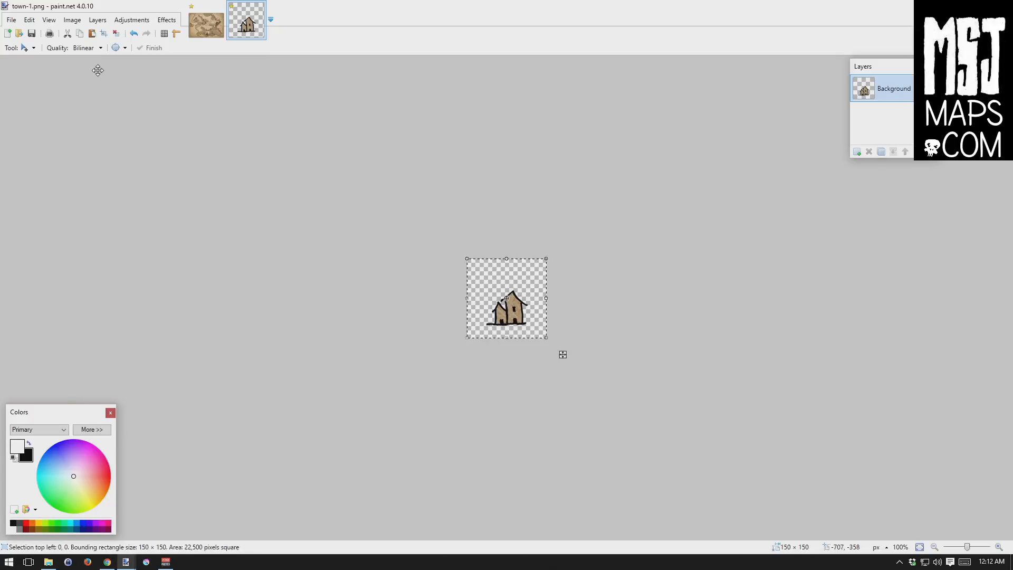
pyautogui.hotkey('ctrl', 'c')
# Paste the mirrored town icon on Layer 3 of the Large Map and place it against the first town's west side, at about 2993, 833.
pyautogui.click(204, 31)
pyautogui.hotkey('ctrl', 'shift', 'v')
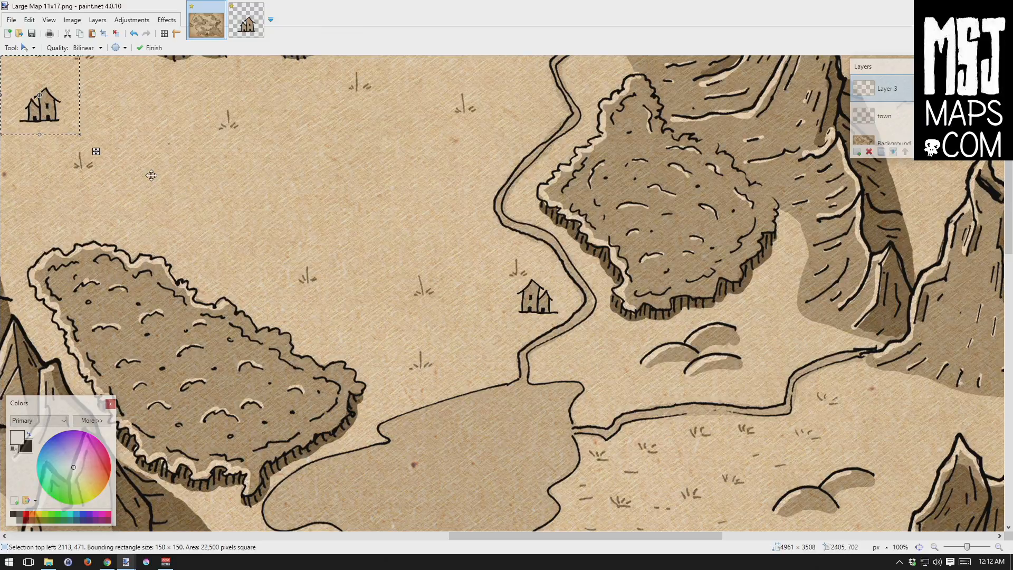
pyautogui.moveTo(137, 172); pyautogui.dragTo(561, 343)
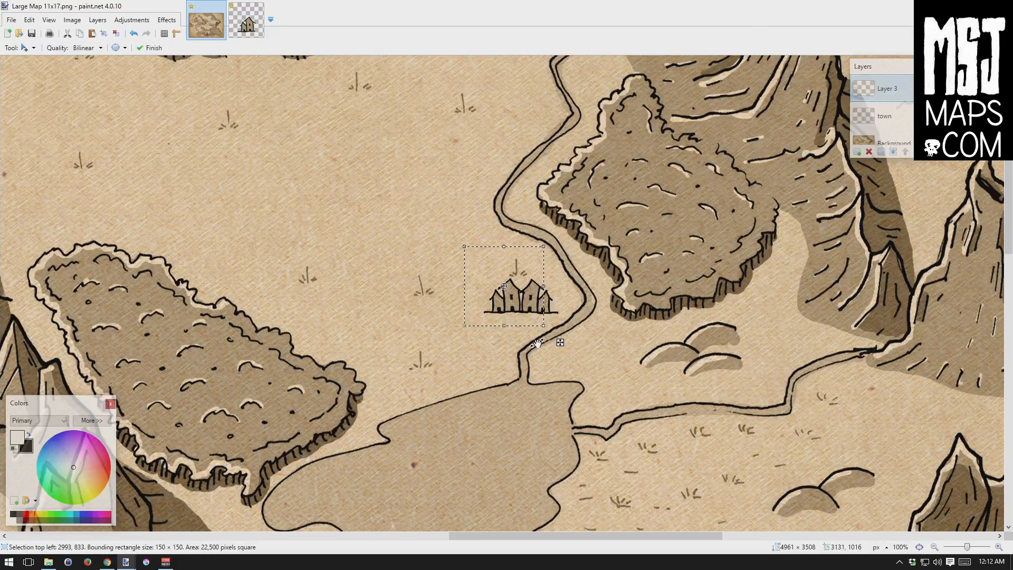
pyautogui.hotkey('ctrl', 'd')
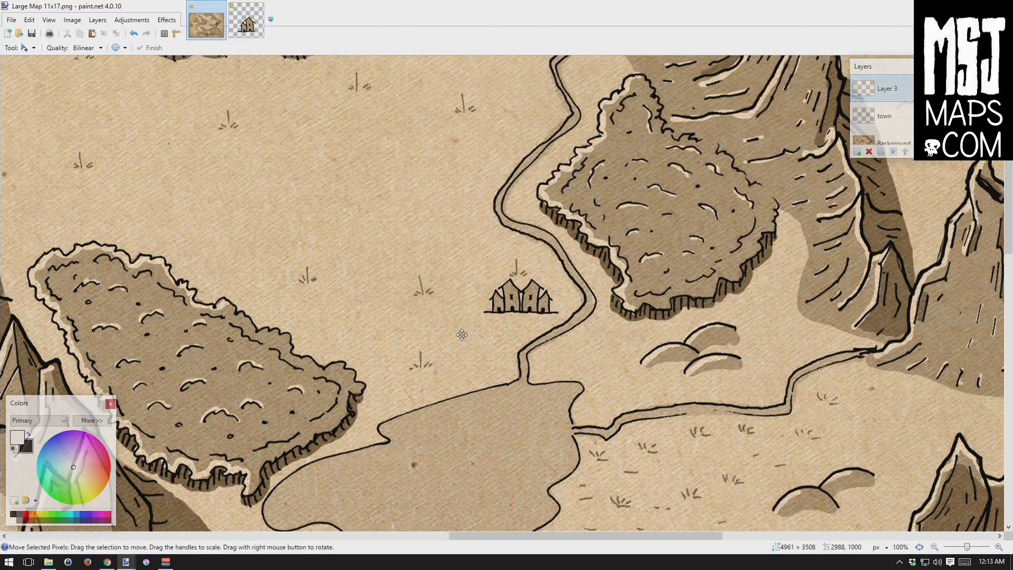
# Move the mirrored town on Layer 3 southwest of the first town, and bring it back close beside it.
pyautogui.moveTo(462, 334); pyautogui.dragTo(434, 344)
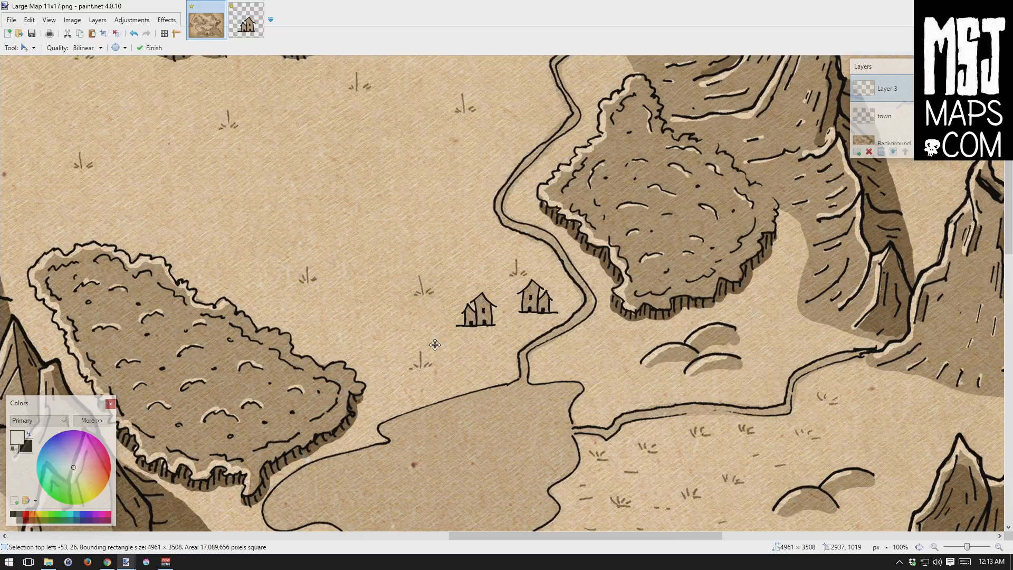
pyautogui.scroll(-1, 434, 345)
pyautogui.scroll(-2, 434, 345)
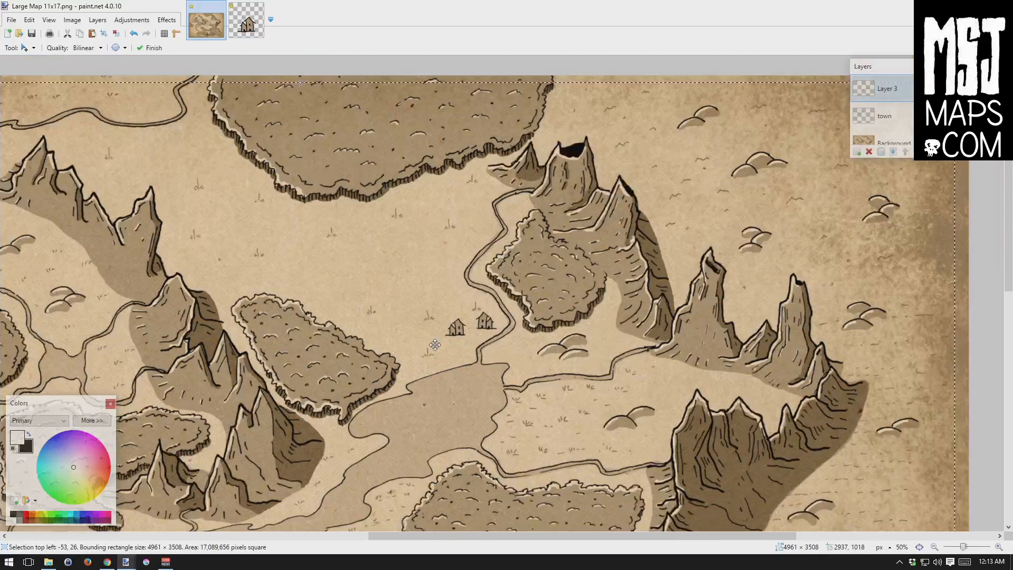
pyautogui.scroll(3, 435, 345)
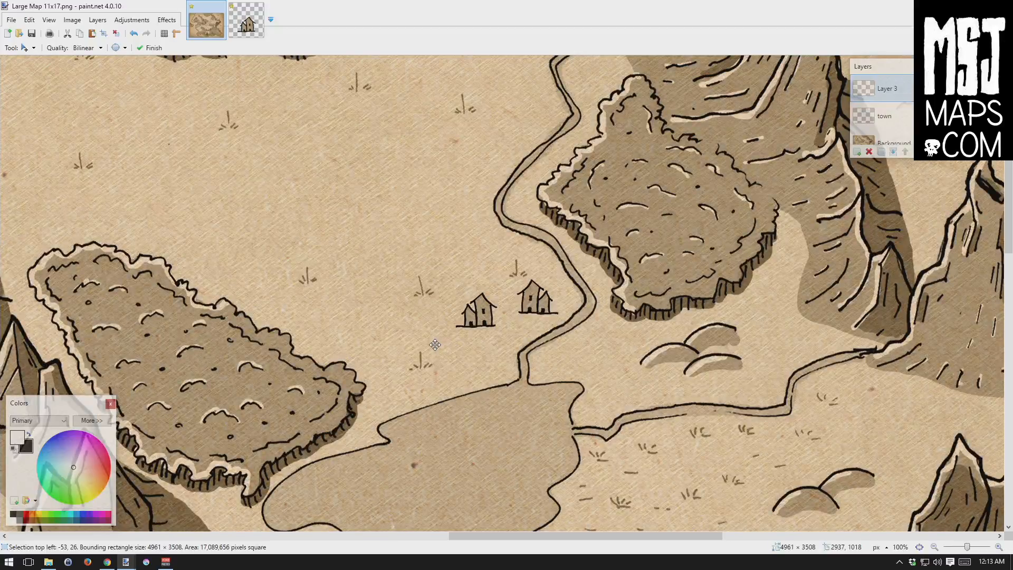
pyautogui.scroll(-3, 435, 345)
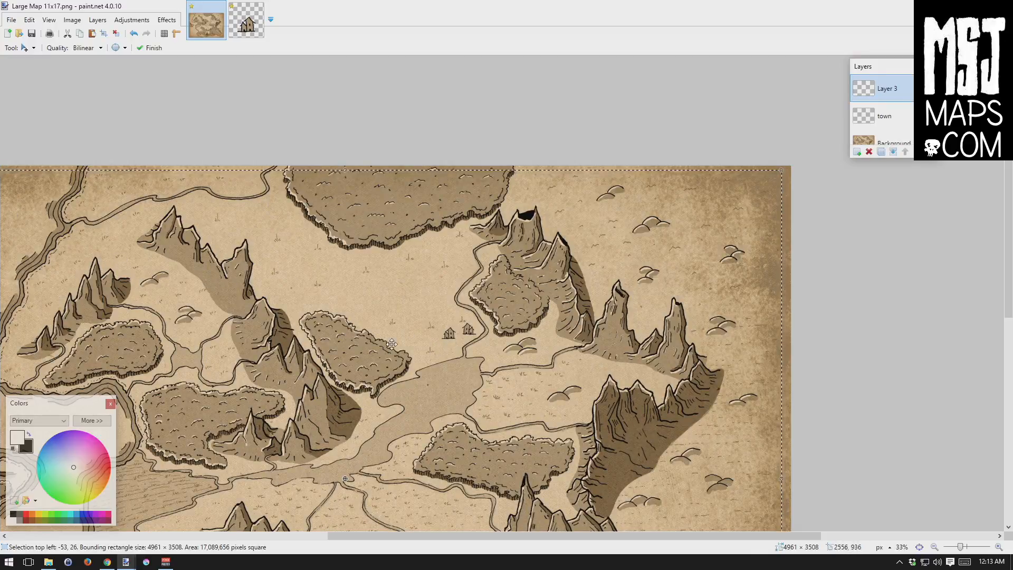
pyautogui.moveTo(438, 350)
pyautogui.mouseDown()
pyautogui.moveTo(399, 304)
pyautogui.moveTo(409, 268)
pyautogui.moveTo(437, 349)
pyautogui.moveTo(449, 347)
pyautogui.mouseUp()
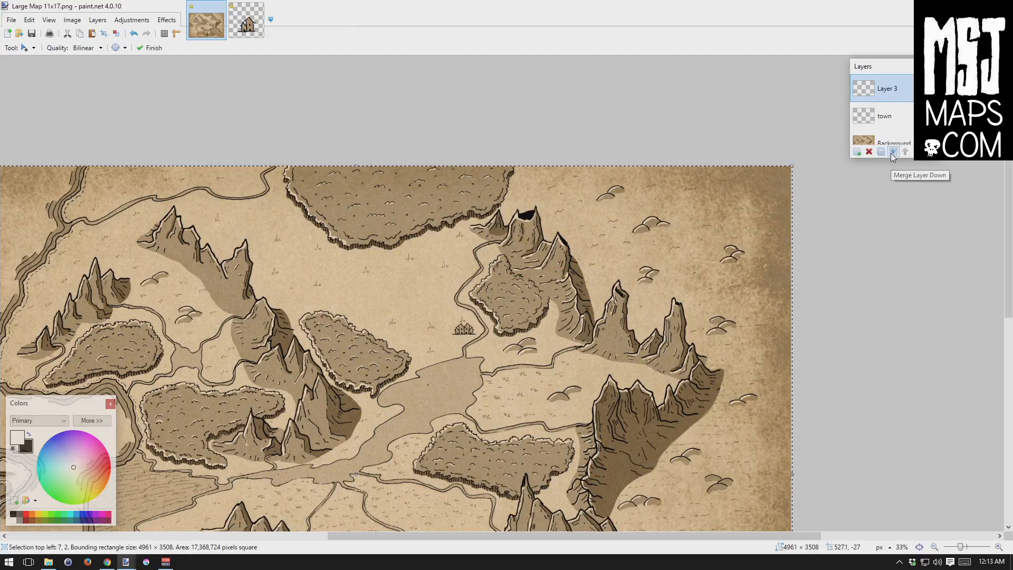
# Merge Layer 3 down into the town layer and shift the combined town slightly southwest, to an offset of about -11, 17.
pyautogui.click(884, 118)
pyautogui.click(887, 93)
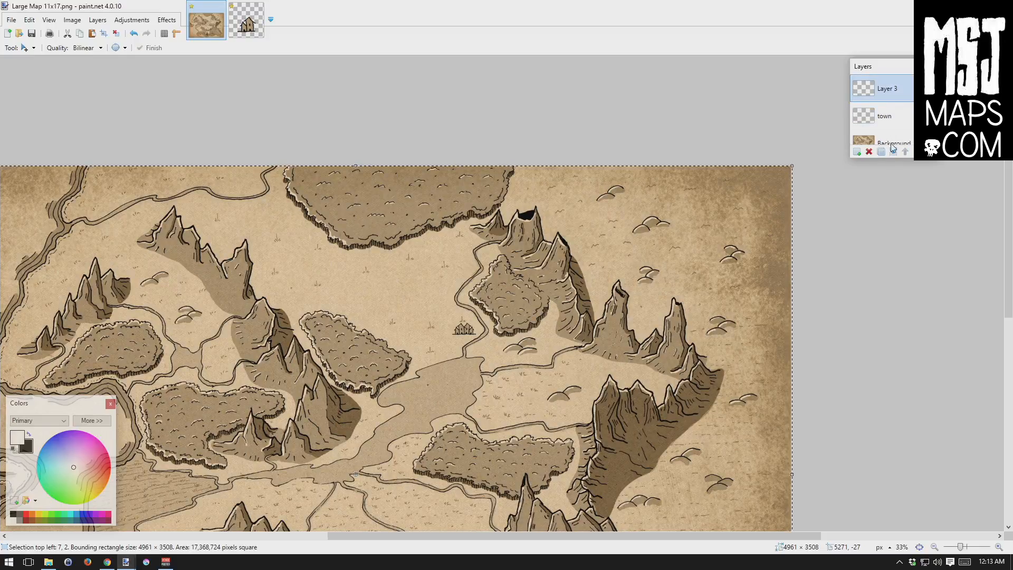
pyautogui.click(893, 151)
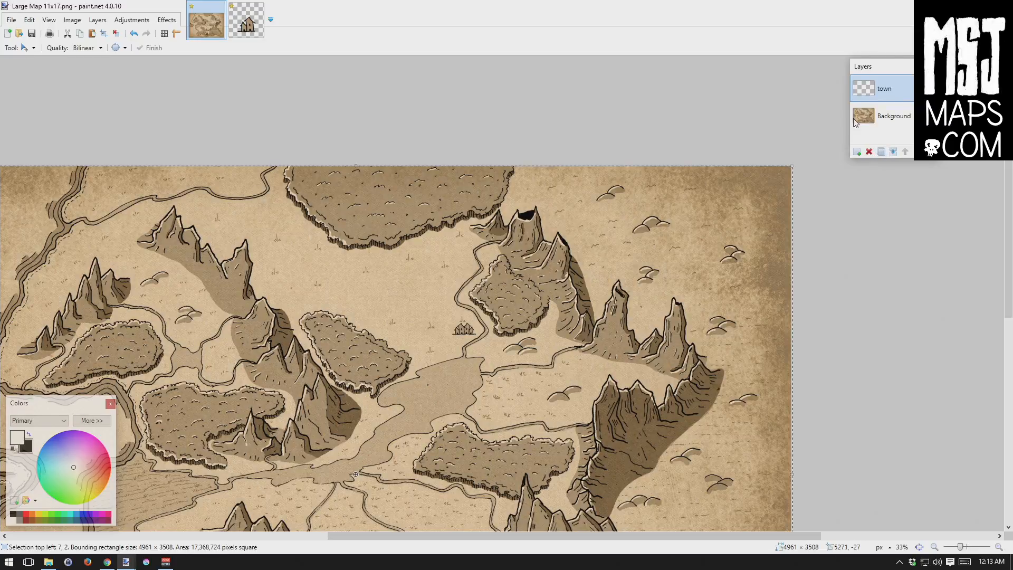
pyautogui.hotkey('ctrl', 'd')
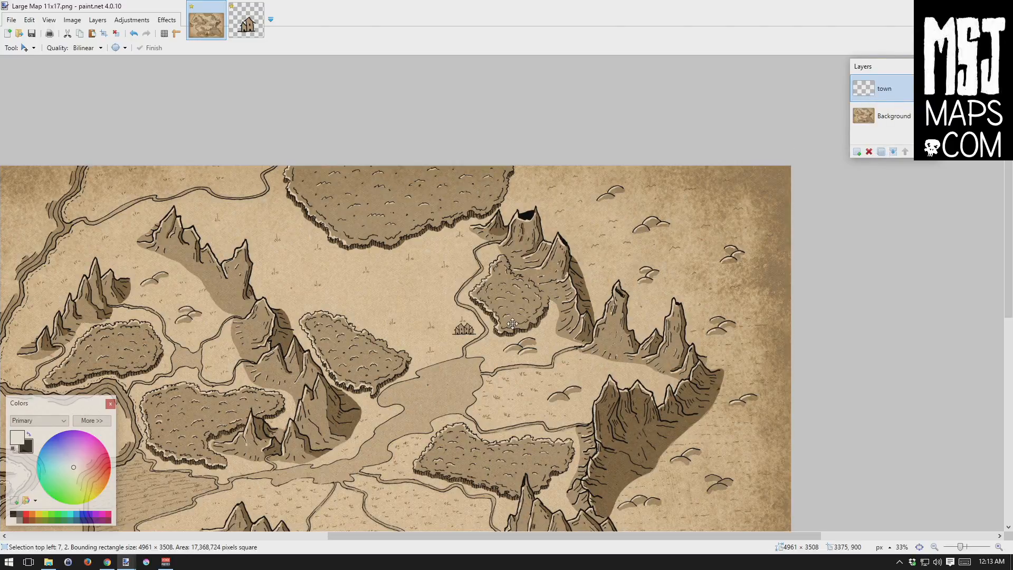
pyautogui.moveTo(512, 324)
pyautogui.mouseDown()
pyautogui.moveTo(473, 302)
pyautogui.moveTo(345, 298)
pyautogui.moveTo(479, 335)
pyautogui.moveTo(508, 326)
pyautogui.mouseUp()
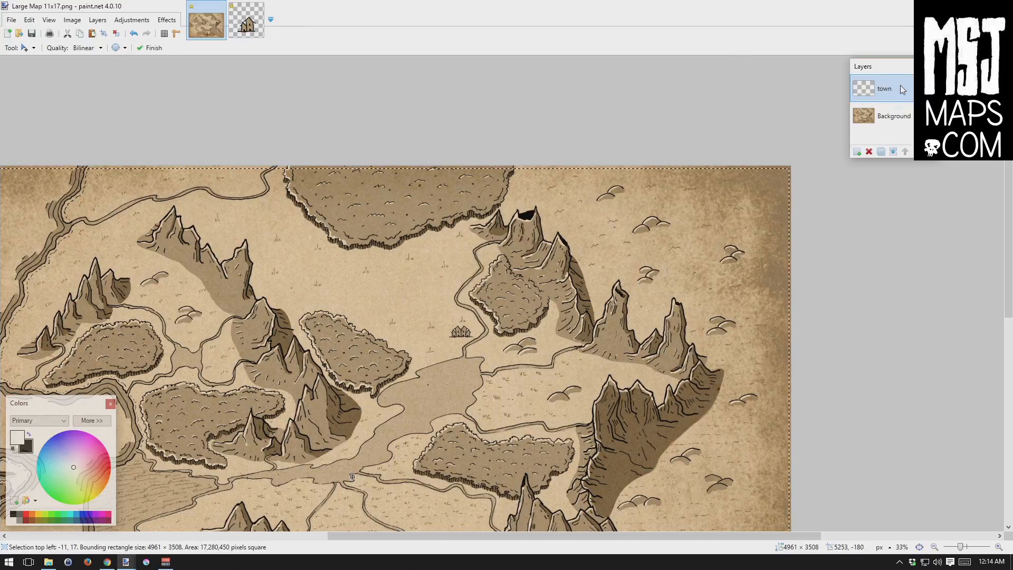
# Duplicate the town layer and place the copied town on the plain beside the western mountain range, at a layer offset of about -965, -169.
pyautogui.click(882, 152)
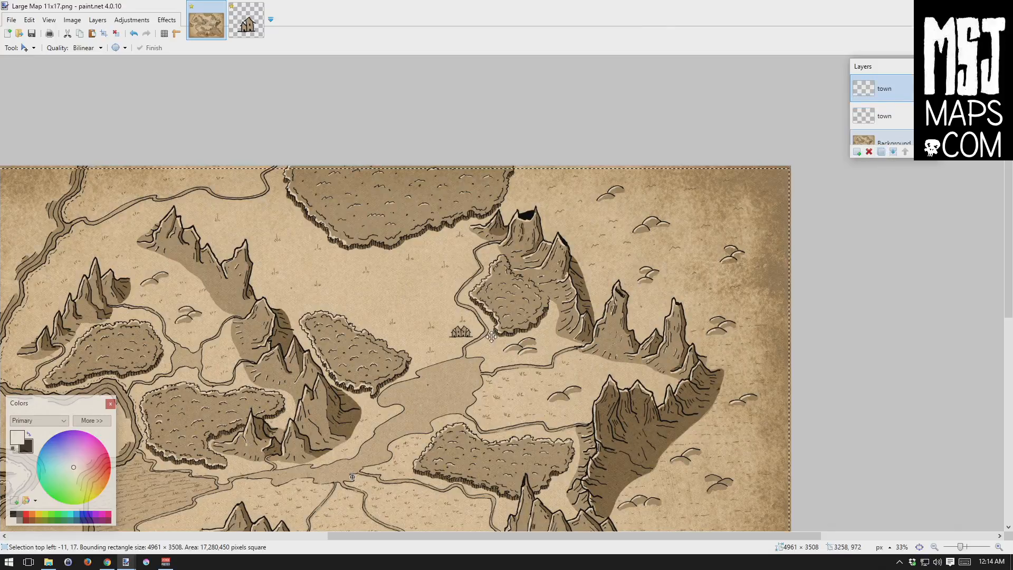
pyautogui.moveTo(460, 335); pyautogui.dragTo(293, 300)
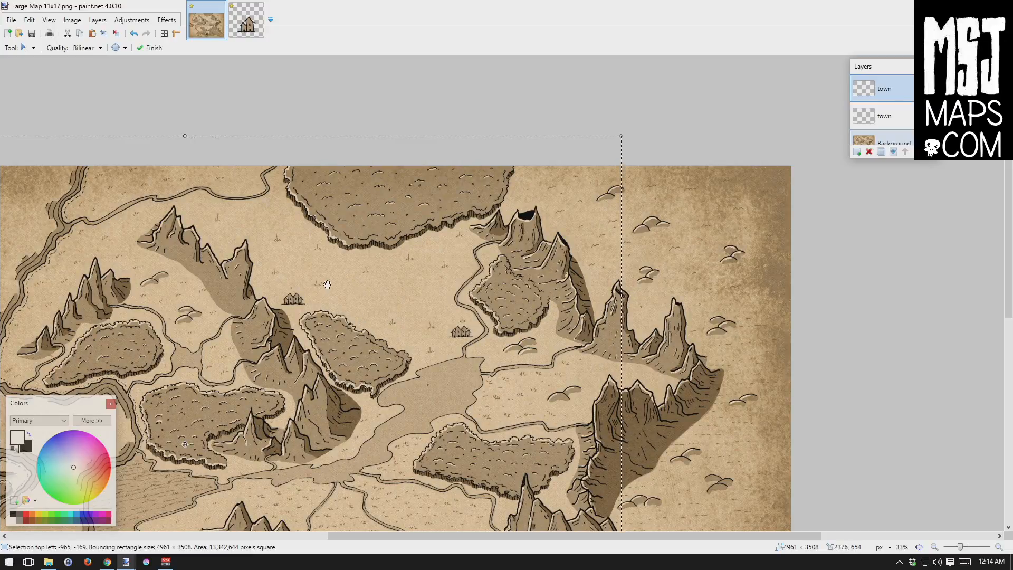
pyautogui.moveTo(327, 284); pyautogui.dragTo(323, 206)
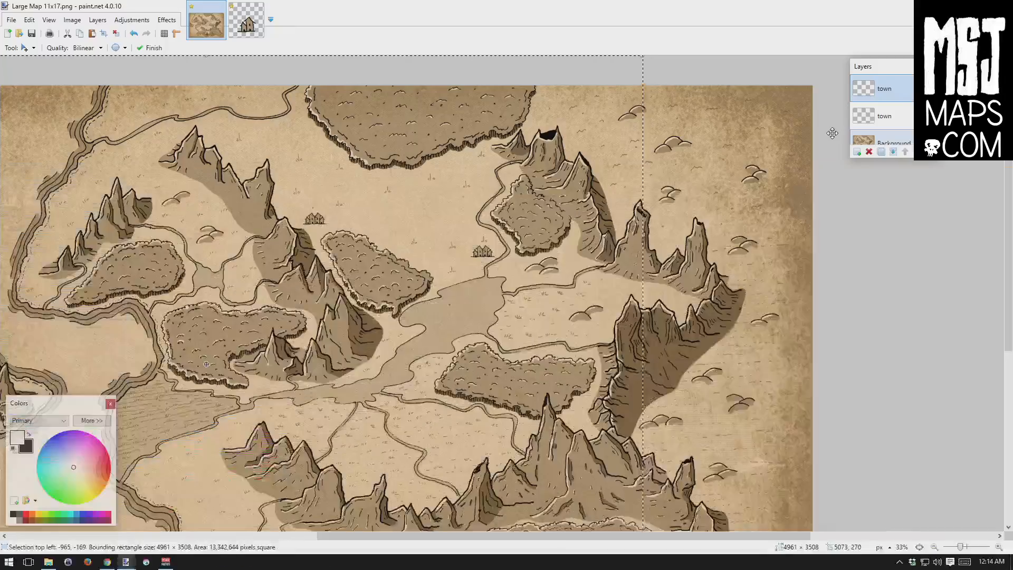
pyautogui.hotkey('ctrl', 'd')
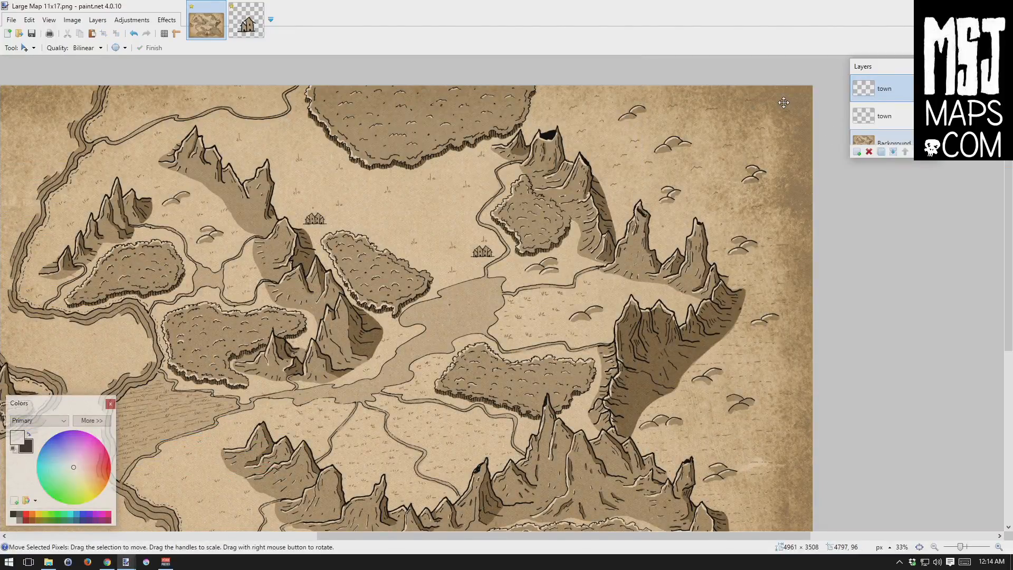
# Add a new layer to the Large Map and open the banner icon Banner-1.png from the Icons folder.
pyautogui.hotkey('ctrl', 'shift', 'n')
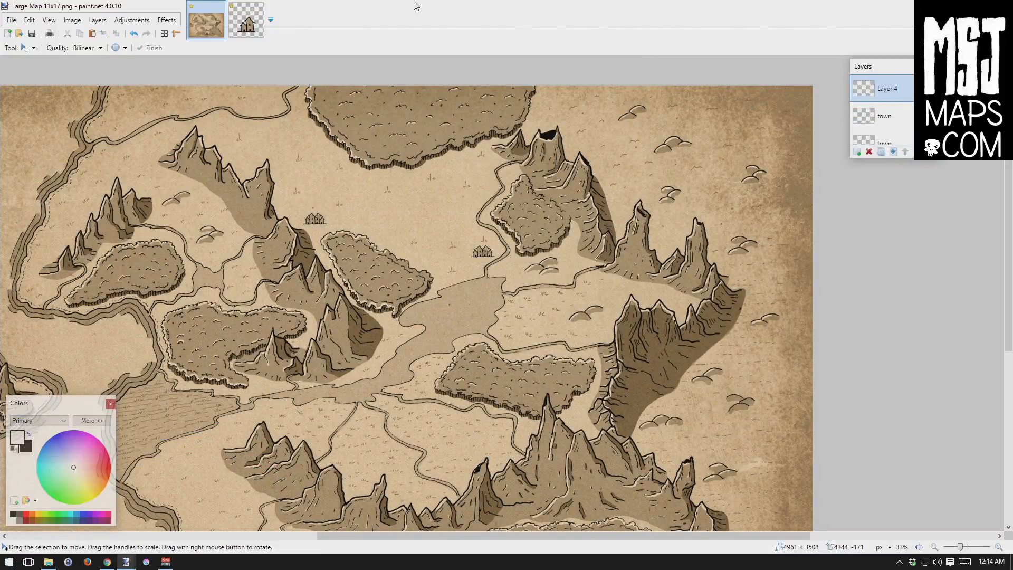
pyautogui.click(11, 20)
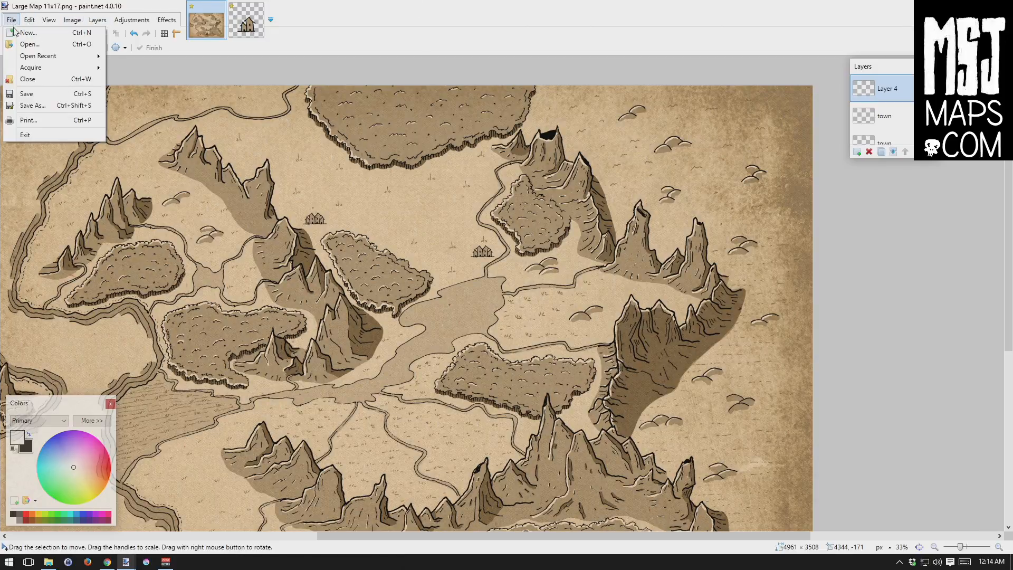
pyautogui.click(25, 46)
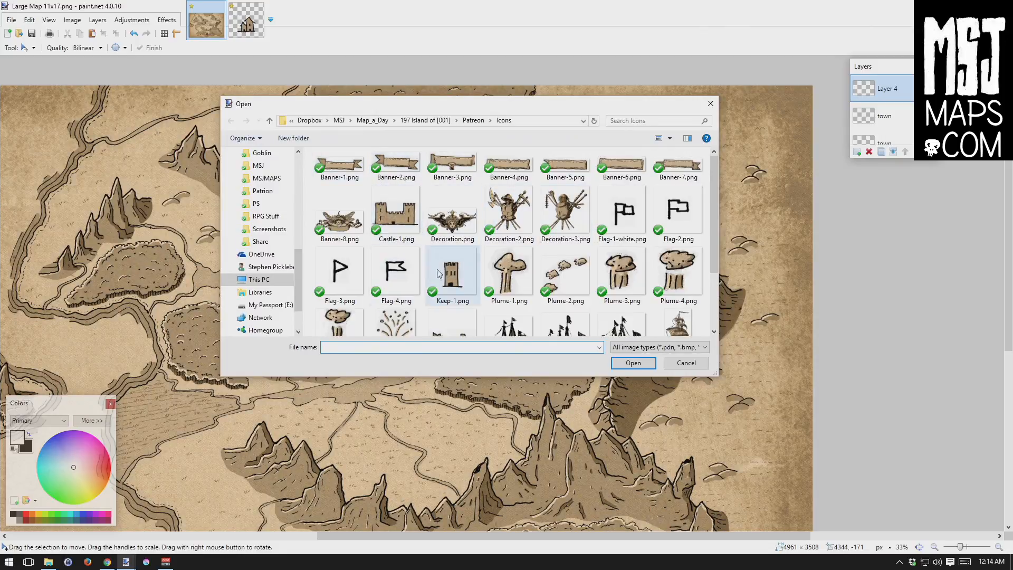
pyautogui.moveTo(712, 258); pyautogui.dragTo(710, 230)
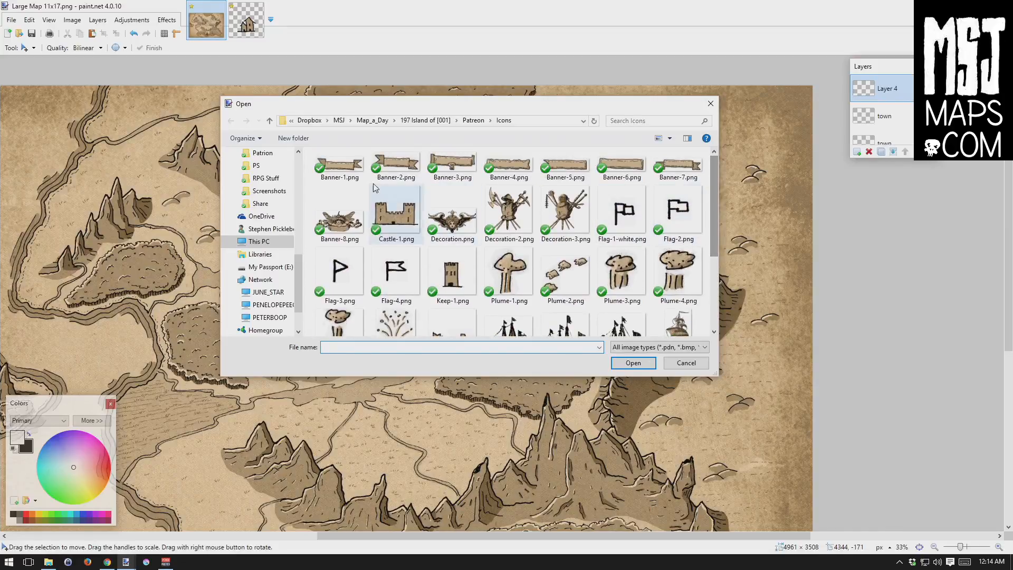
pyautogui.click(344, 164)
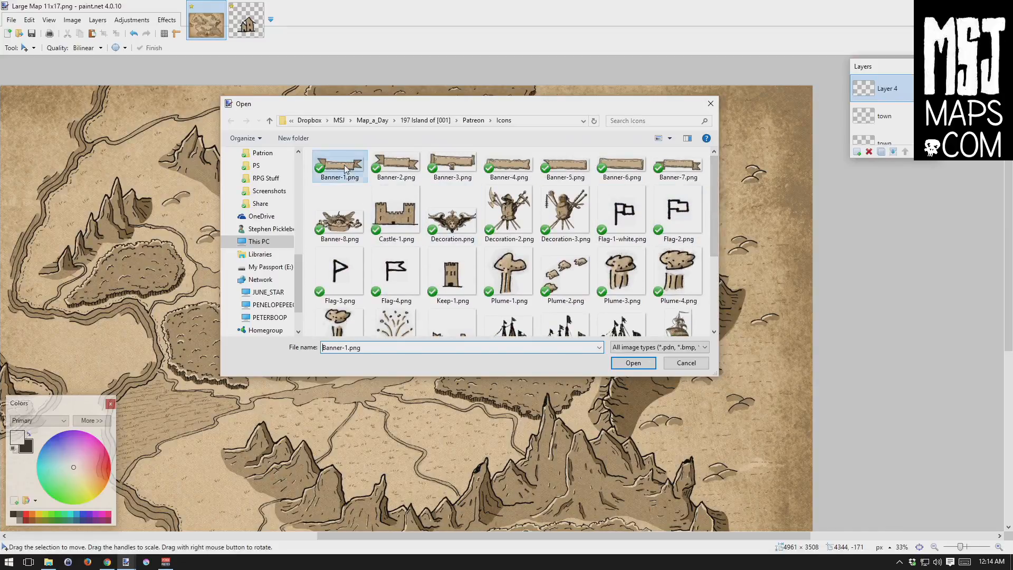
pyautogui.click(644, 362)
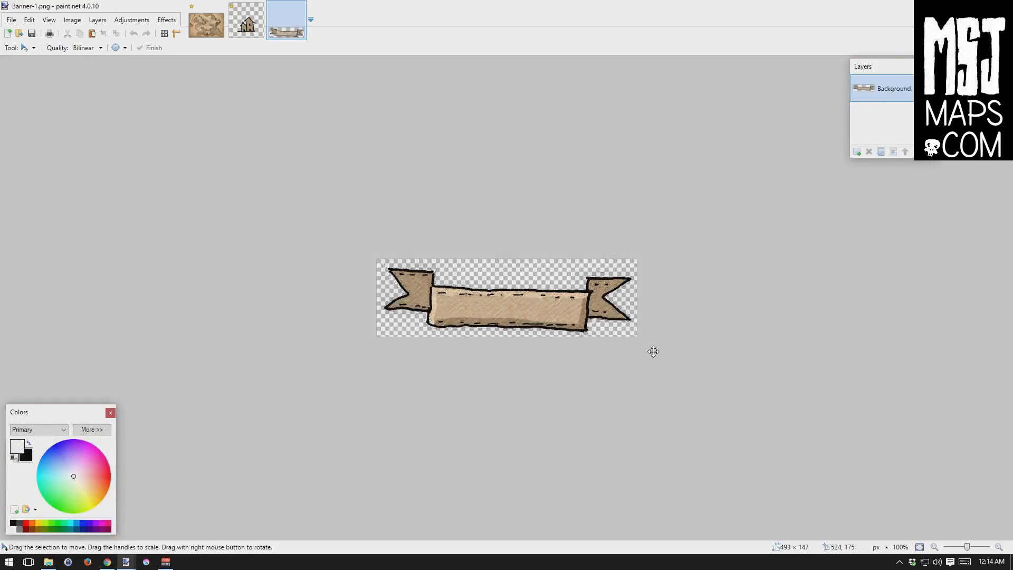
# Copy the whole banner and paste it on Layer 4 of the Large Map, placing it on the plain between the two towns, at about 2424, 579.
pyautogui.hotkey('ctrl', 'a')
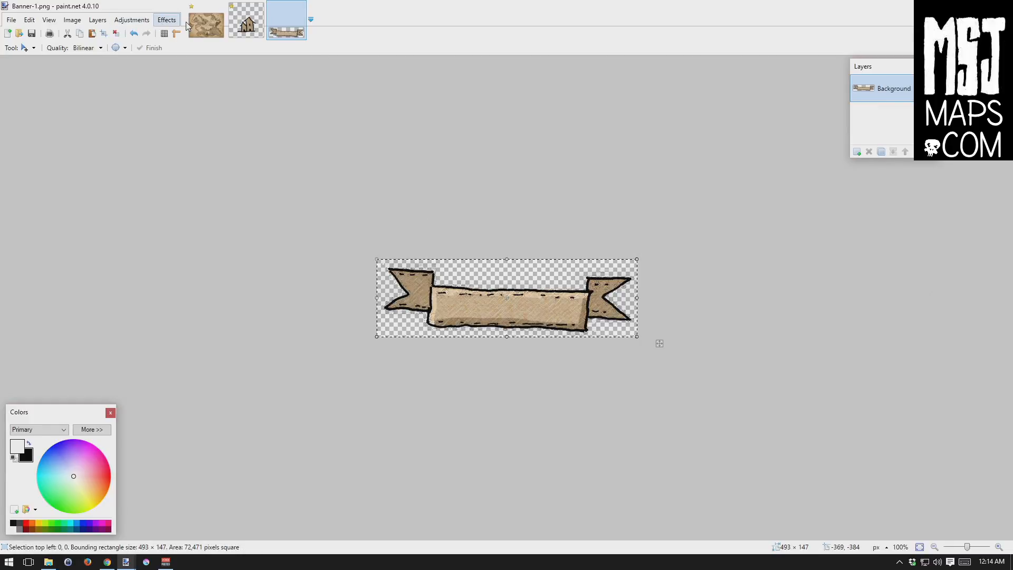
pyautogui.click(203, 25)
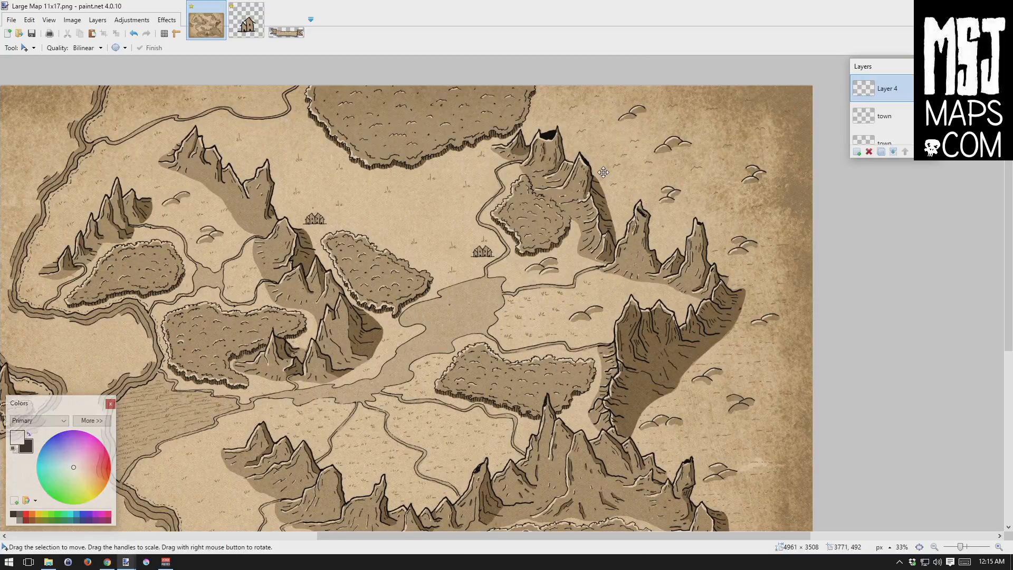
pyautogui.hotkey('ctrl', 'v')
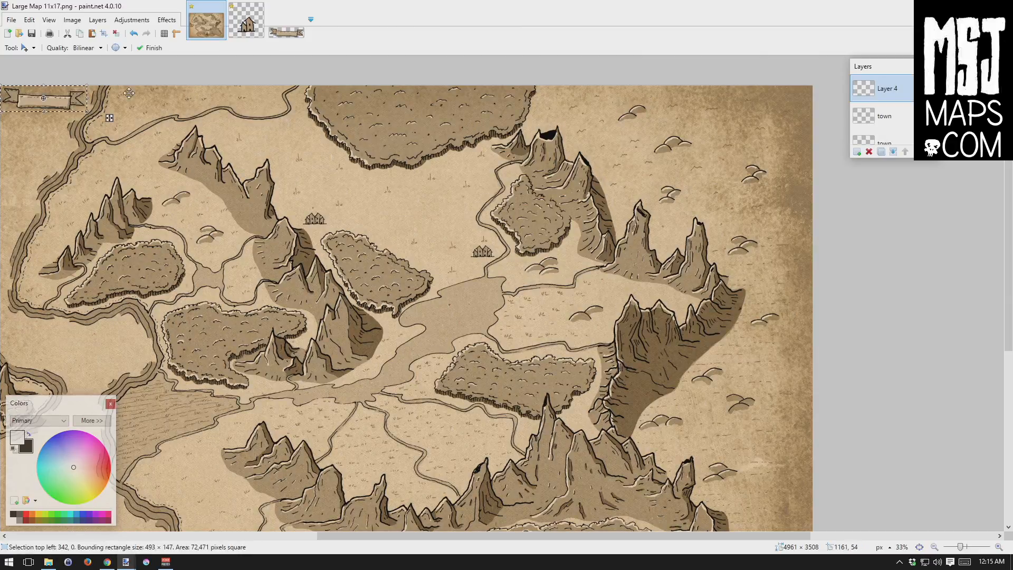
pyautogui.moveTo(109, 117); pyautogui.dragTo(475, 221)
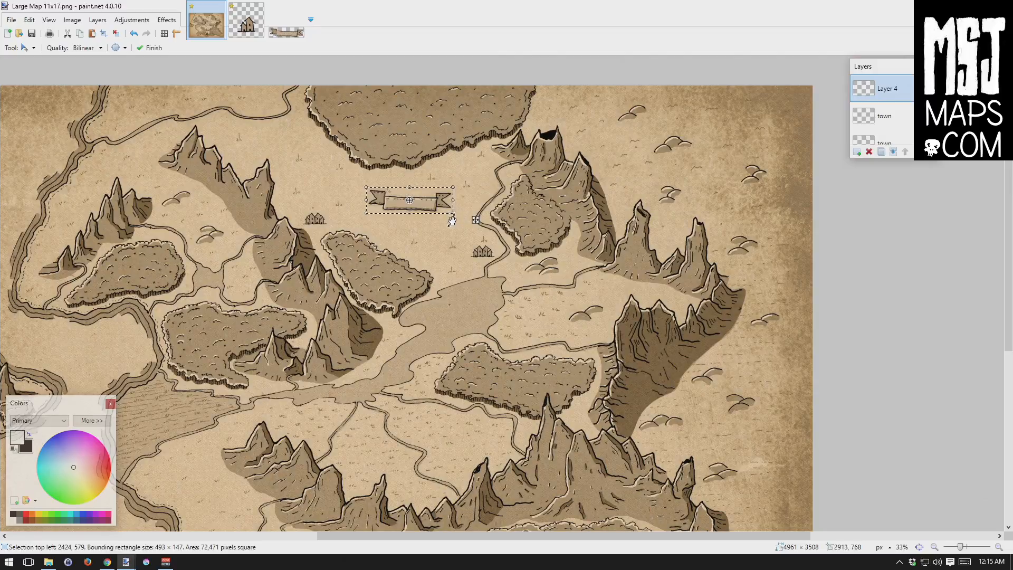
# Rotate the banner slightly, to about 2.55°, and place it over the large northern forest at about 2391, 52.
pyautogui.moveTo(458, 218); pyautogui.dragTo(461, 217)
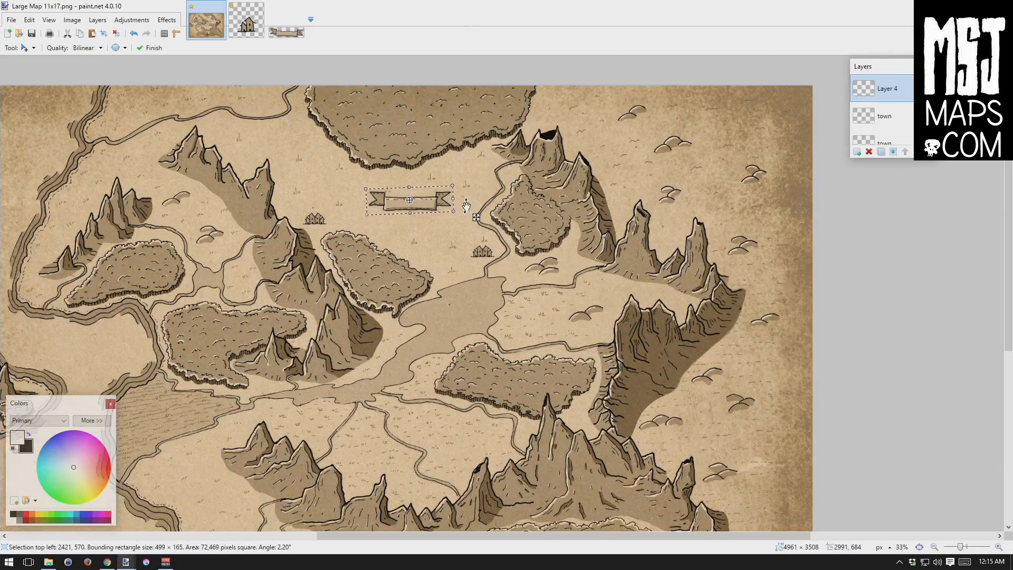
pyautogui.moveTo(462, 214); pyautogui.dragTo(454, 132)
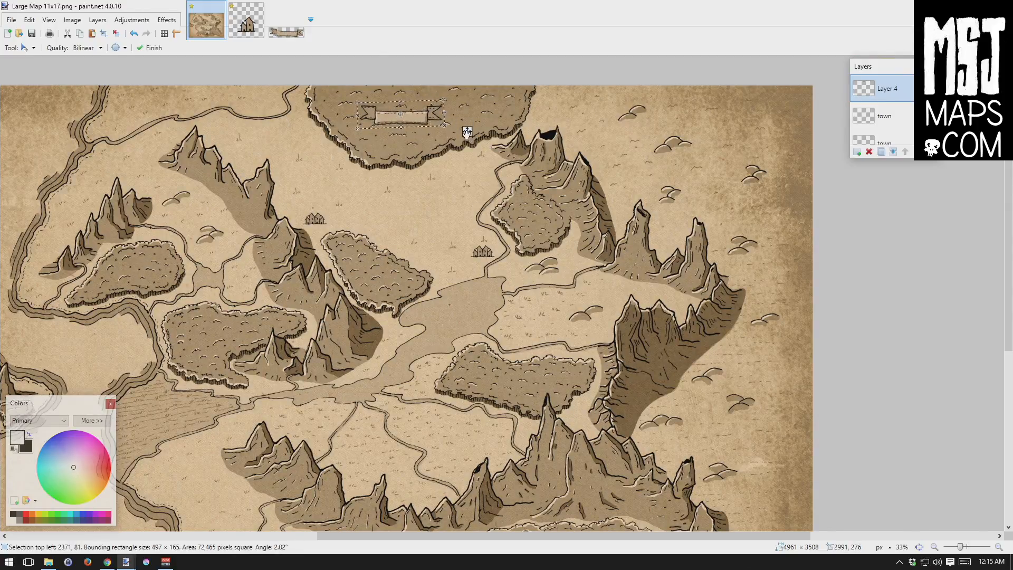
pyautogui.moveTo(469, 133); pyautogui.dragTo(468, 214)
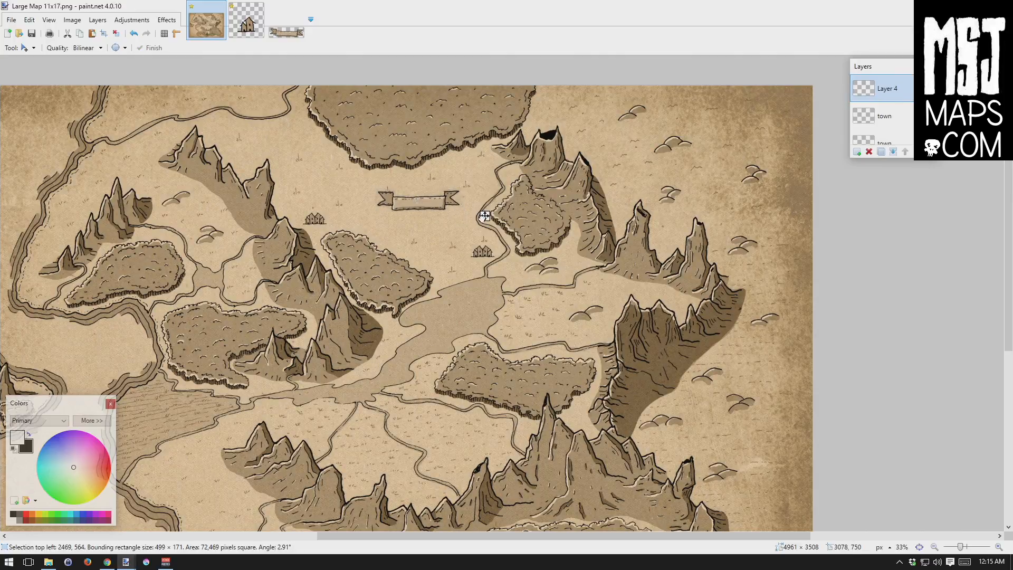
pyautogui.moveTo(481, 215); pyautogui.dragTo(462, 126)
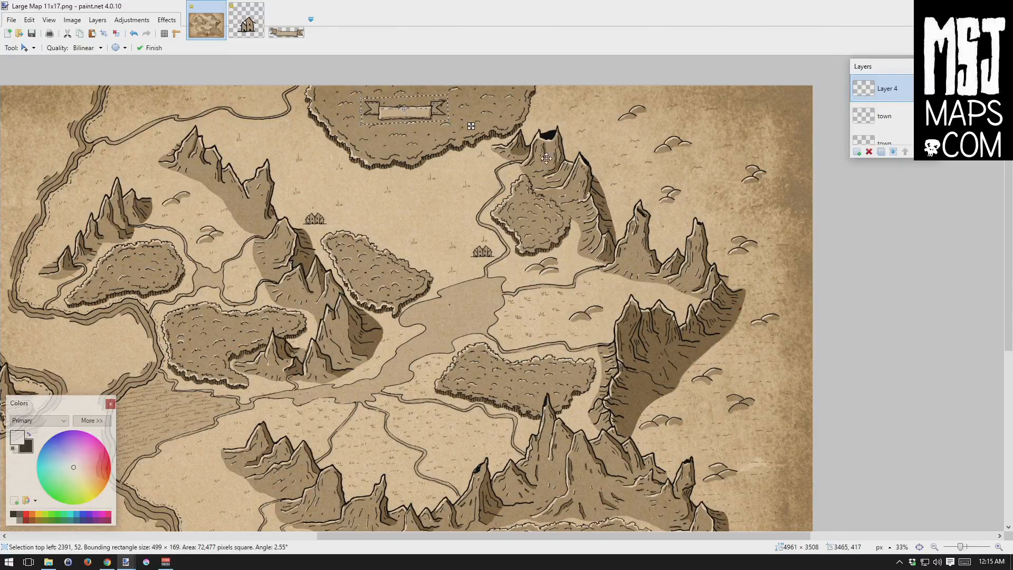
pyautogui.press('Return')
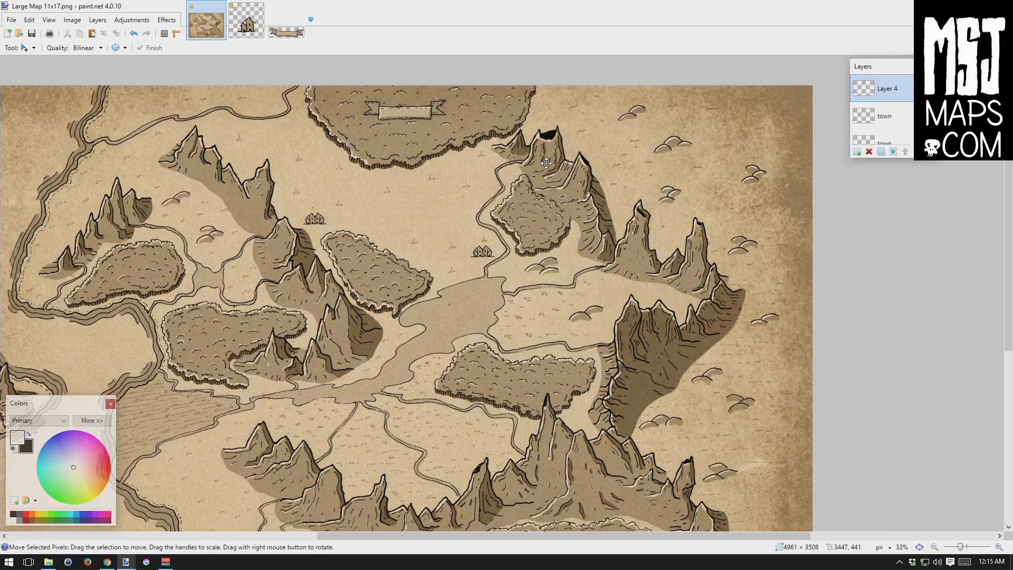
# Rename the banner's layer Layer 4 as "Scarywoods".
pyautogui.doubleClick(888, 89)
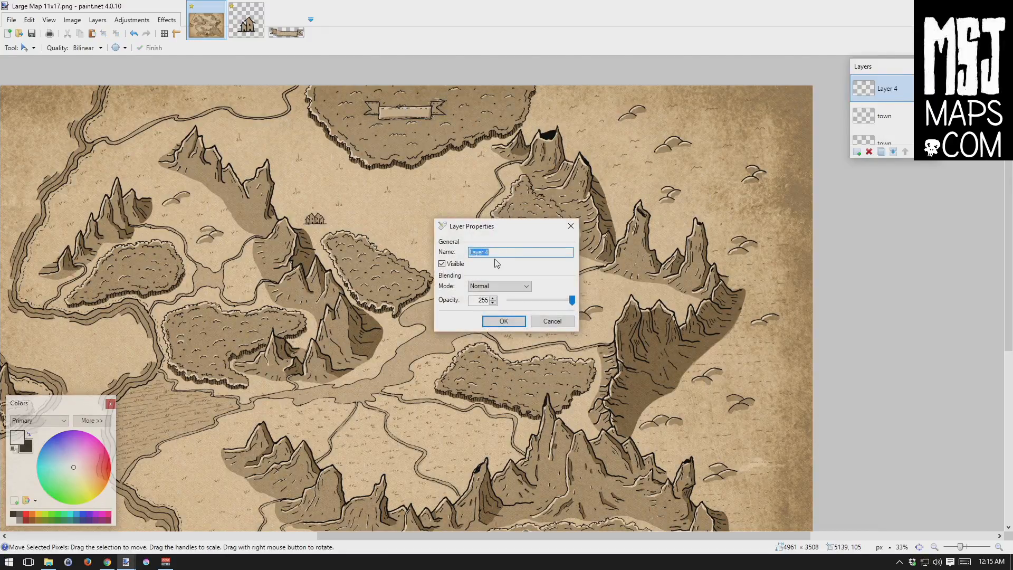
pyautogui.write('Scarywoods')
pyautogui.click(504, 321)
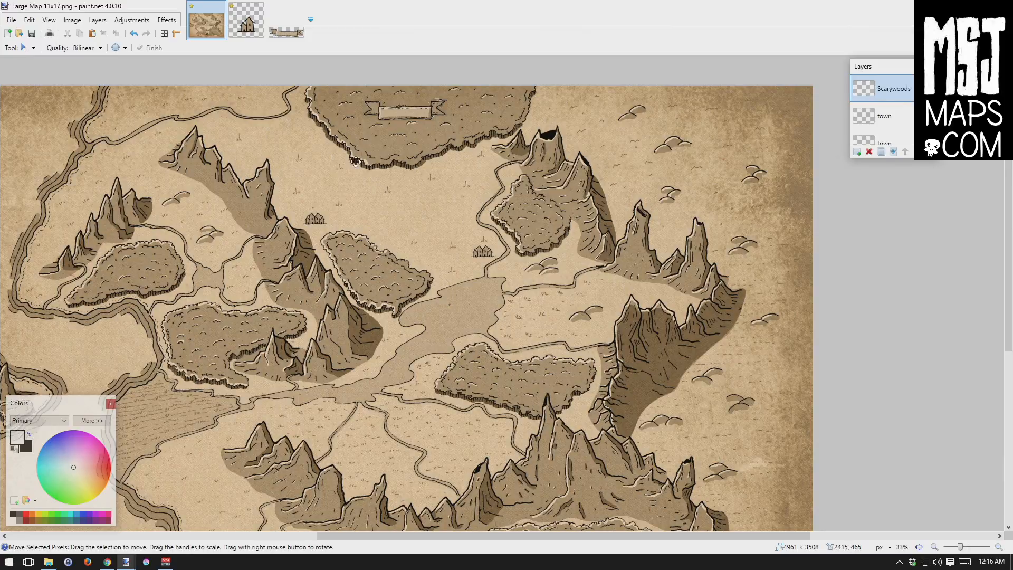
# Start a text on the forest banner with the Text tool, using the dark colour as primary, bold style and size 36.
pyautogui.click(33, 48)
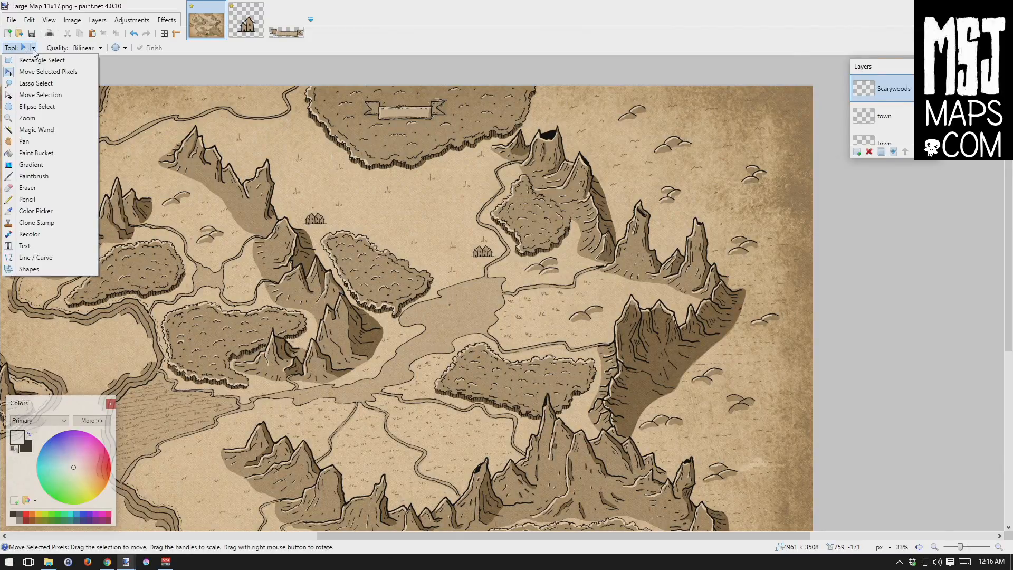
pyautogui.click(33, 48)
pyautogui.click(34, 50)
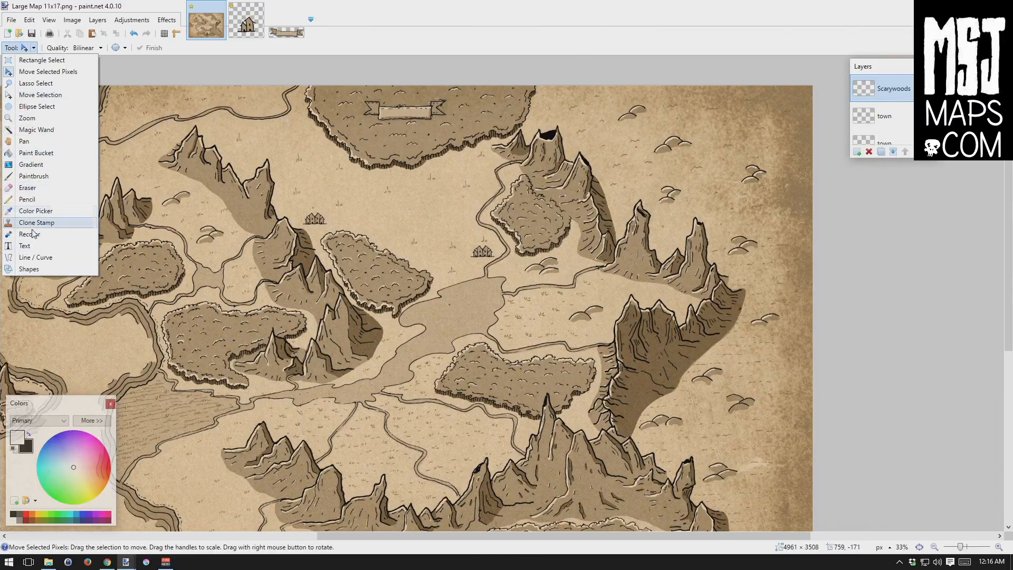
pyautogui.click(25, 247)
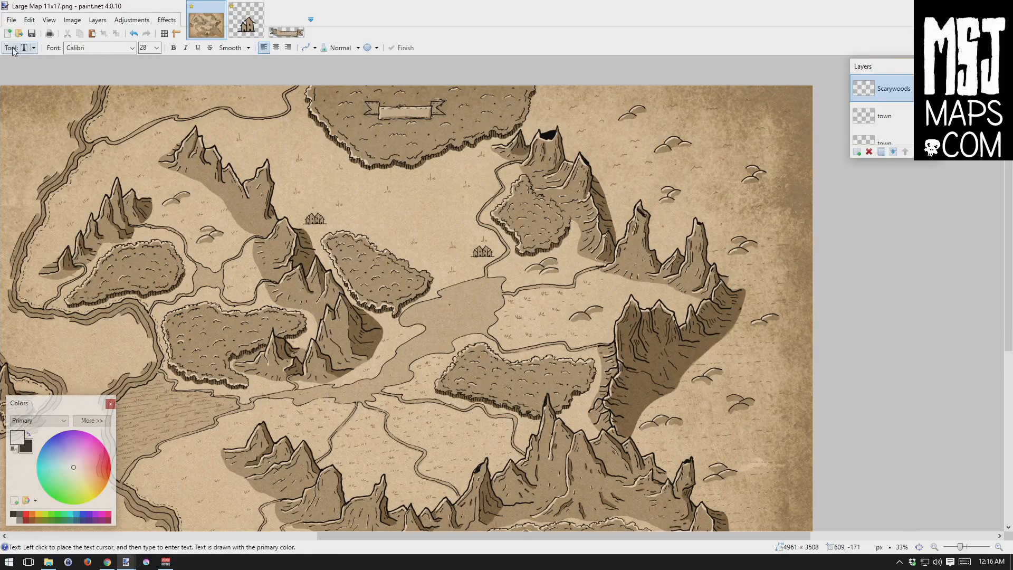
pyautogui.click(386, 112)
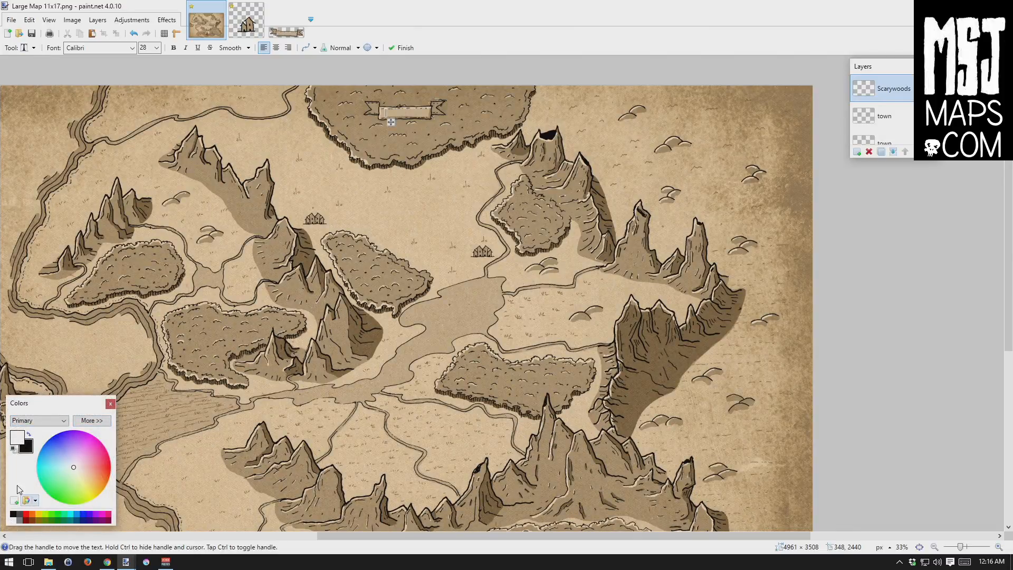
pyautogui.click(29, 434)
pyautogui.click(173, 48)
pyautogui.click(156, 47)
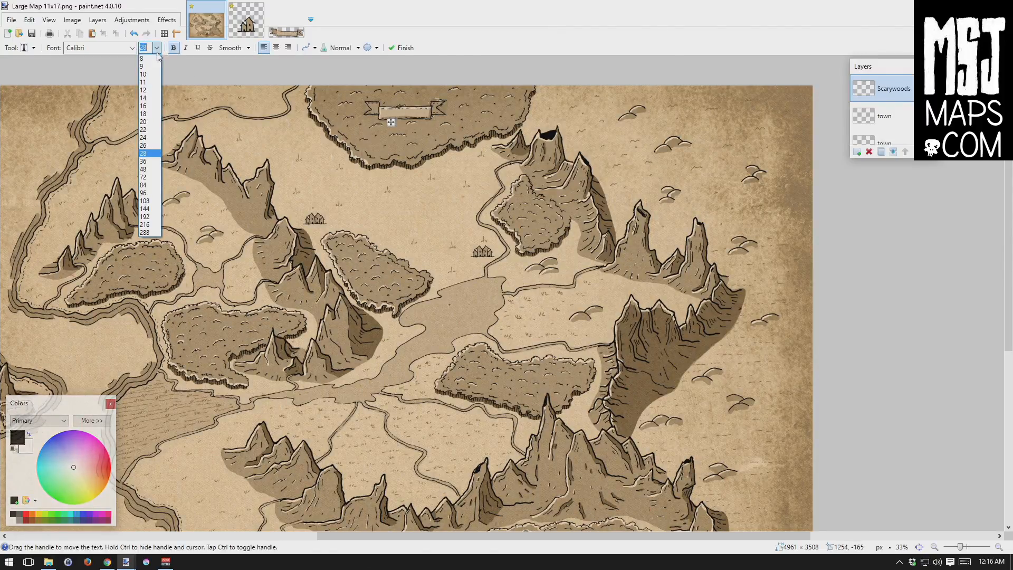
pyautogui.click(152, 161)
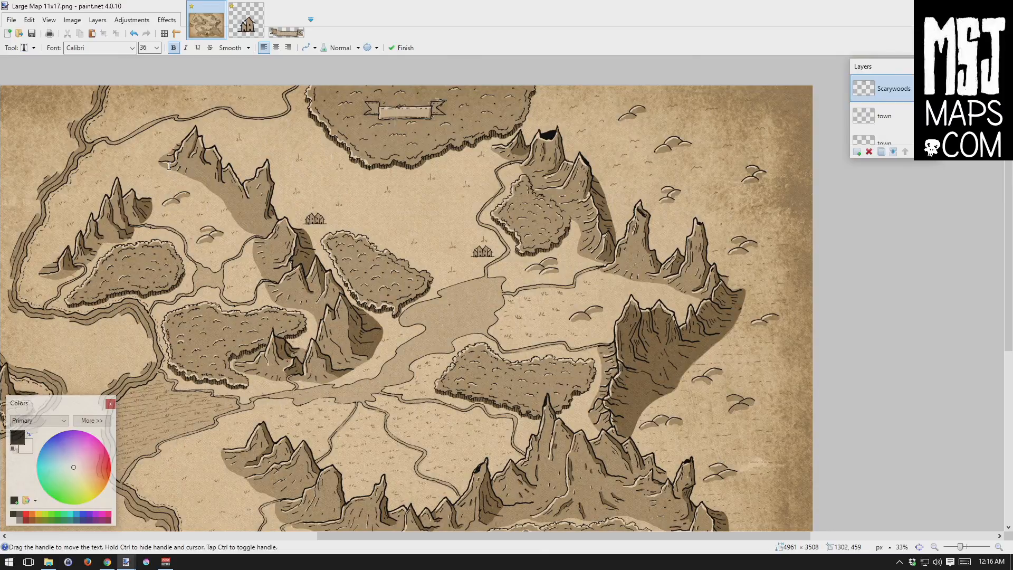
# Try labelling the banner "Scarrywoods" and shifting the text and banner together with their layer, and undo both changes.
pyautogui.write('Scarrywoods')
pyautogui.click(405, 48)
pyautogui.click(34, 48)
pyautogui.click(34, 49)
pyautogui.click(35, 49)
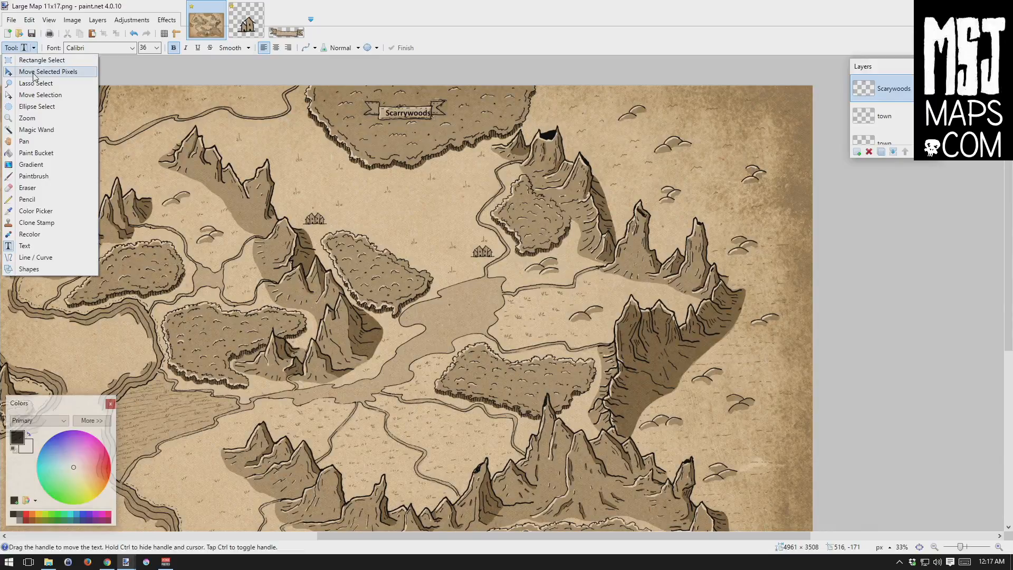
pyautogui.click(32, 71)
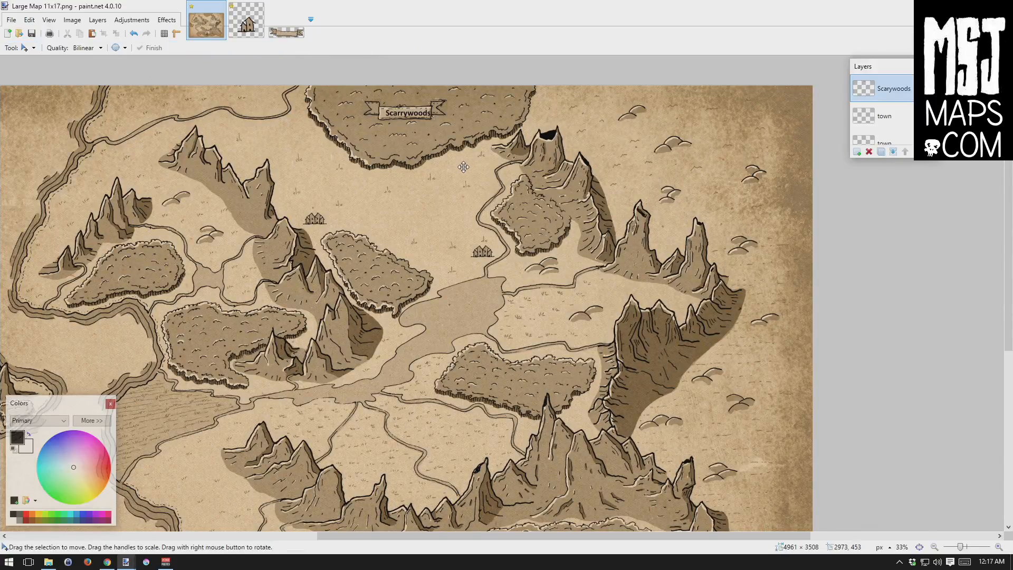
pyautogui.moveTo(463, 167); pyautogui.dragTo(457, 168)
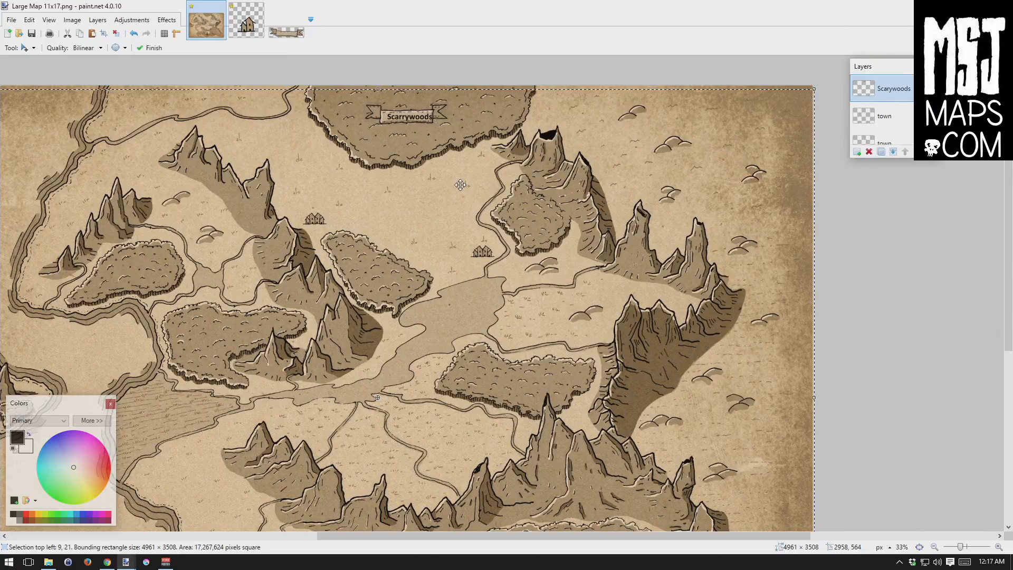
pyautogui.hotkey('ctrl', 'z')
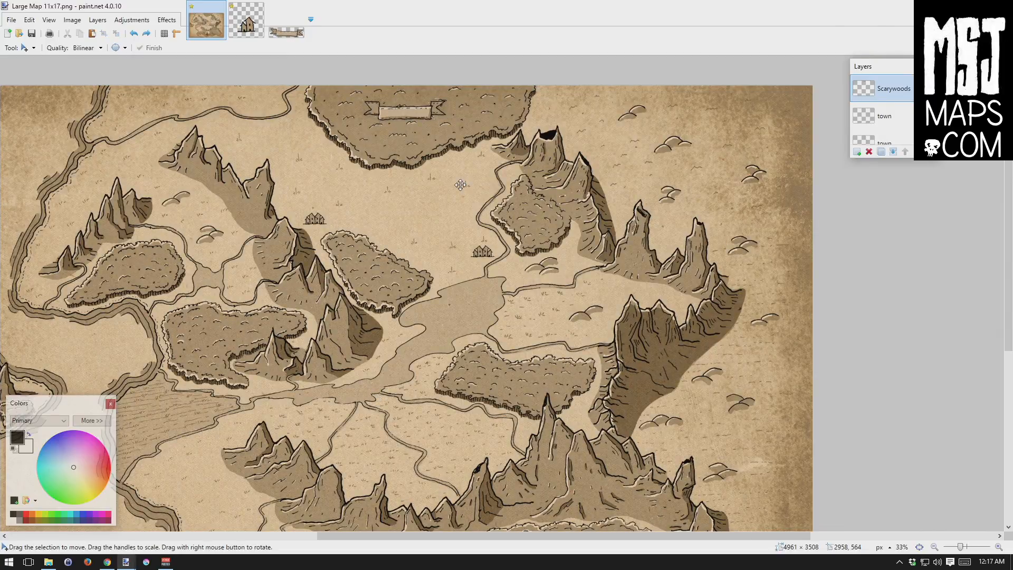
# Add a new layer and write "Scary Woods" on the forest banner with the Text tool, fitting the text inside the banner.
pyautogui.hotkey('ctrl', 'shift', 'n')
pyautogui.click(25, 48)
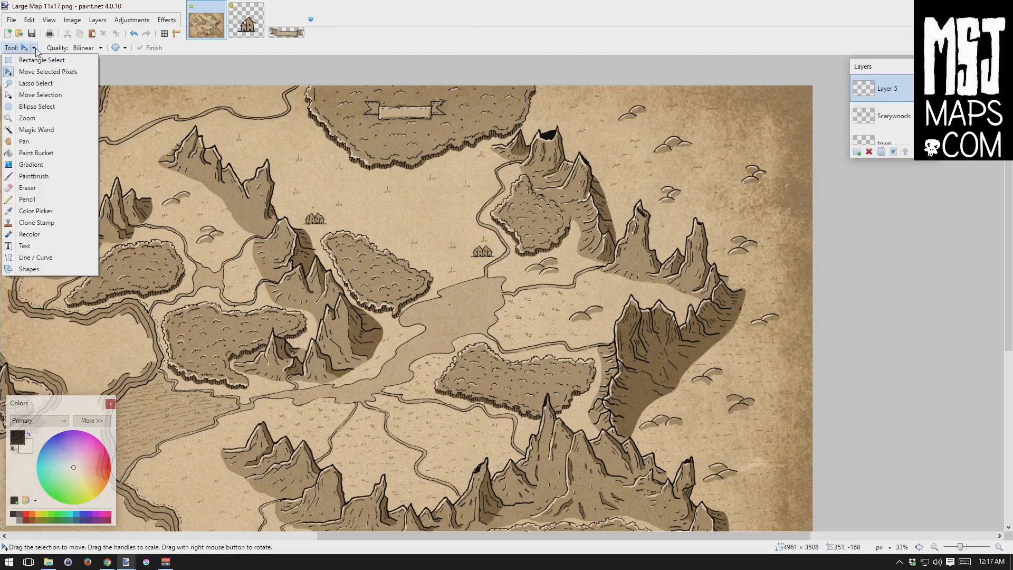
pyautogui.click(31, 246)
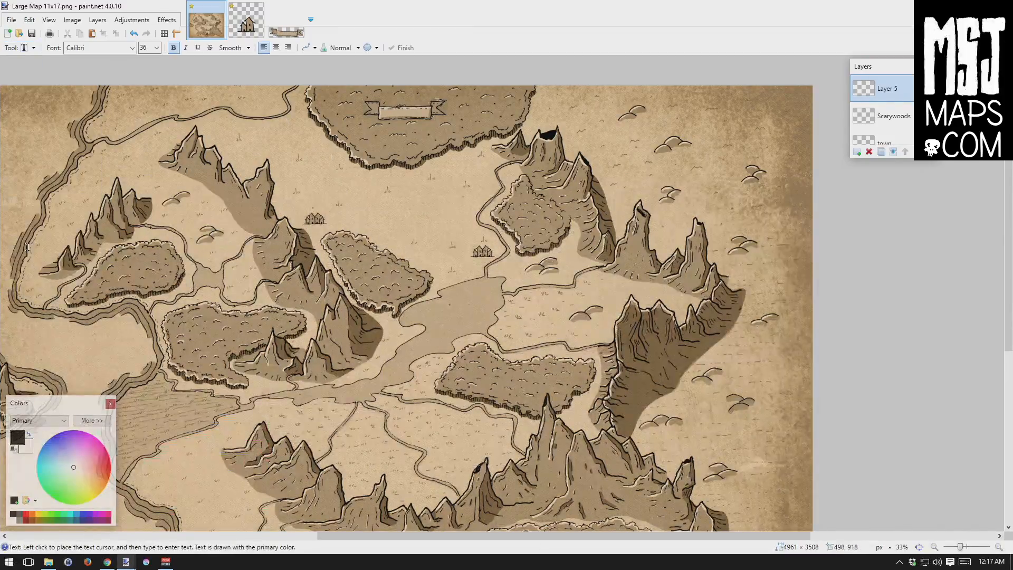
pyautogui.click(384, 112)
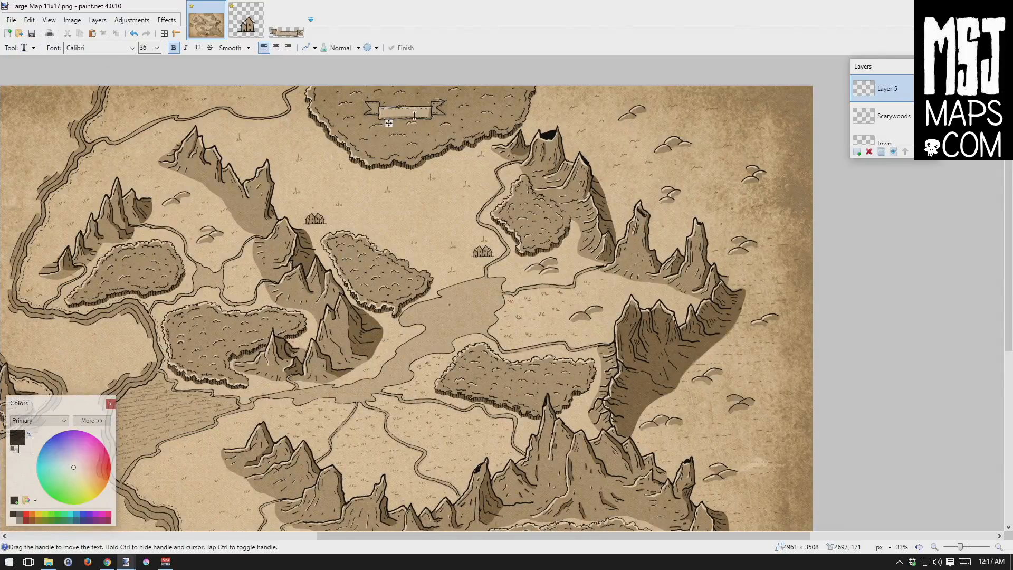
pyautogui.write('Scary')
pyautogui.hotkey('alt', 'Tab')
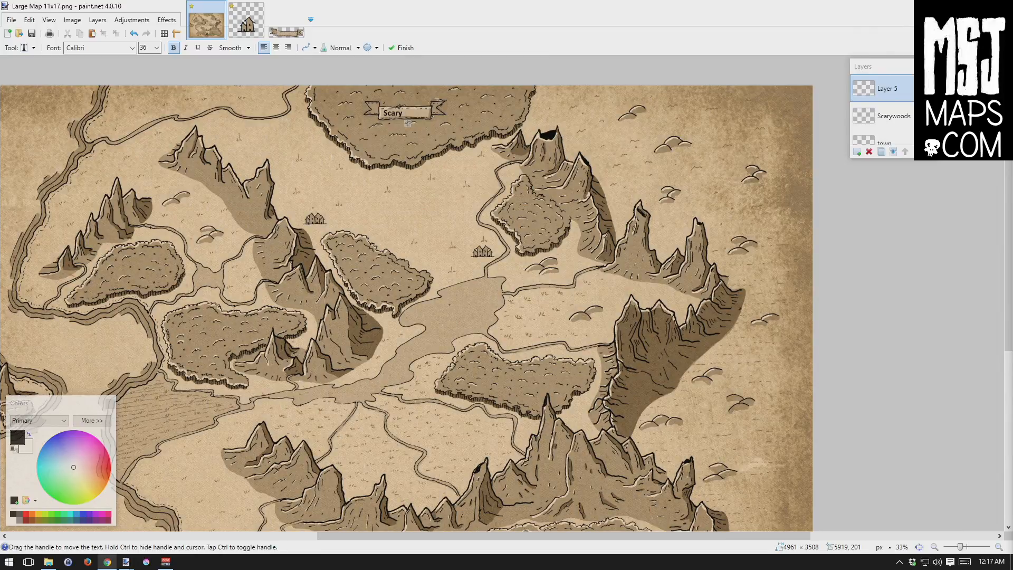
pyautogui.click(406, 113)
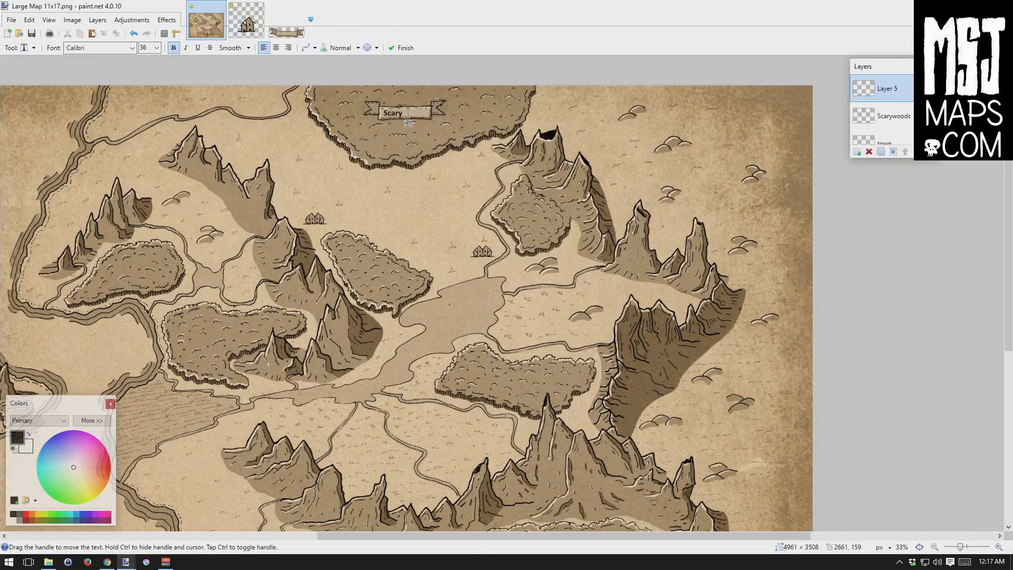
pyautogui.write('Woods')
pyautogui.moveTo(434, 124); pyautogui.dragTo(433, 125)
pyautogui.click(402, 48)
# Rename the text layer Layer 5 as "words" and lower its opacity to 197.
pyautogui.doubleClick(865, 90)
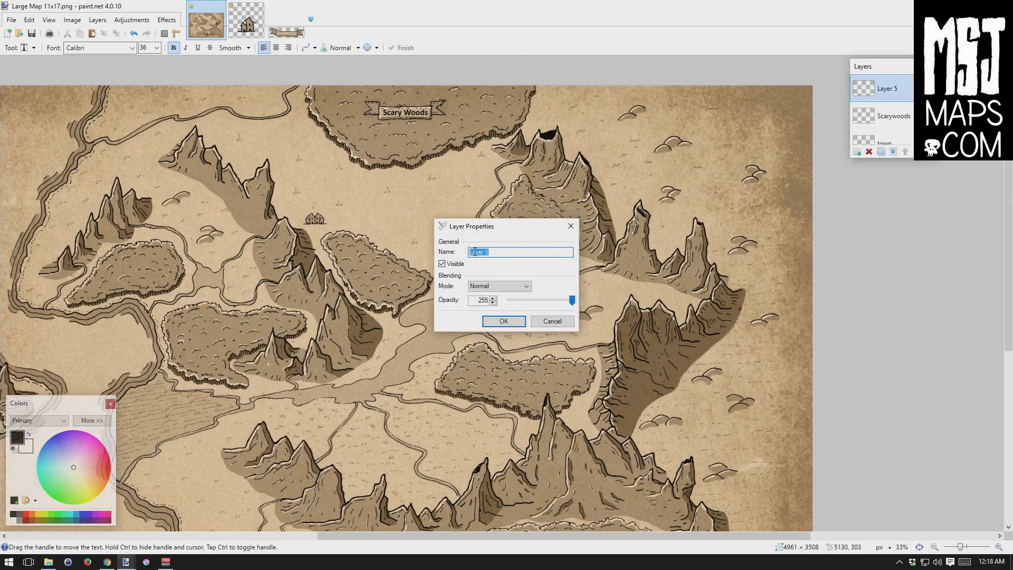
pyautogui.write('words')
pyautogui.moveTo(562, 303)
pyautogui.mouseDown()
pyautogui.moveTo(547, 302)
pyautogui.moveTo(578, 303)
pyautogui.mouseUp()
pyautogui.moveTo(573, 303); pyautogui.dragTo(558, 300)
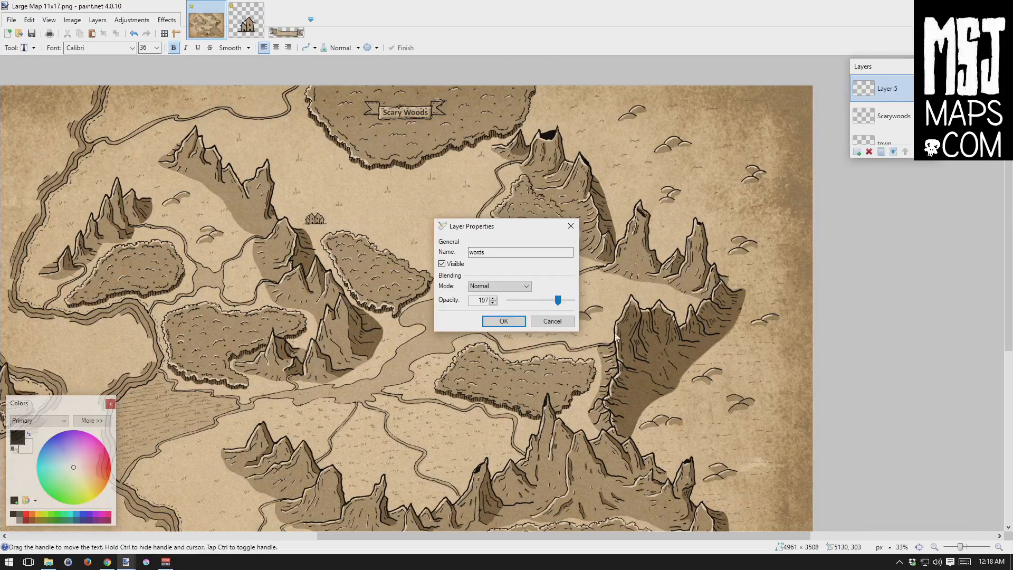
pyautogui.click(503, 323)
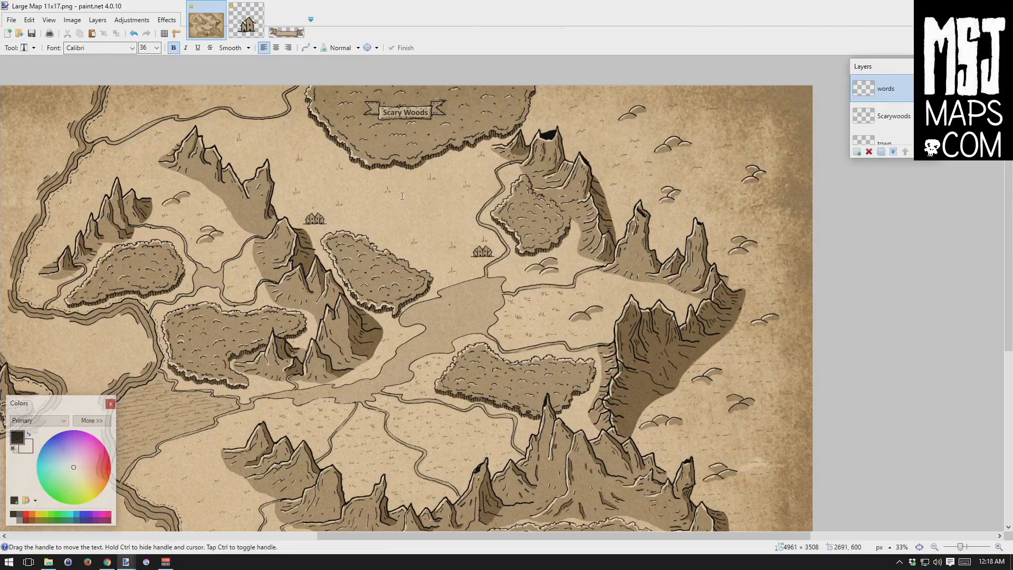
# Merge the "words" layer down into the Scarywoods layer and add a new layer above it.
pyautogui.click(325, 211)
pyautogui.click(892, 153)
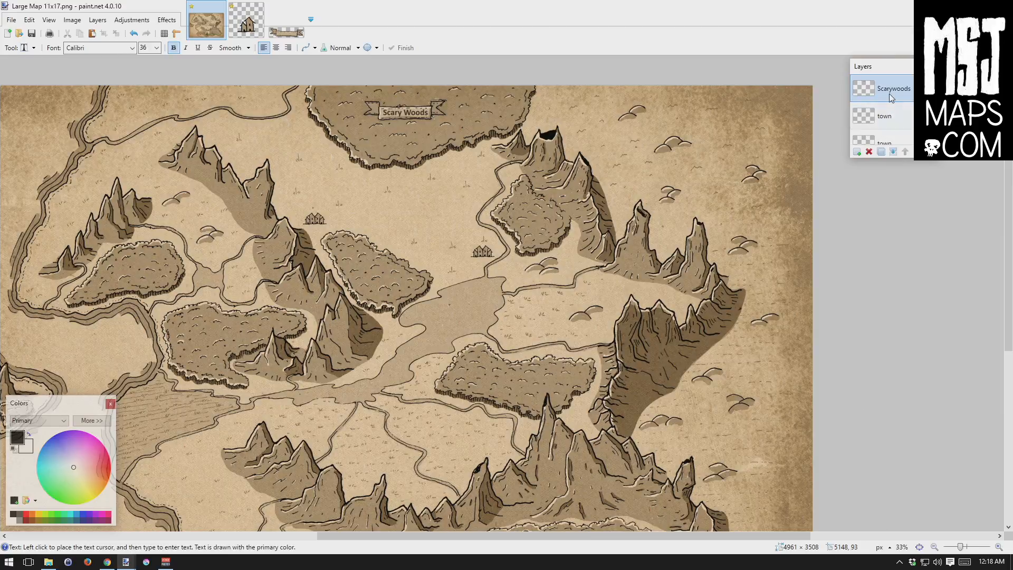
pyautogui.hotkey('ctrl', 'shift', 'n')
# Write the label "Calibri" on the new layer with the Text tool and position it just above the western town icon.
pyautogui.click(331, 216)
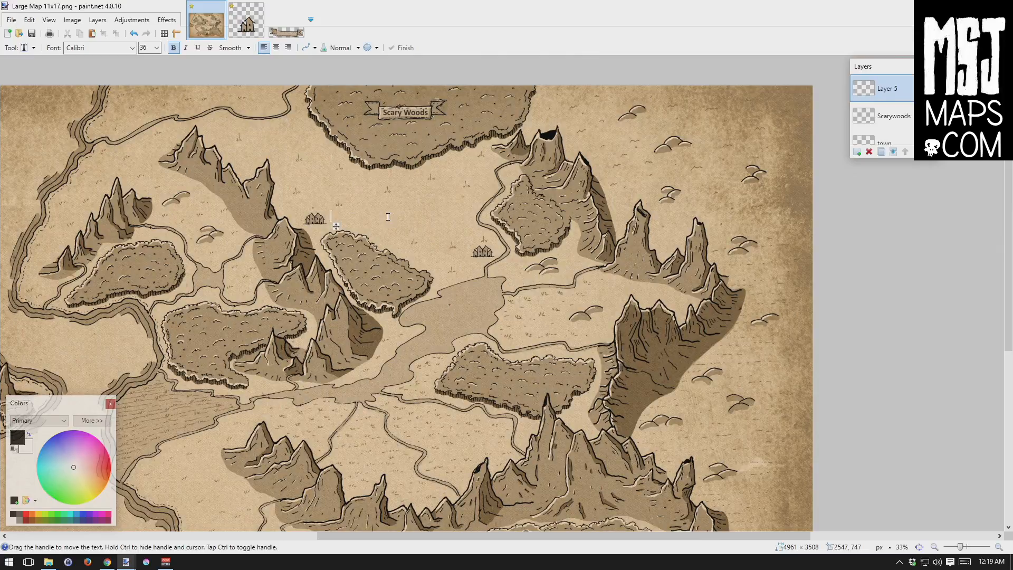
pyautogui.write('Calibri Town')
pyautogui.press('BackSpace')
pyautogui.press('BackSpace')
pyautogui.press('BackSpace')
pyautogui.press('BackSpace')
pyautogui.press('BackSpace')
pyautogui.moveTo(358, 227); pyautogui.dragTo(315, 222)
# Lower the opacity of the town label's layer to 197 and add a new layer above it.
pyautogui.doubleClick(866, 89)
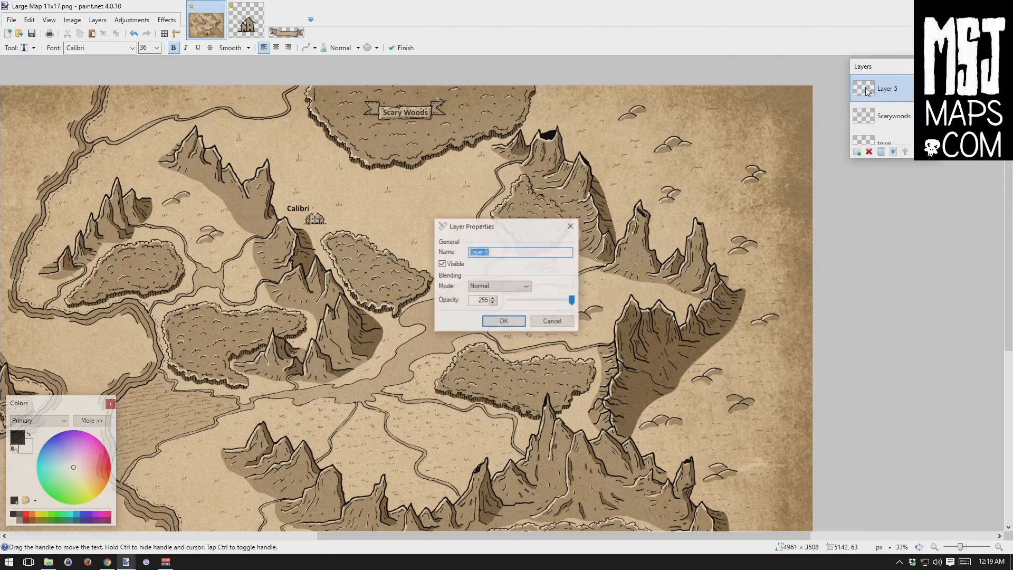
pyautogui.moveTo(574, 307); pyautogui.dragTo(559, 304)
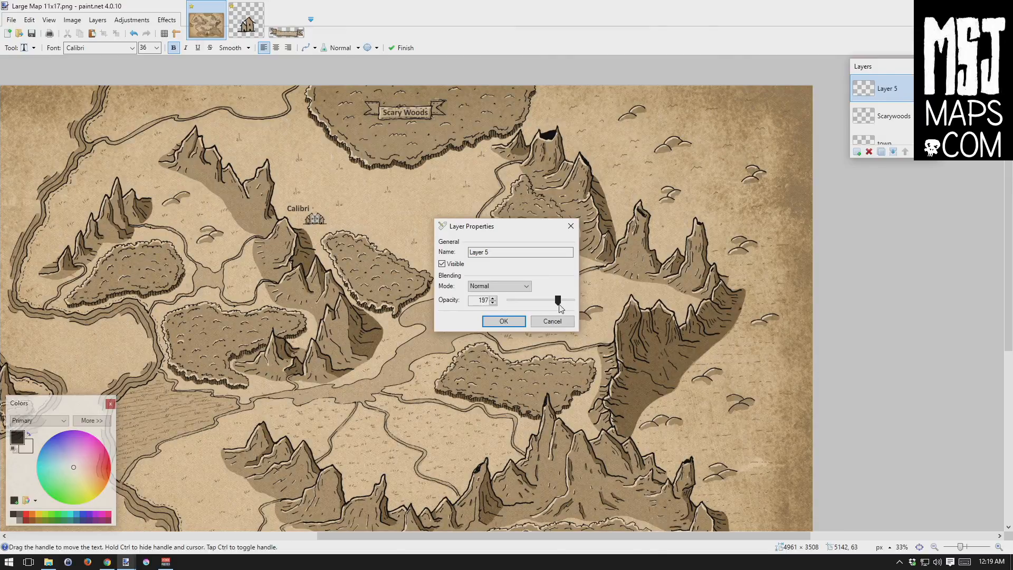
pyautogui.click(504, 322)
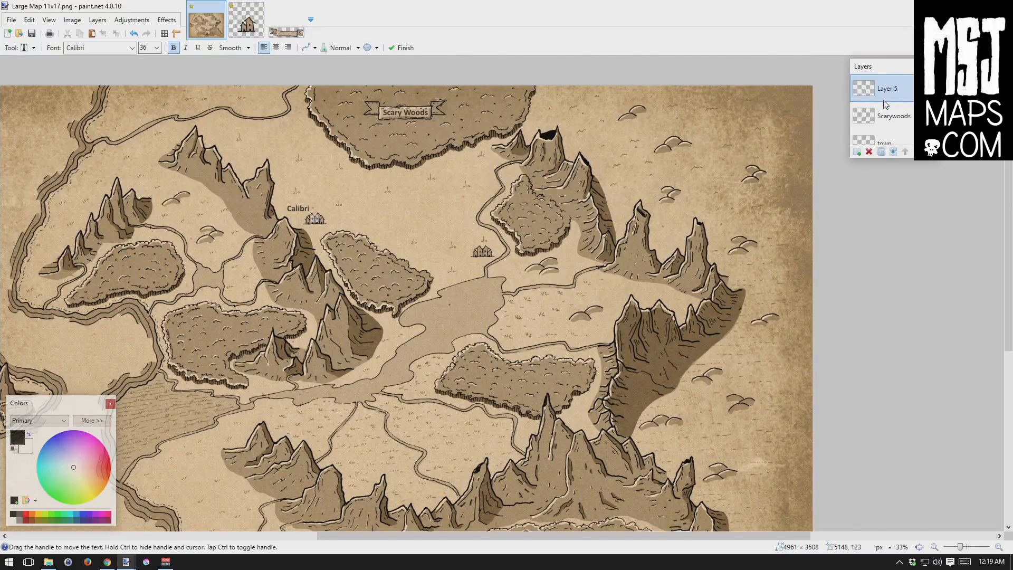
pyautogui.hotkey('ctrl', 'shift', 'n')
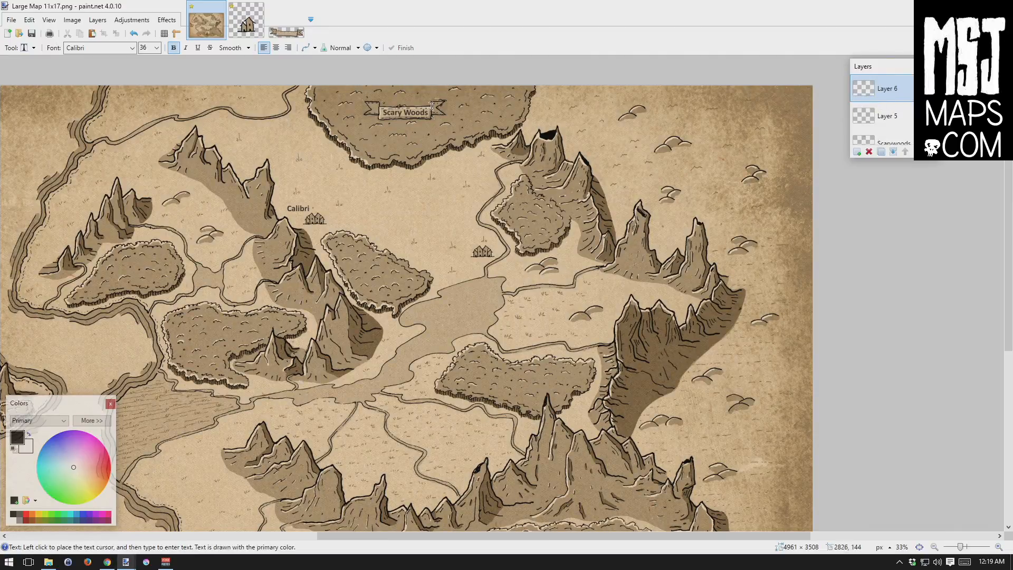
# Open Plume-5.png from the Icons folder, copy its whole image and return to the large map.
pyautogui.moveTo(296, 157); pyautogui.dragTo(500, 97)
pyautogui.moveTo(500, 229); pyautogui.dragTo(432, 218)
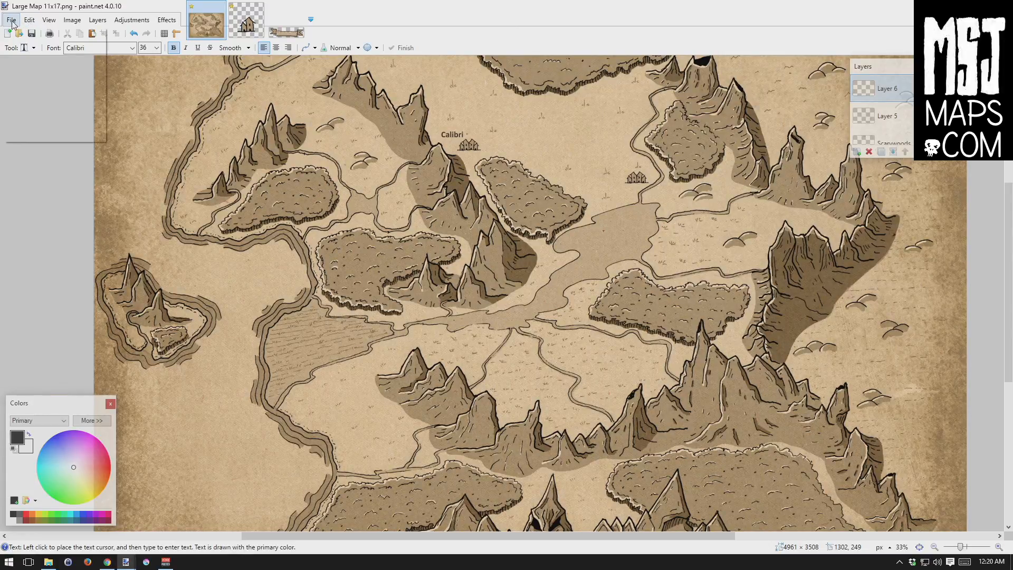
pyautogui.click(11, 24)
pyautogui.click(11, 23)
pyautogui.click(12, 23)
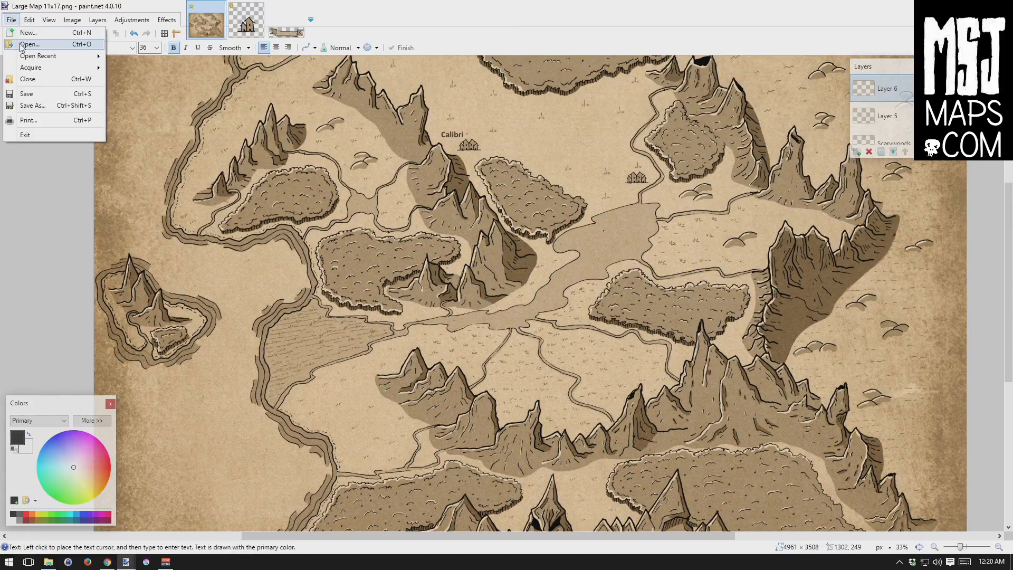
pyautogui.click(22, 45)
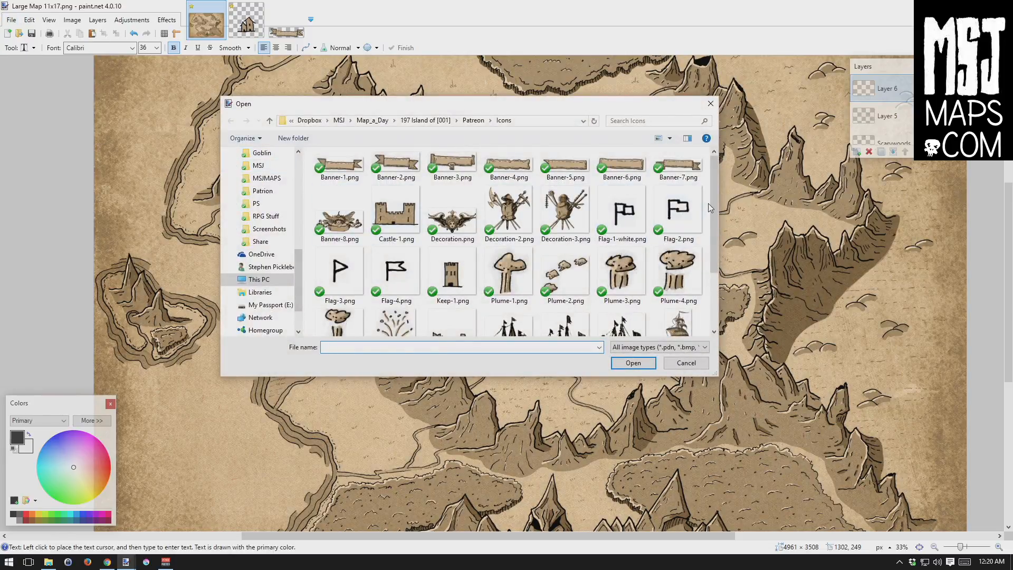
pyautogui.moveTo(714, 208); pyautogui.dragTo(720, 243)
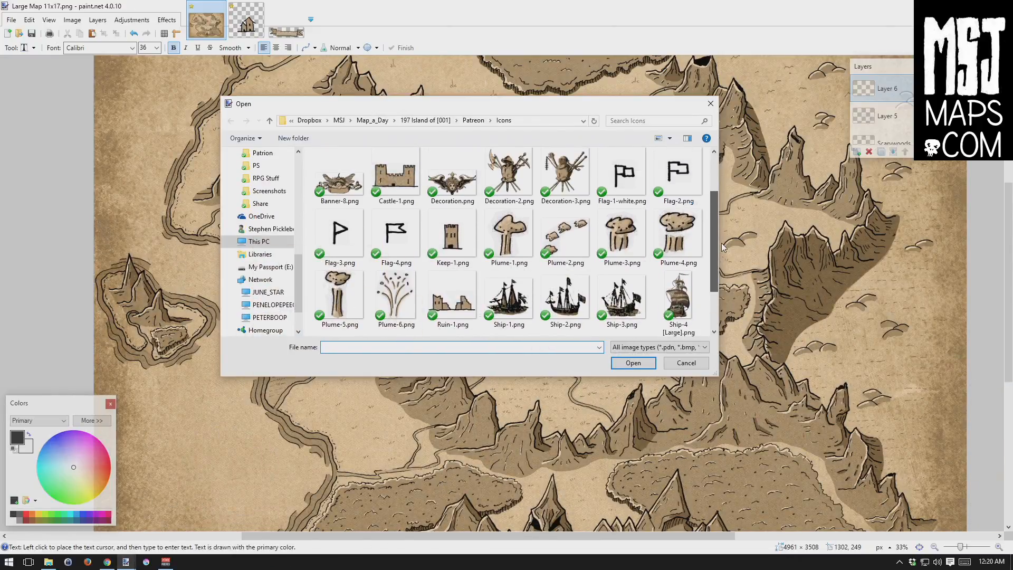
pyautogui.click(339, 295)
pyautogui.click(631, 363)
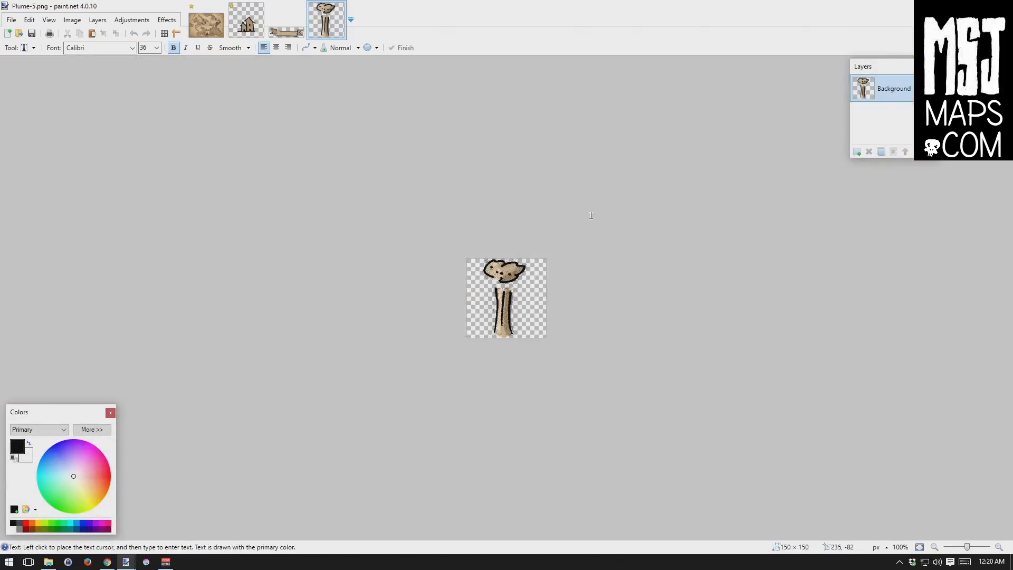
pyautogui.hotkey('ctrl', 'a')
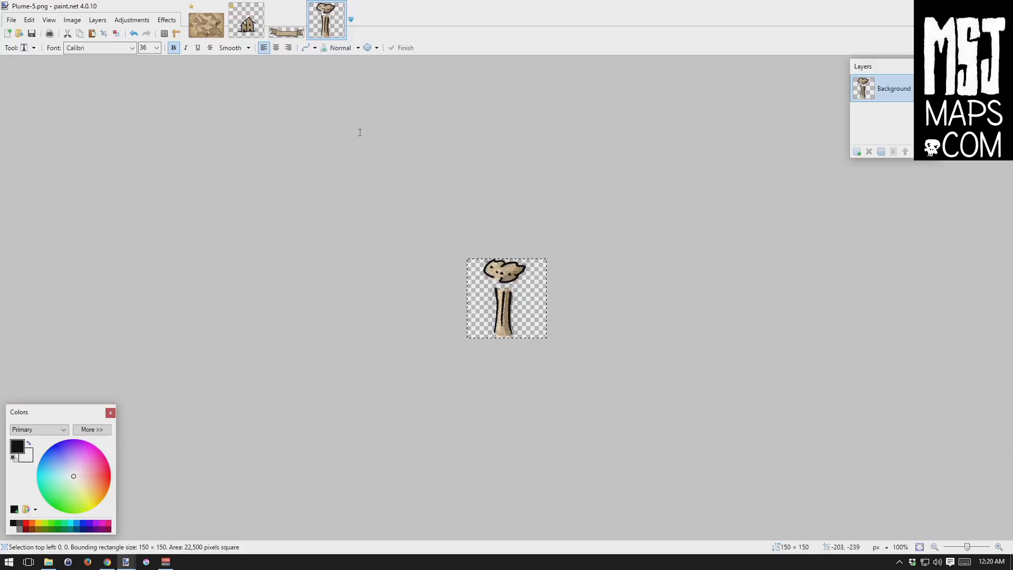
pyautogui.click(209, 29)
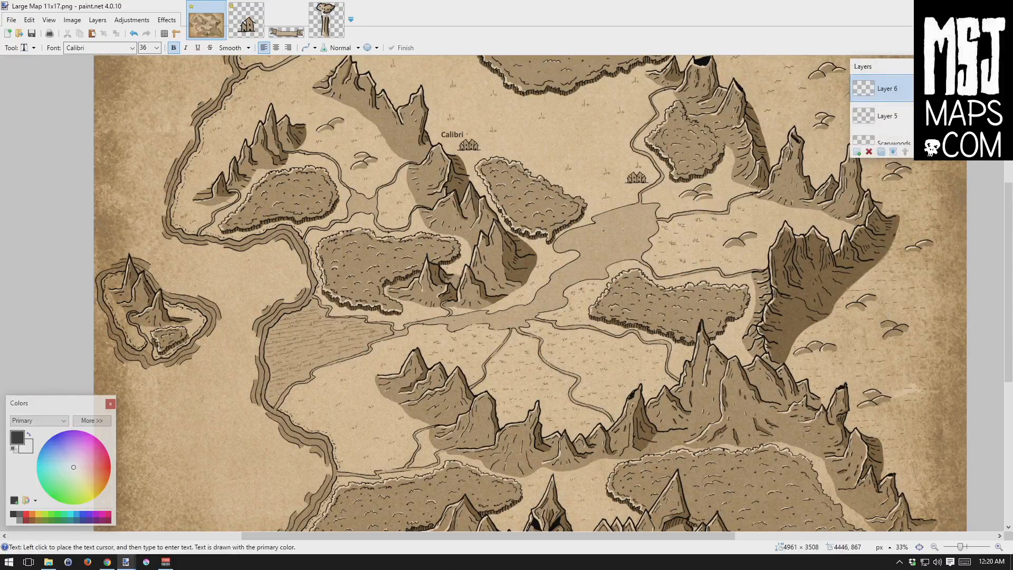
# Examine what the banner, town and label layers hold by hiding and showing them one after another.
pyautogui.click(922, 116)
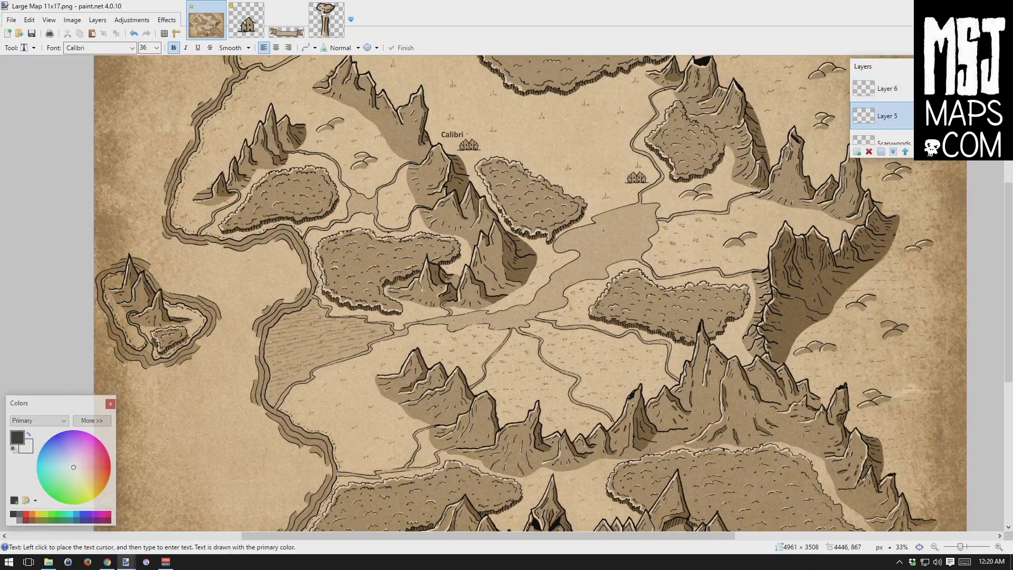
pyautogui.scroll(-1, 881, 105)
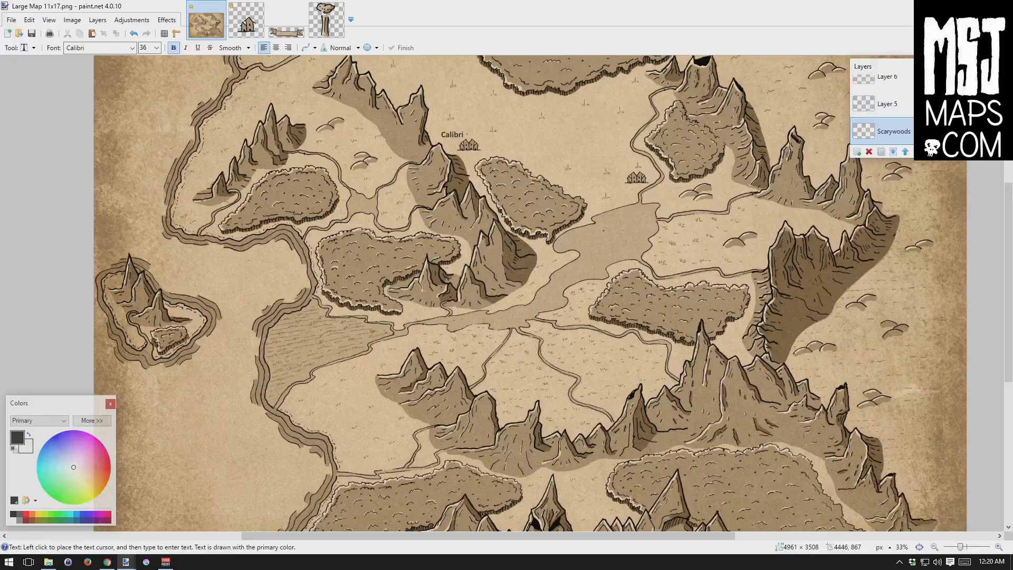
pyautogui.hotkey('alt', 'pagedown')
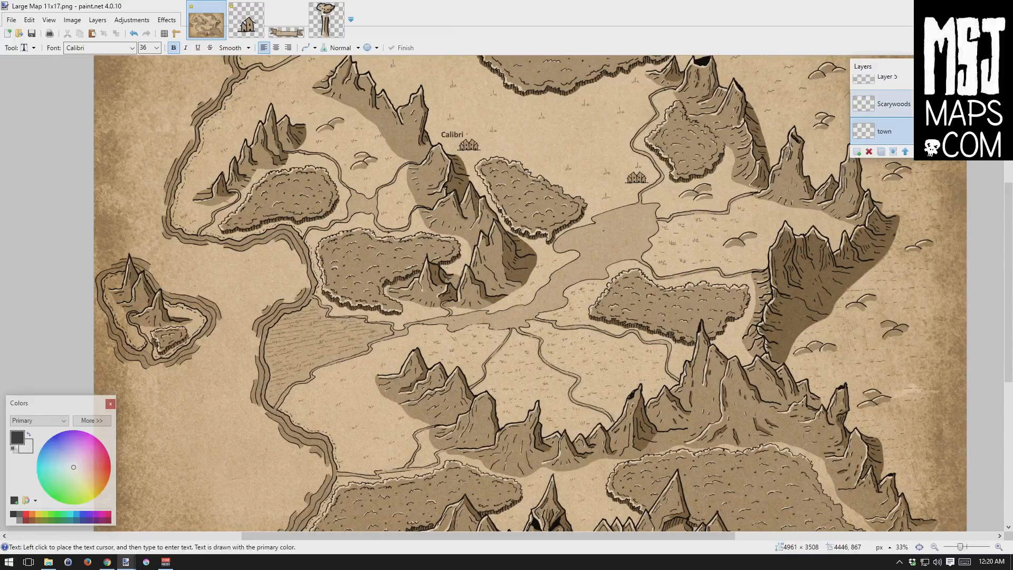
pyautogui.scroll(3, 1011, 207)
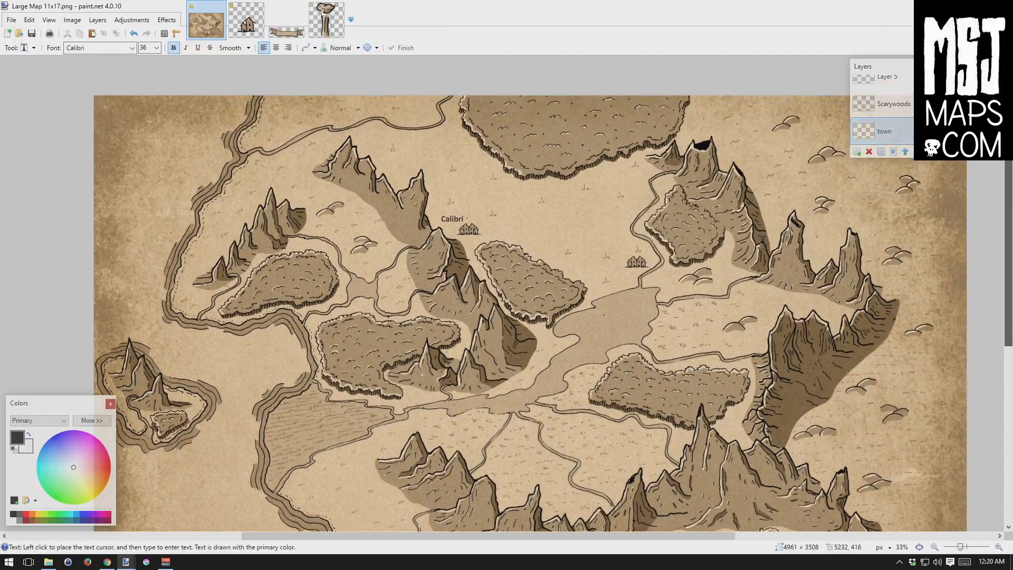
pyautogui.click(924, 104)
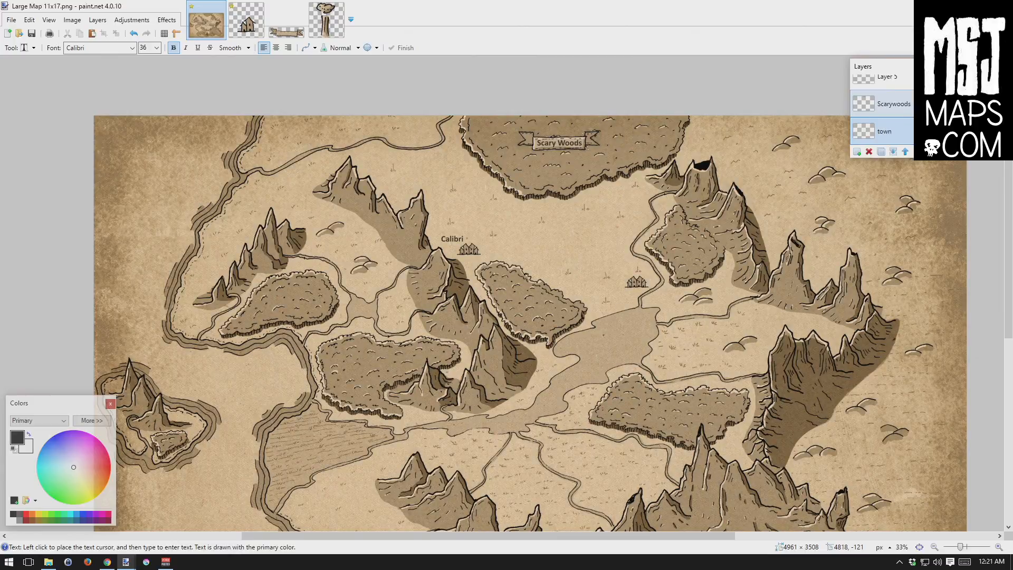
pyautogui.hotkey('ctrl', 'z')
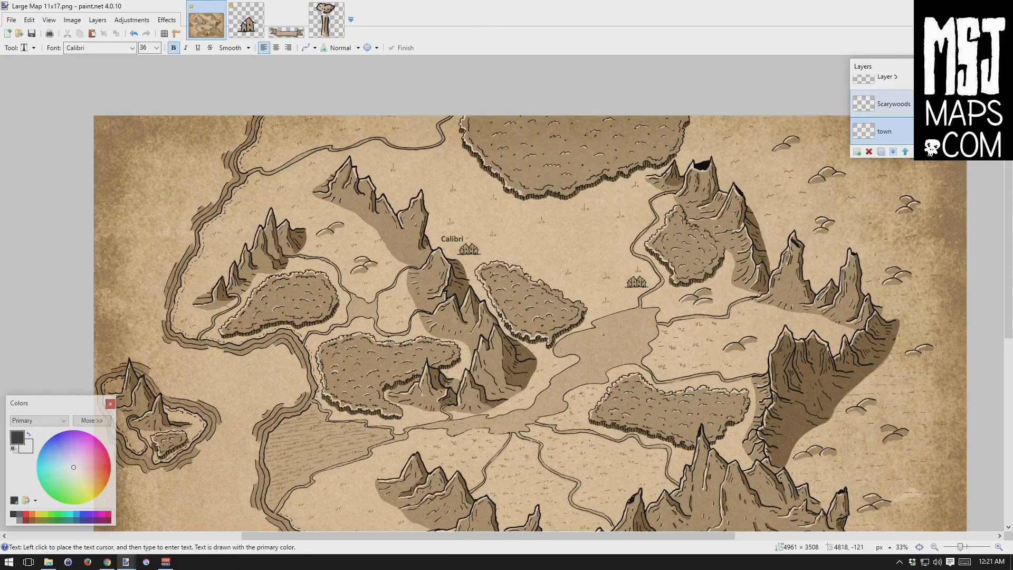
pyautogui.hotkey('ctrl', 'y')
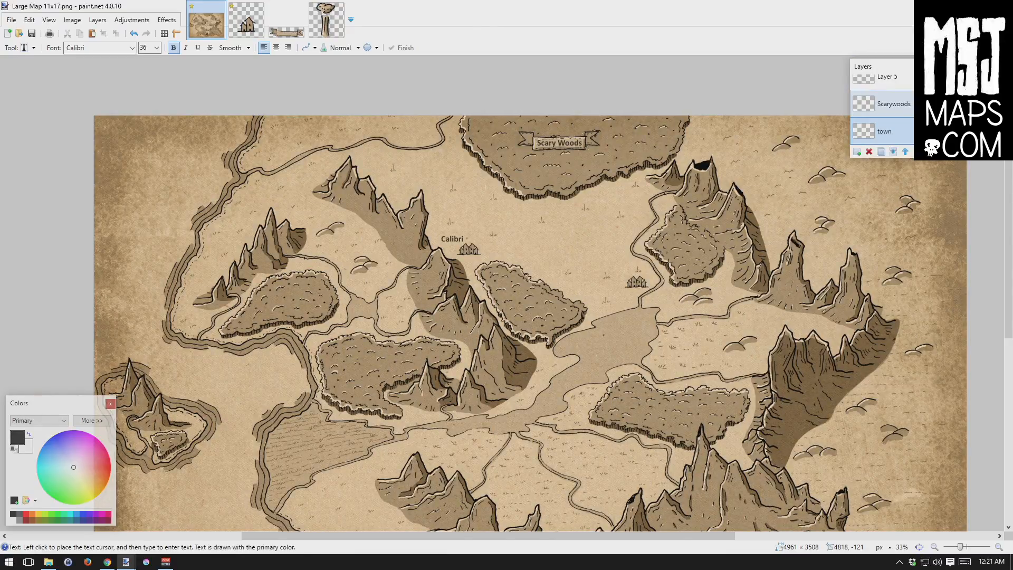
pyautogui.hotkey('ctrl', 'z')
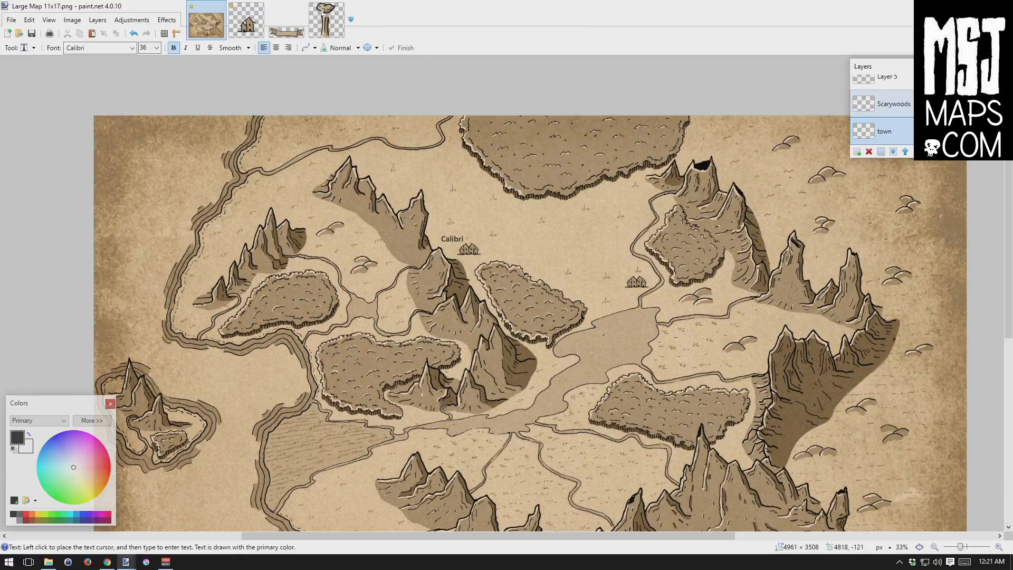
pyautogui.hotkey('ctrl', 'y')
pyautogui.hotkey('ctrl', 'z')
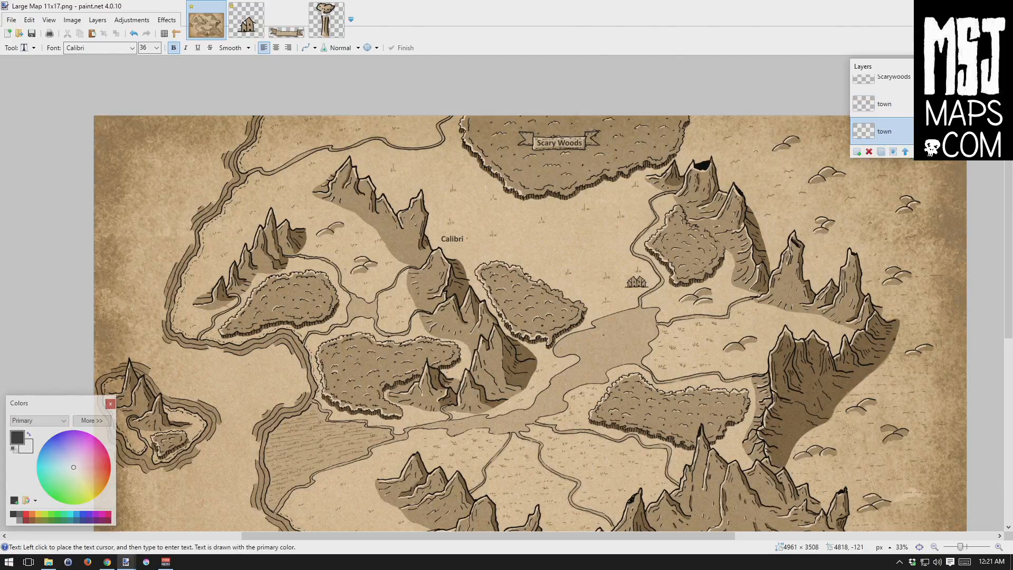
pyautogui.hotkey('ctrl', 'y')
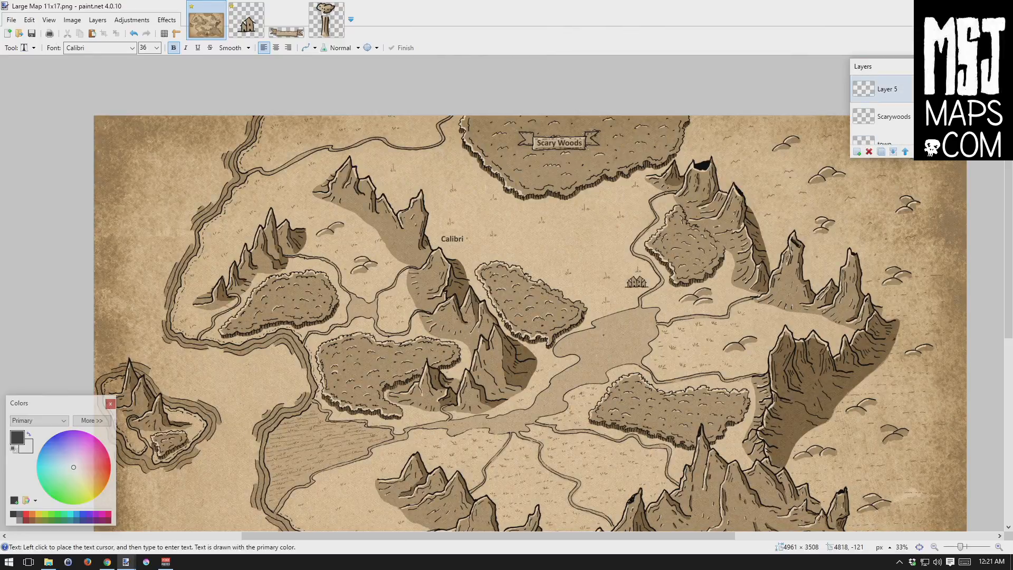
pyautogui.hotkey('ctrl', 'z')
pyautogui.hotkey('ctrl', 'y')
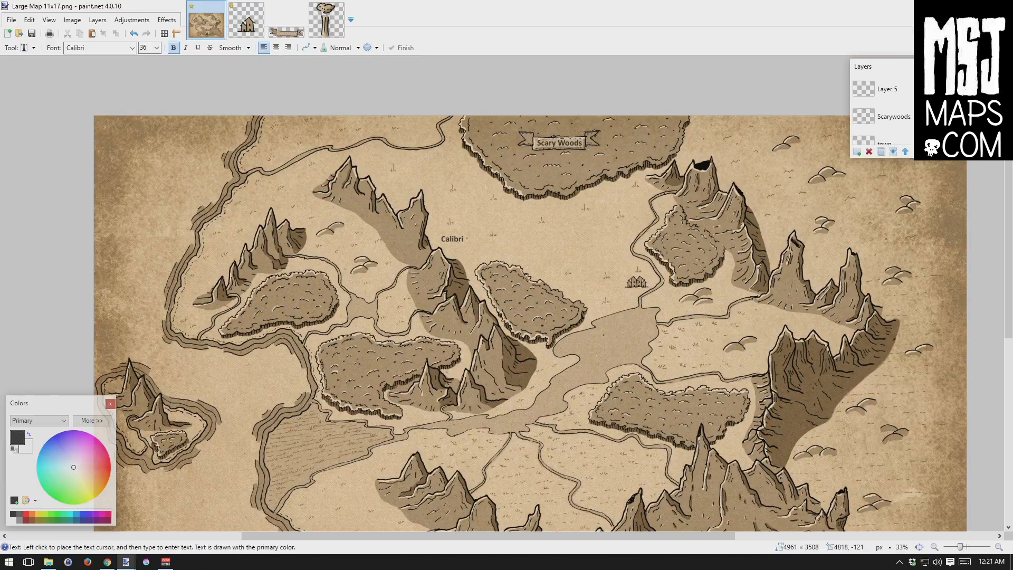
pyautogui.moveTo(932, 95); pyautogui.dragTo(932, 106)
pyautogui.click(921, 108)
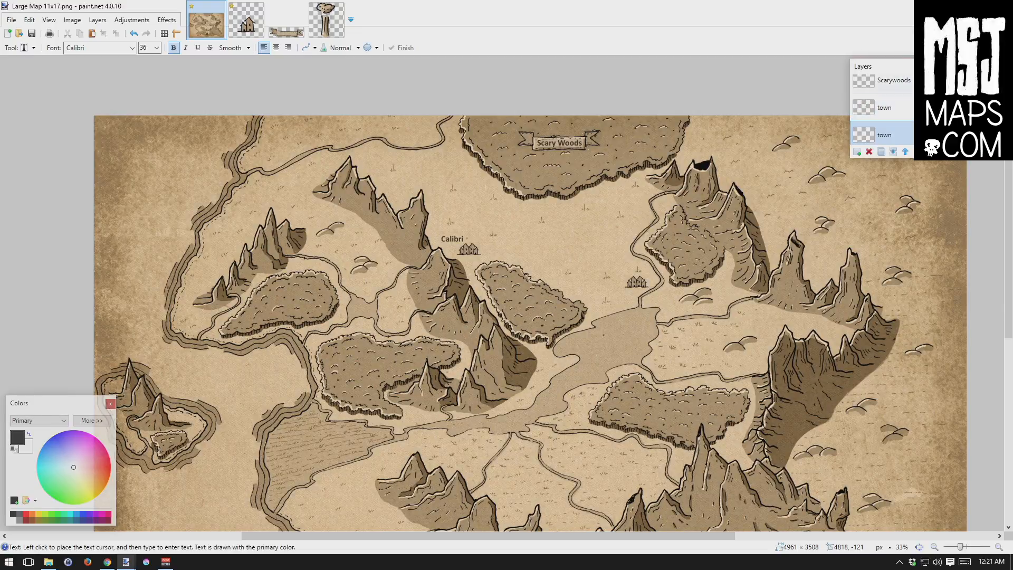
pyautogui.moveTo(932, 108); pyautogui.dragTo(932, 87)
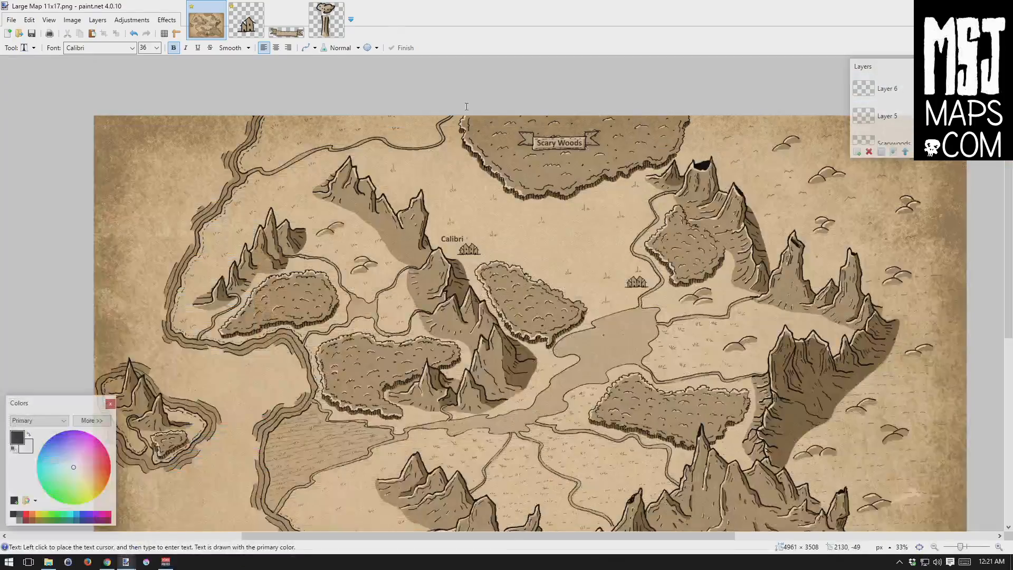
# Paste the plume on Layer 6 and place it over the pointed volcano peak in the northeastern mountains.
pyautogui.click(907, 93)
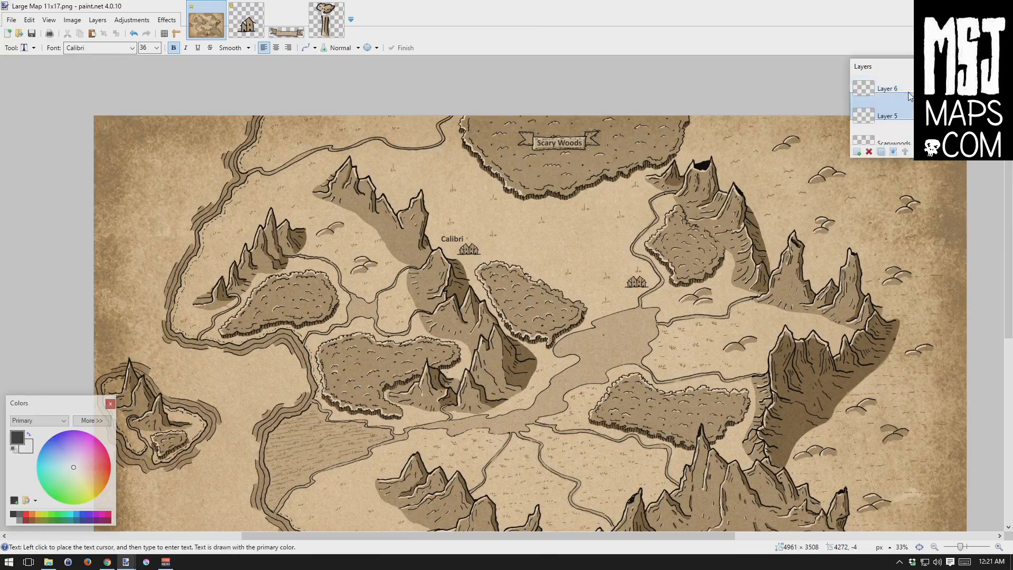
pyautogui.moveTo(578, 279); pyautogui.dragTo(308, 324)
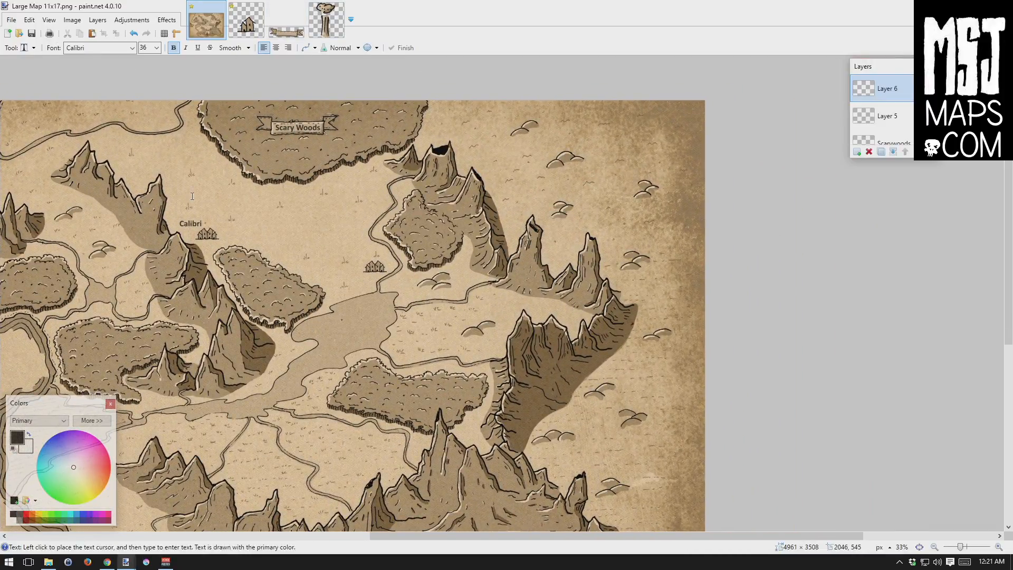
pyautogui.hotkey('ctrl', 'v')
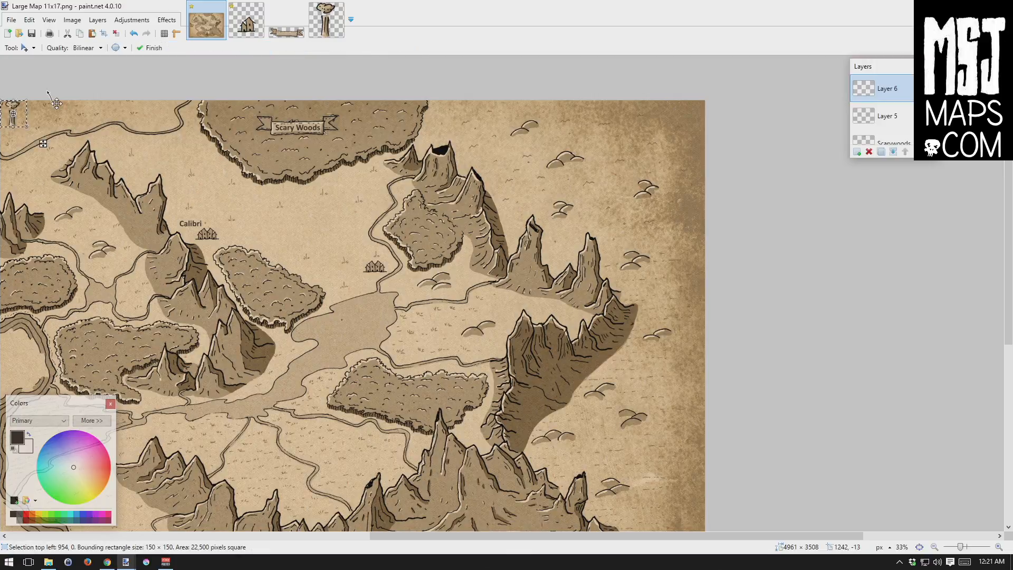
pyautogui.moveTo(43, 144); pyautogui.dragTo(566, 241)
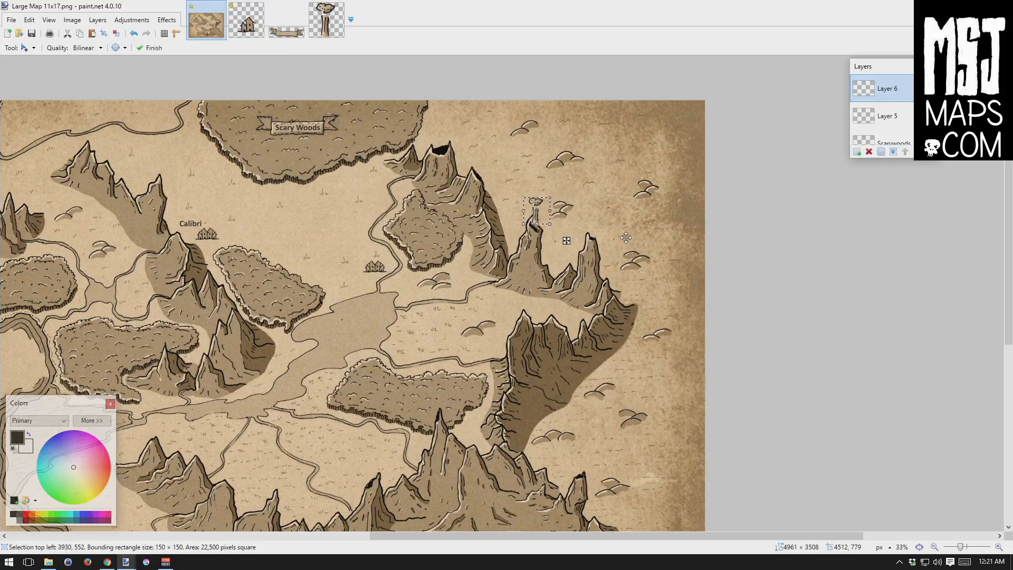
pyautogui.press('Return')
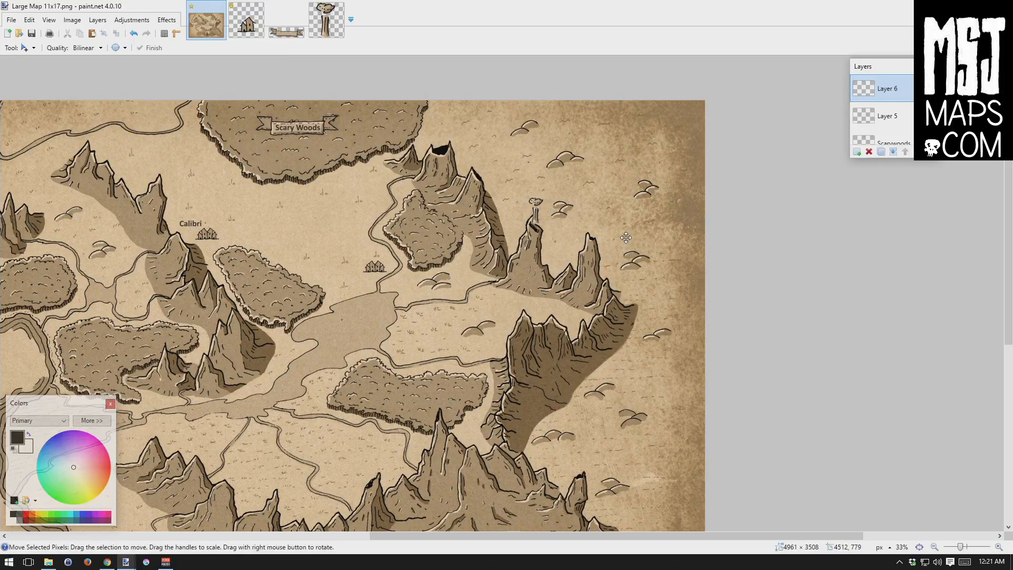
# Open Plume-2.png from the Icons folder and select its whole image.
pyautogui.click(11, 22)
pyautogui.click(29, 47)
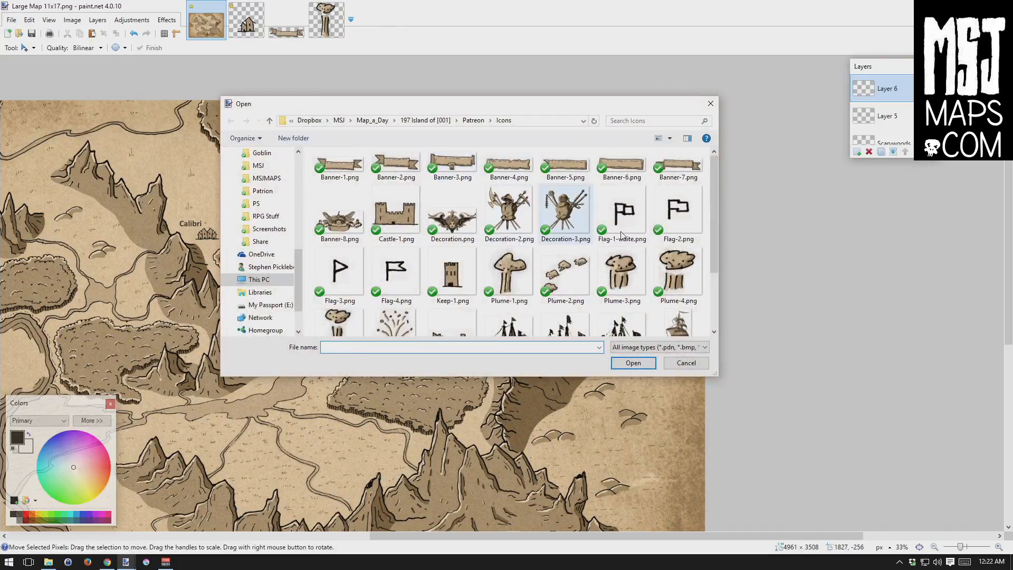
pyautogui.scroll(-1, 714, 214)
pyautogui.click(570, 239)
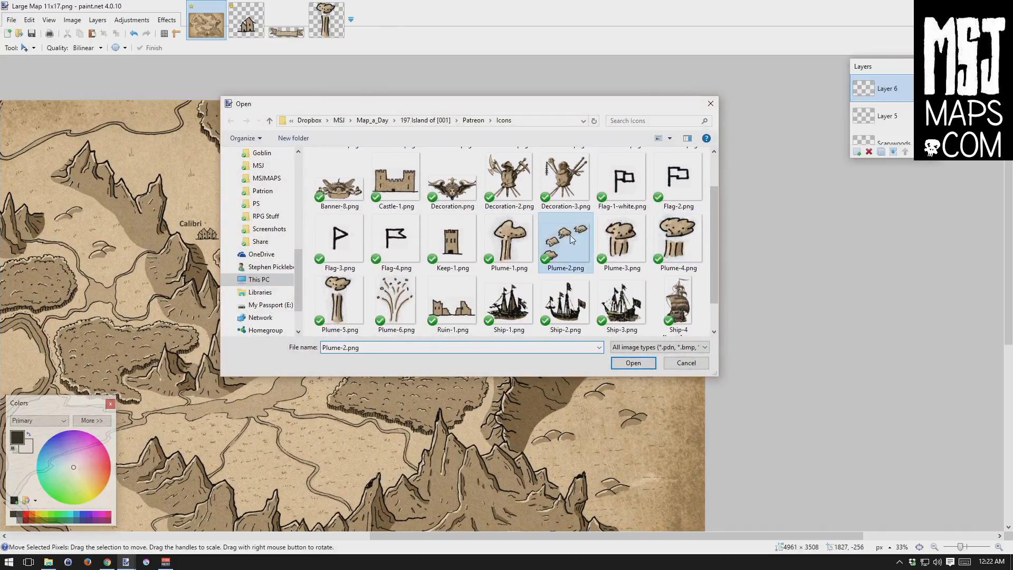
pyautogui.click(635, 363)
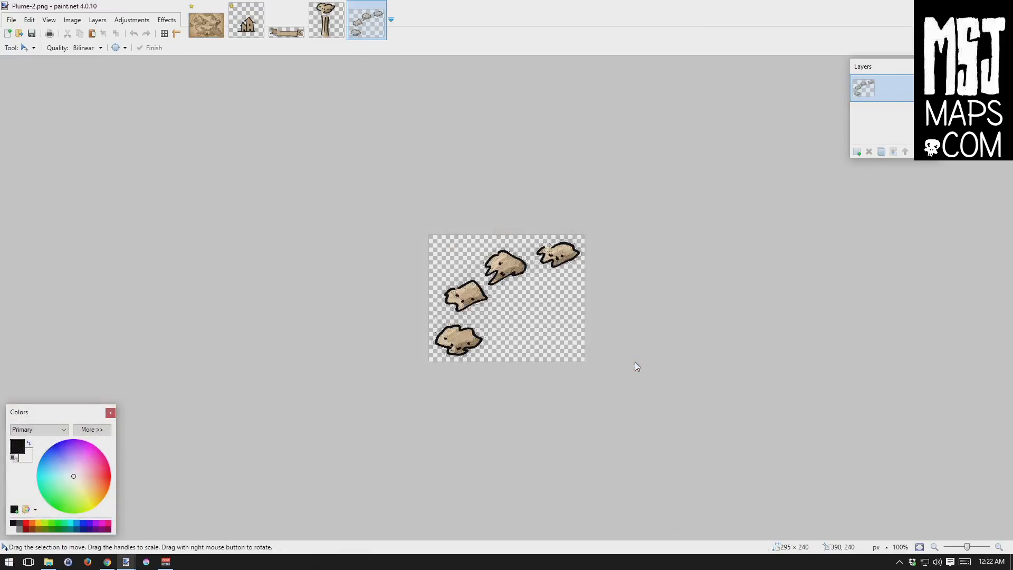
pyautogui.hotkey('ctrl', 'a')
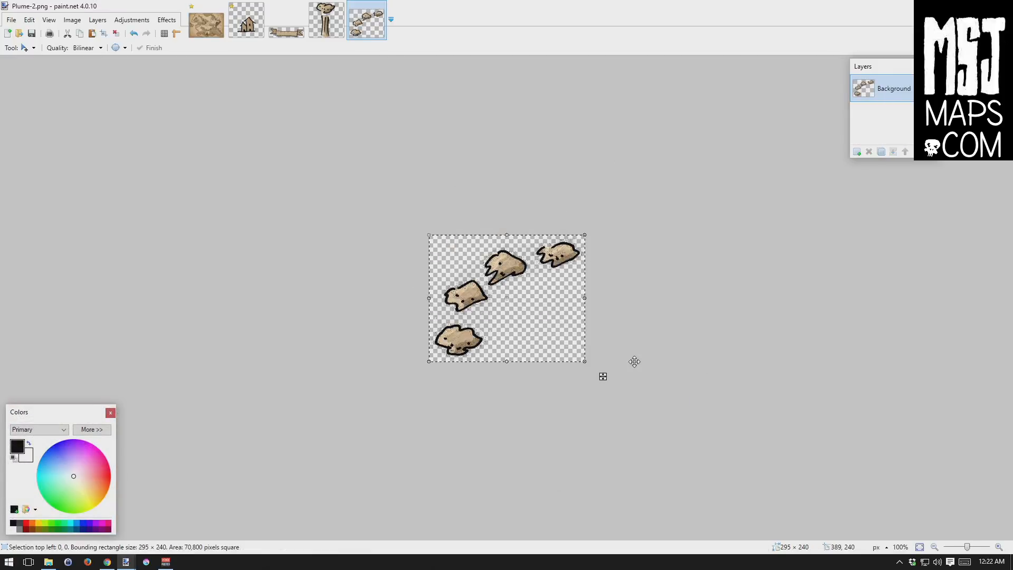
# Paste the smoke-puff plume on a new layer of the large map and place it just above the smoking northeastern peak.
pyautogui.click(201, 25)
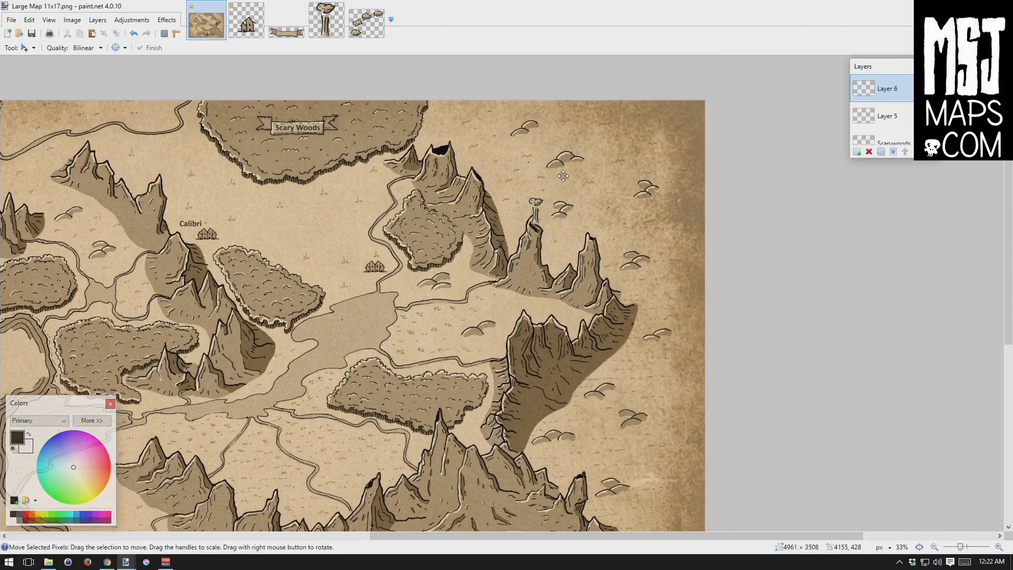
pyautogui.hotkey('ctrl', 'shift', 'n')
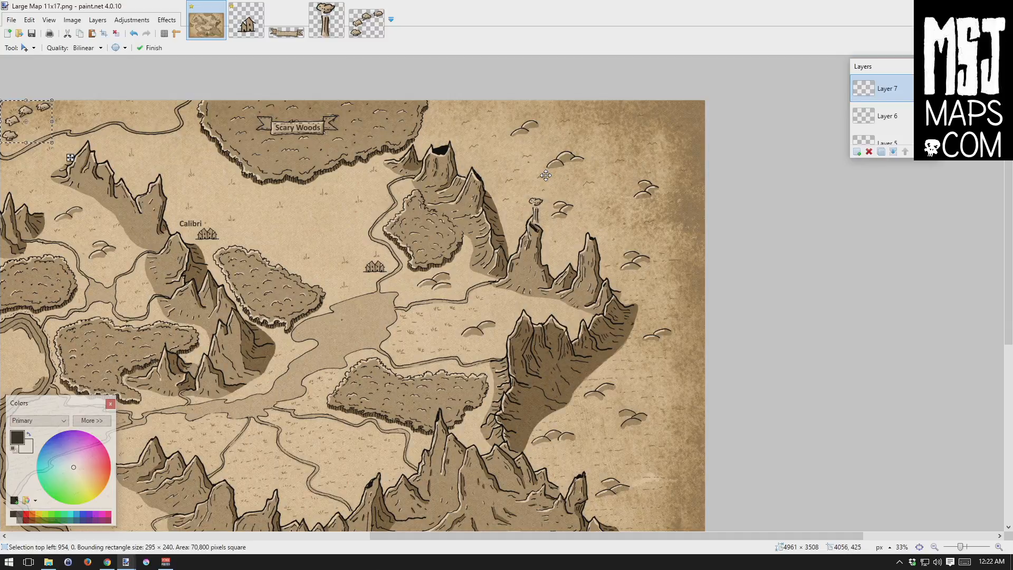
pyautogui.moveTo(70, 158); pyautogui.dragTo(598, 210)
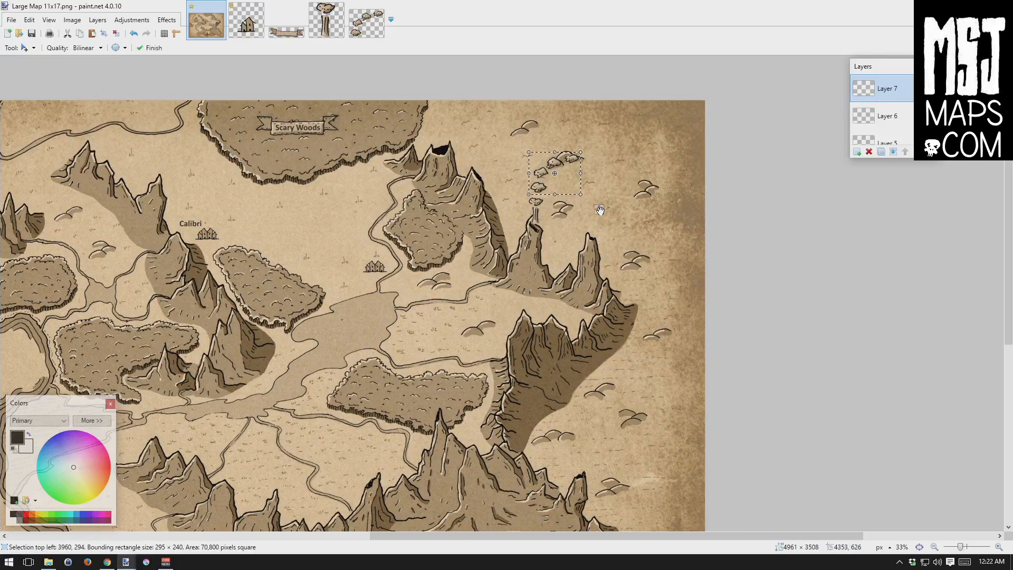
pyautogui.hotkey('ctrl', 'd')
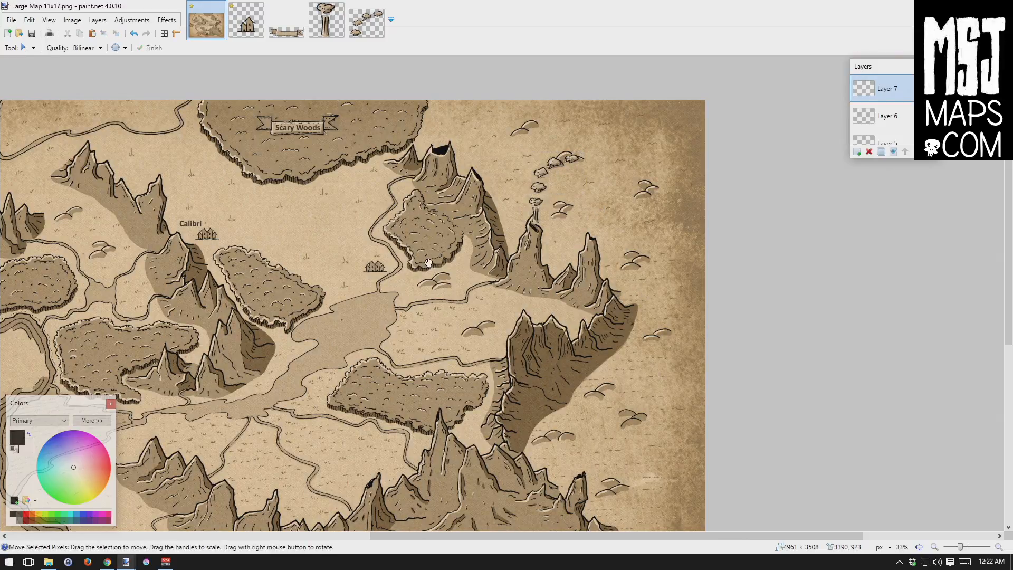
# Open Banner-3.png from the Icons folder, copy its whole image and return to the large map.
pyautogui.moveTo(429, 259); pyautogui.dragTo(297, 285)
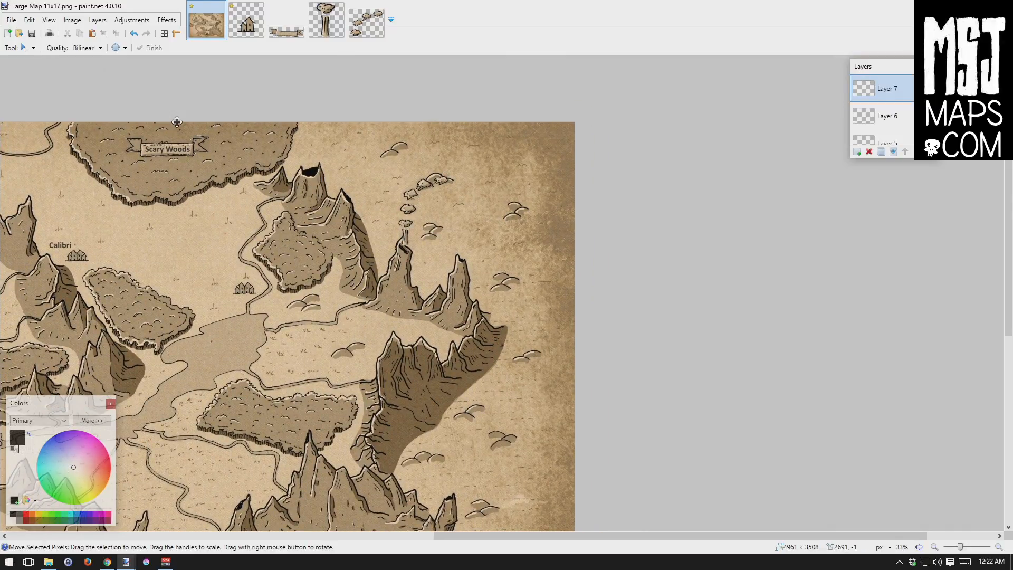
pyautogui.click(10, 19)
pyautogui.click(32, 45)
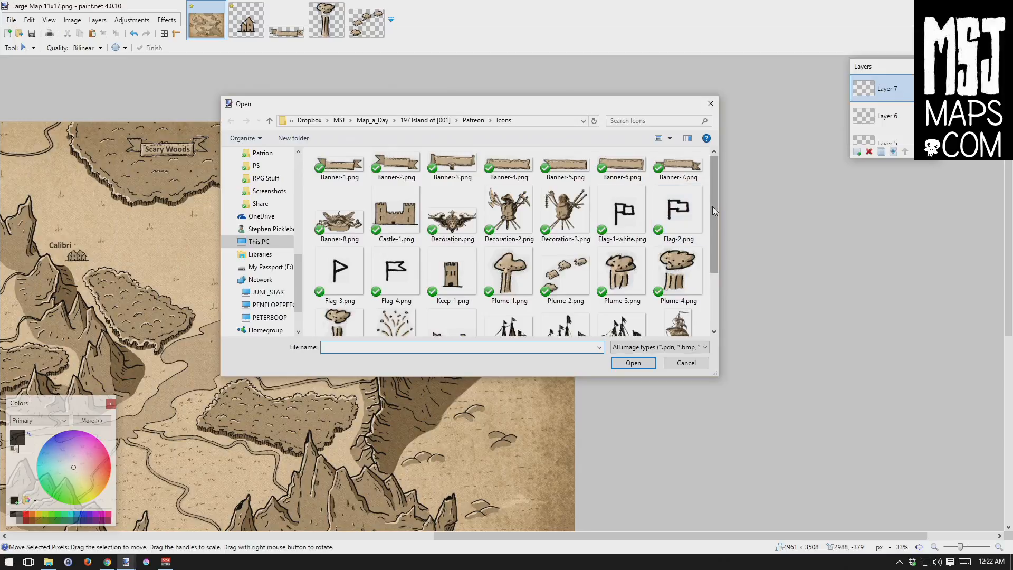
pyautogui.moveTo(712, 206); pyautogui.dragTo(710, 288)
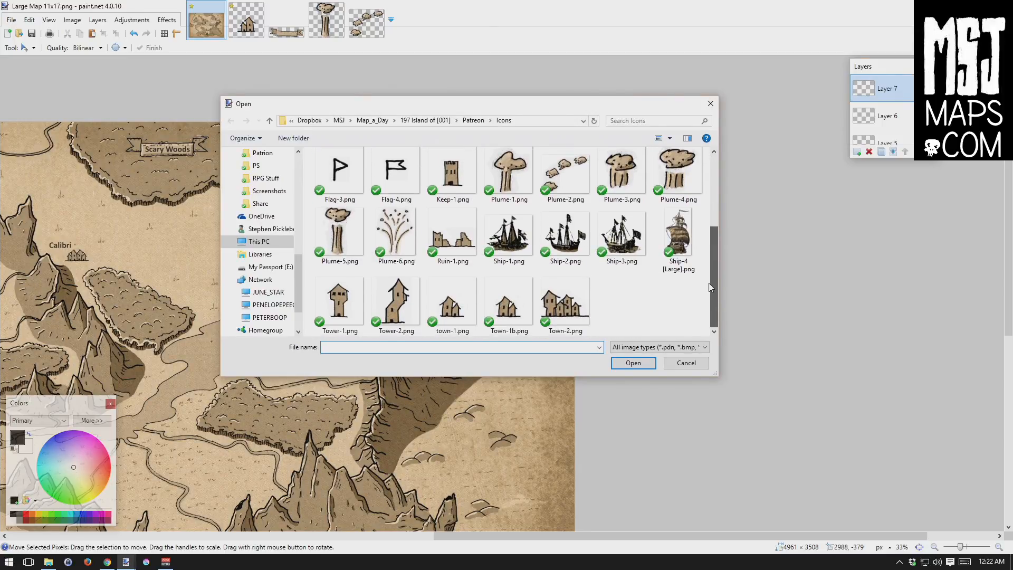
pyautogui.click(399, 239)
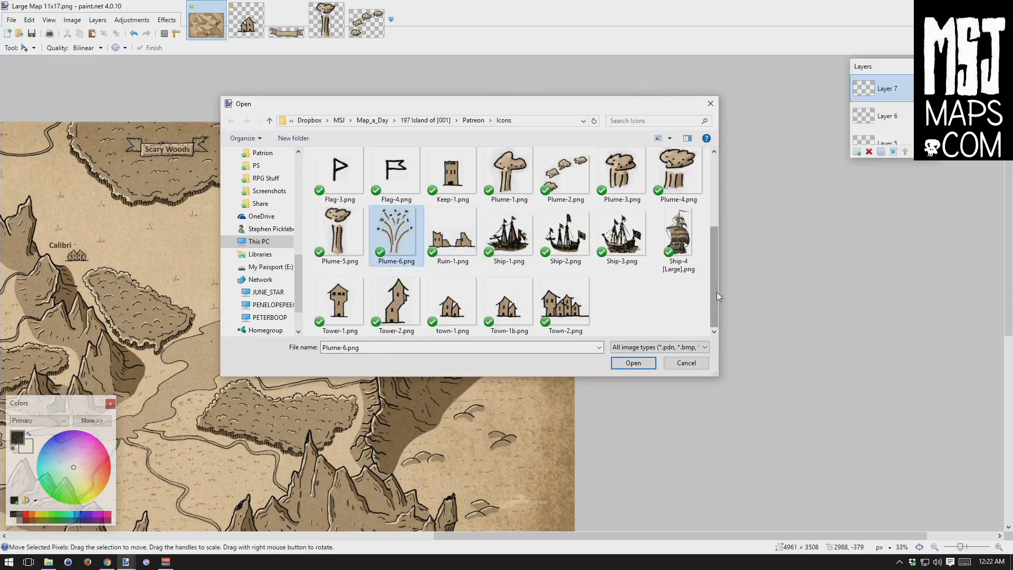
pyautogui.moveTo(714, 292); pyautogui.dragTo(644, 216)
pyautogui.click(455, 168)
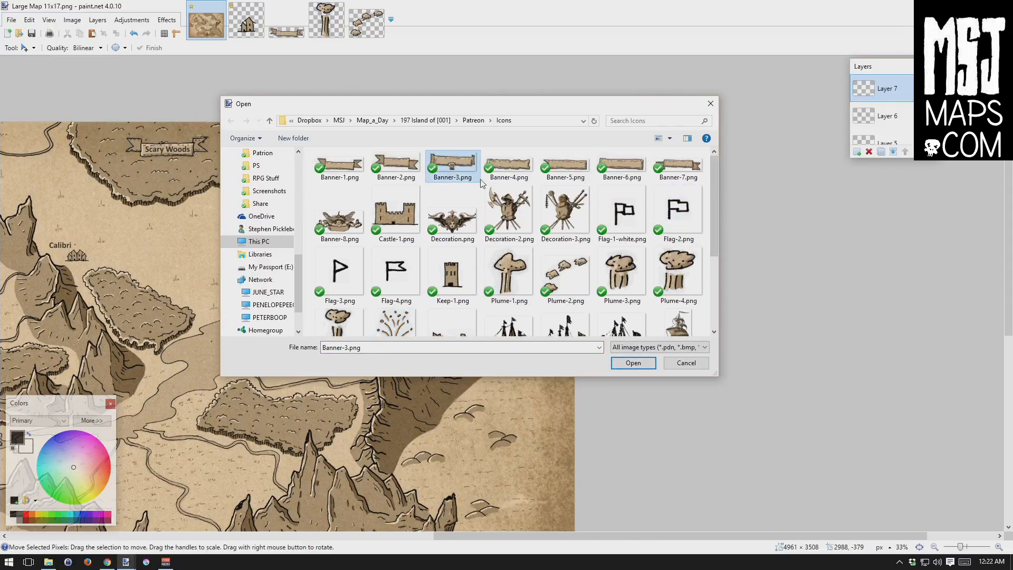
pyautogui.click(633, 363)
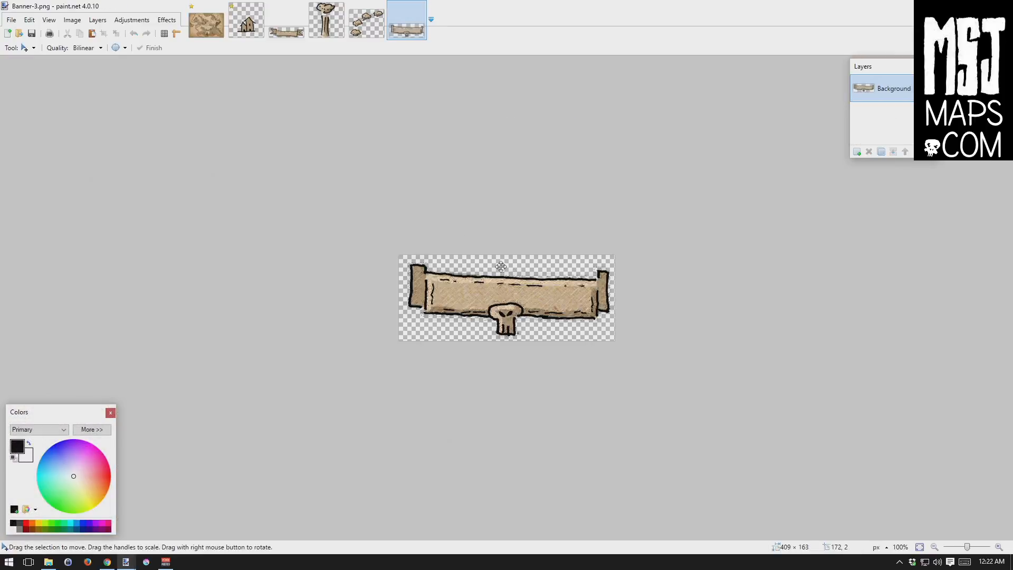
pyautogui.hotkey('ctrl', 'a')
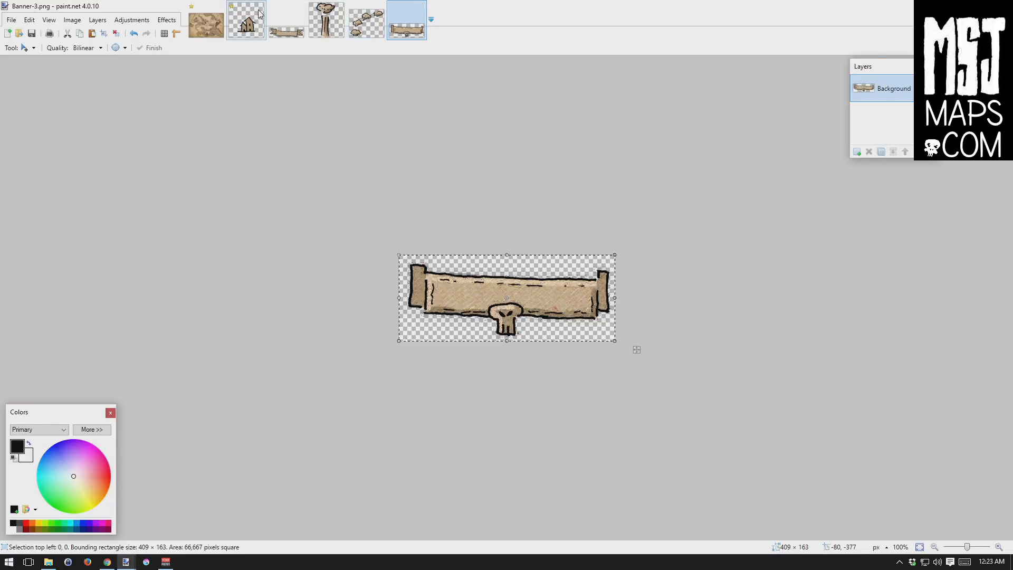
pyautogui.hotkey('ctrl', 'Tab')
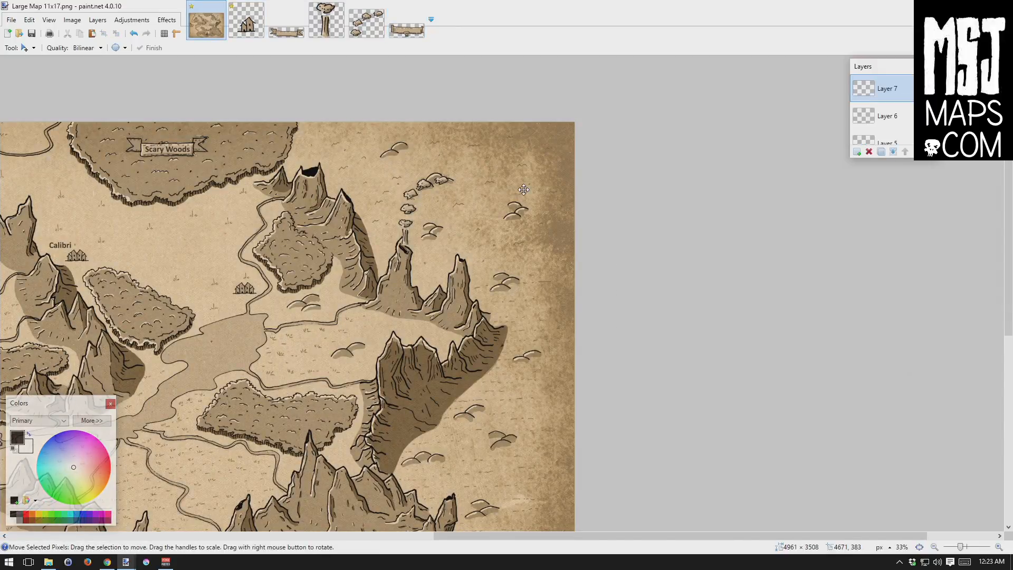
# Paste the skull banner on a new layer above Layer 7, place it near the map's northeastern corner and rotate it about 2.4°.
pyautogui.click(887, 116)
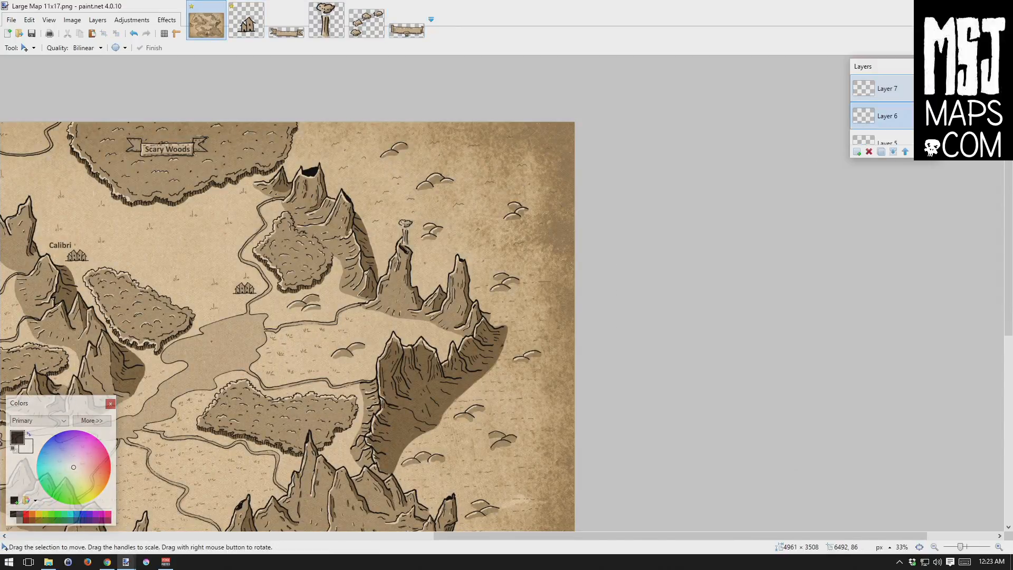
pyautogui.click(905, 100)
pyautogui.click(929, 116)
pyautogui.click(905, 94)
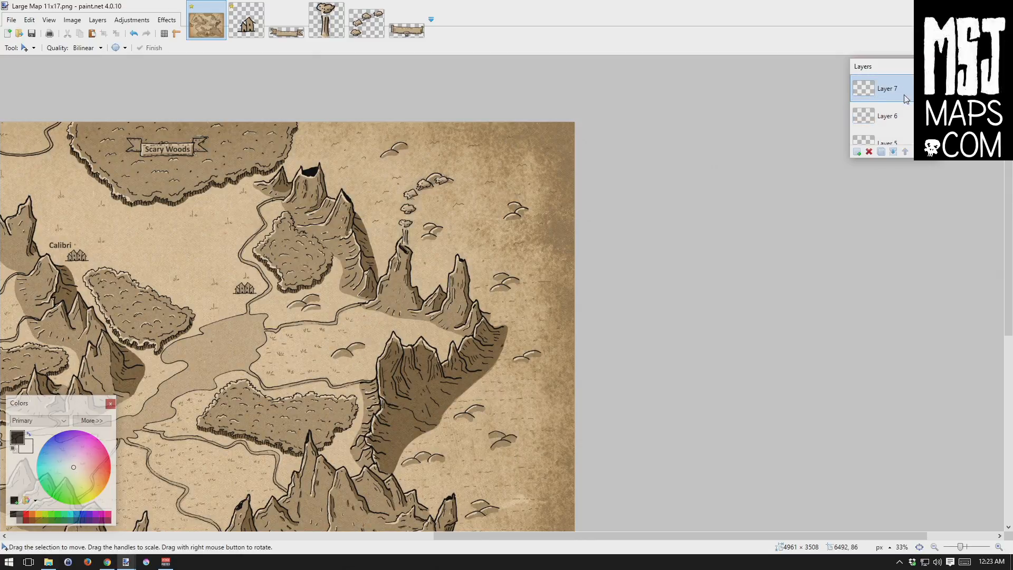
pyautogui.hotkey('ctrl', 'shift', 'n')
pyautogui.hotkey('ctrl', 'v')
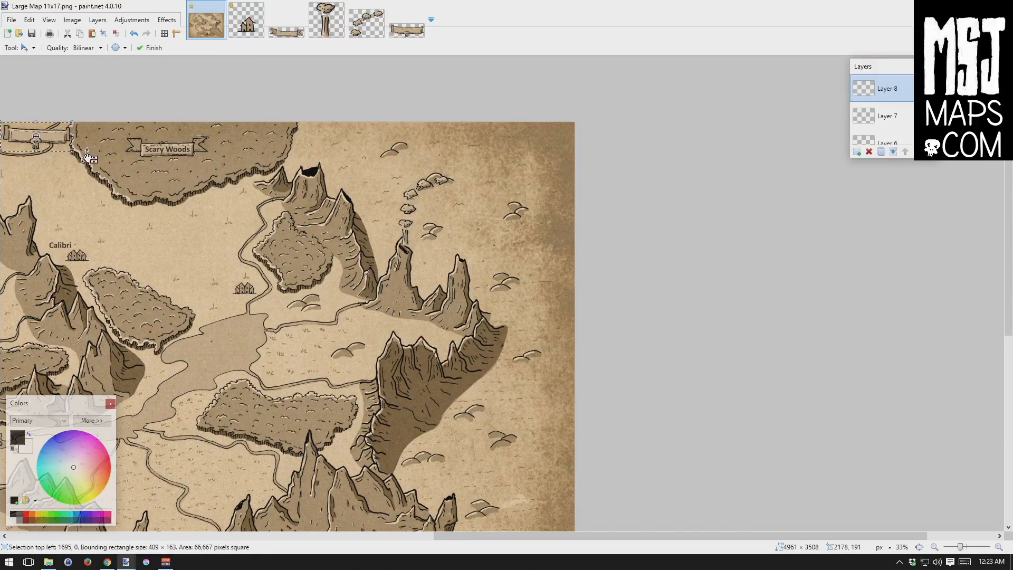
pyautogui.moveTo(93, 158); pyautogui.dragTo(563, 184)
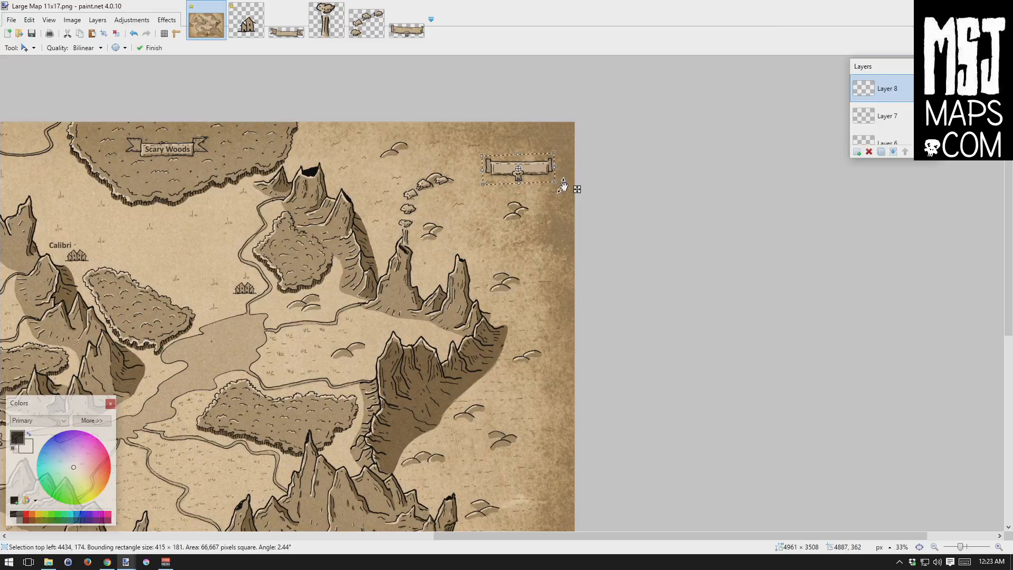
pyautogui.click(144, 49)
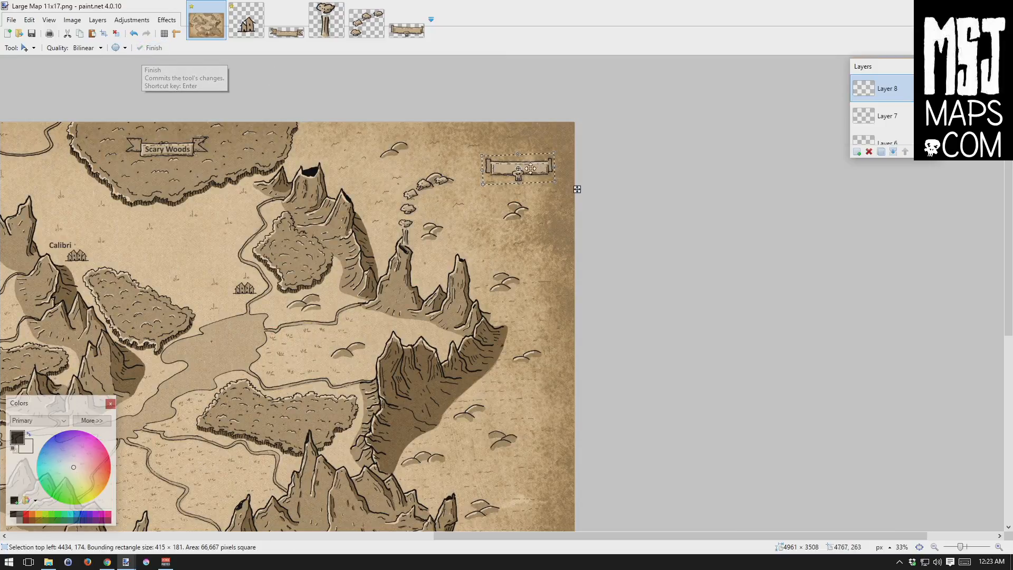
pyautogui.hotkey('ctrl', 'd')
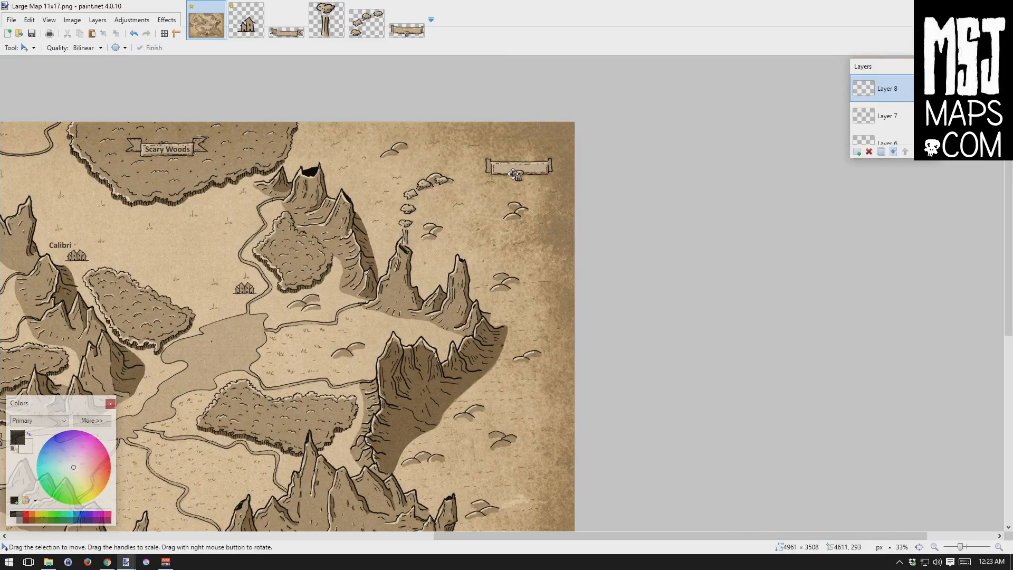
# Add a new layer with the text "Plains of Peril" and centre it on the skull banner.
pyautogui.hotkey('ctrl', 'shift', 'n')
pyautogui.click(33, 47)
pyautogui.click(23, 245)
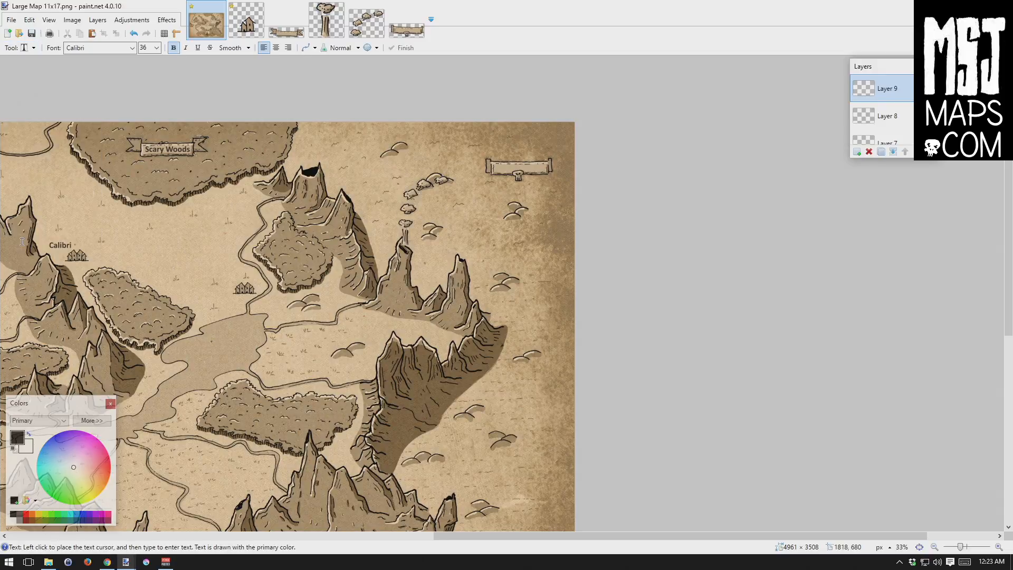
pyautogui.click(497, 168)
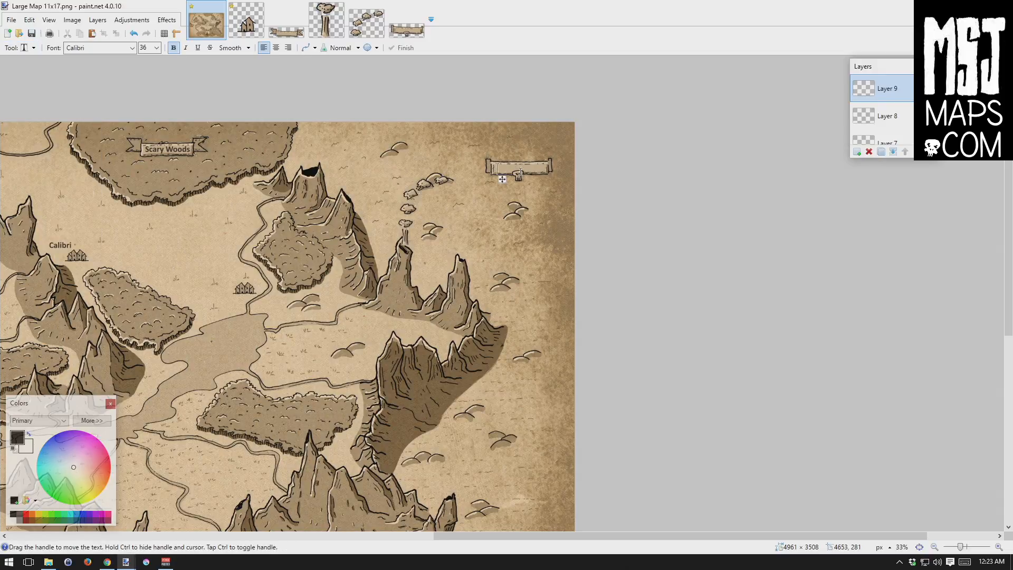
pyautogui.write('Plains of Peril')
pyautogui.moveTo(552, 182); pyautogui.dragTo(550, 181)
# Lower the opacity of the "Plains of Peril" text layer to 197.
pyautogui.doubleClick(873, 87)
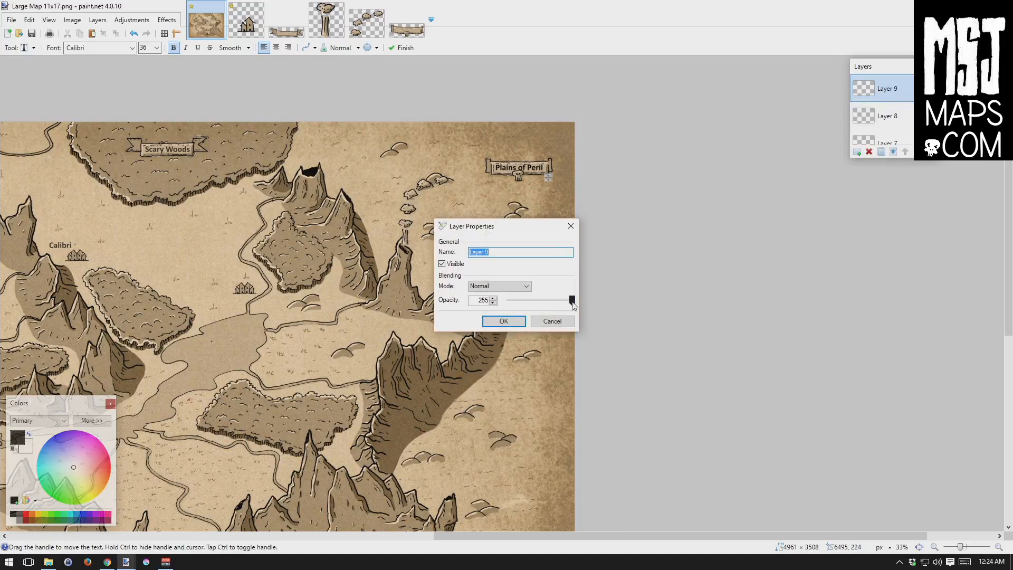
pyautogui.moveTo(571, 300); pyautogui.dragTo(556, 302)
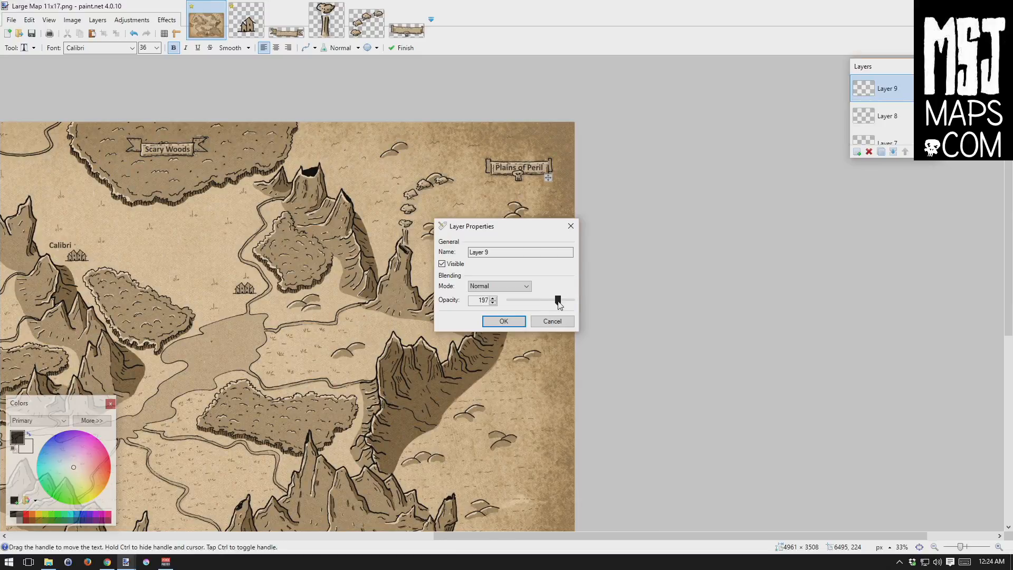
pyautogui.click(510, 322)
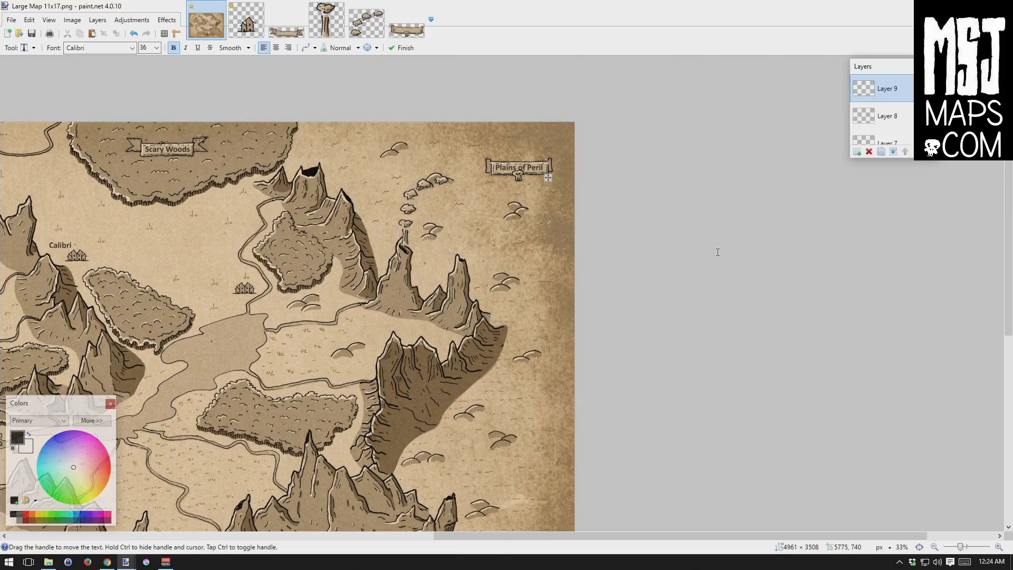
pyautogui.click(540, 275)
pyautogui.press('BackSpace')
pyautogui.press('BackSpace')
pyautogui.press('BackSpace')
pyautogui.press('BackSpace')
pyautogui.press('BackSpace')
pyautogui.press('BackSpace')
pyautogui.press('BackSpace')
pyautogui.press('BackSpace')
pyautogui.press('BackSpace')
pyautogui.press('BackSpace')
pyautogui.press('BackSpace')
pyautogui.press('BackSpace')
pyautogui.press('BackSpace')
pyautogui.press('BackSpace')
pyautogui.press('BackSpace')
# Switch to the Move Selected Pixels tool and look over the whole map, from the Calibri town to the coast, southern mountains and northeastern peaks.
pyautogui.click(34, 50)
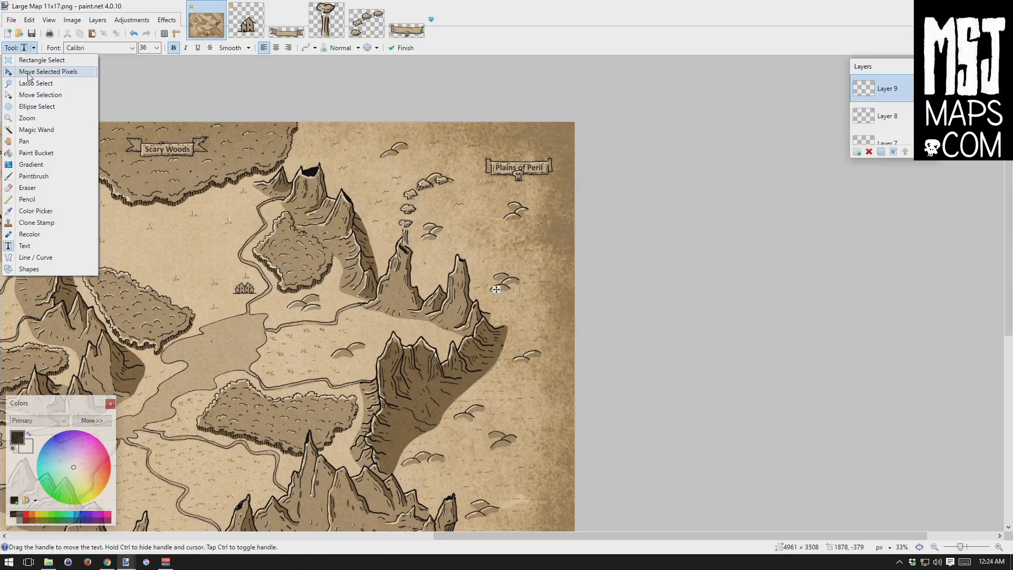
pyautogui.click(28, 74)
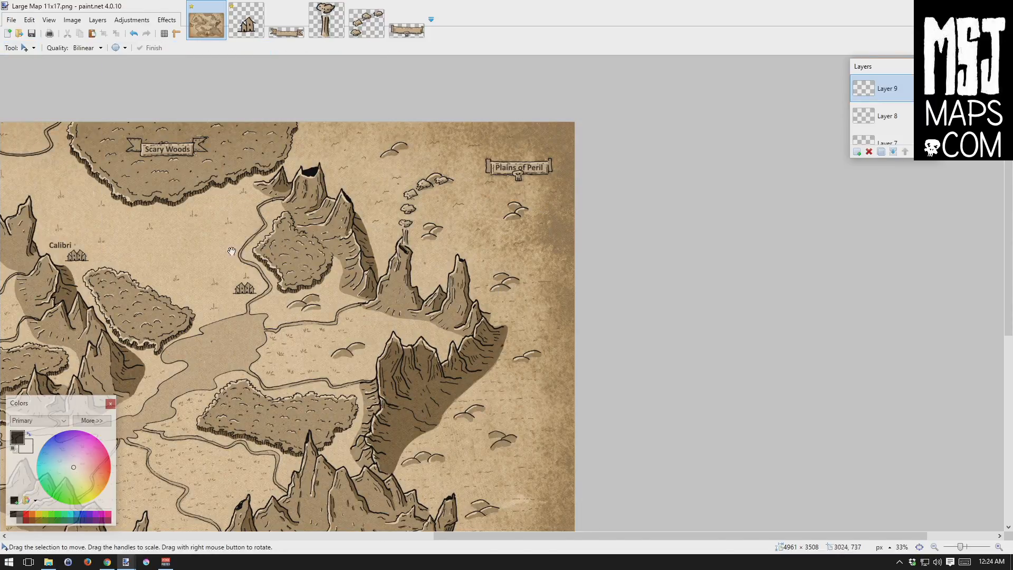
pyautogui.moveTo(189, 241); pyautogui.dragTo(417, 227)
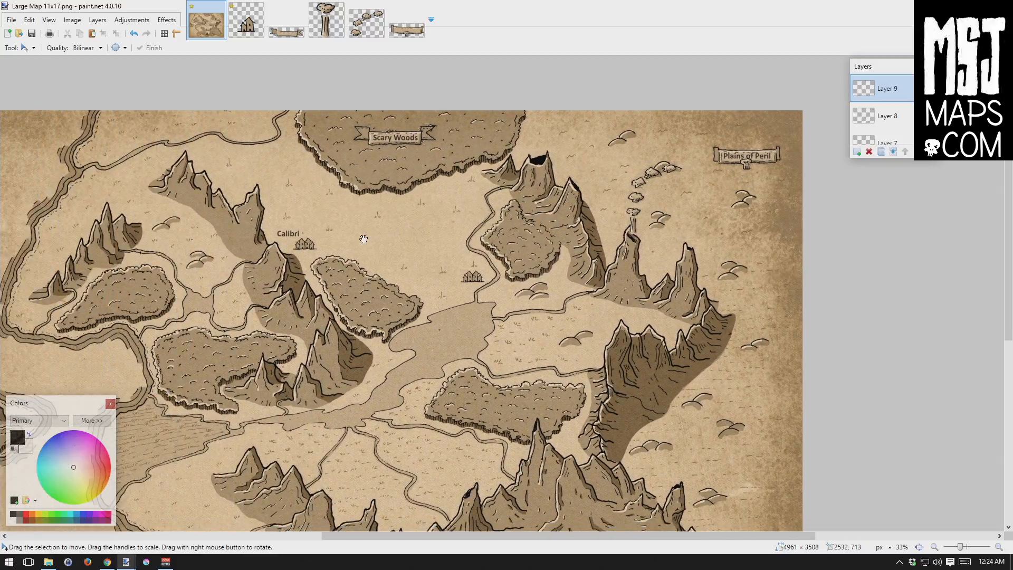
pyautogui.moveTo(317, 272); pyautogui.dragTo(496, 294)
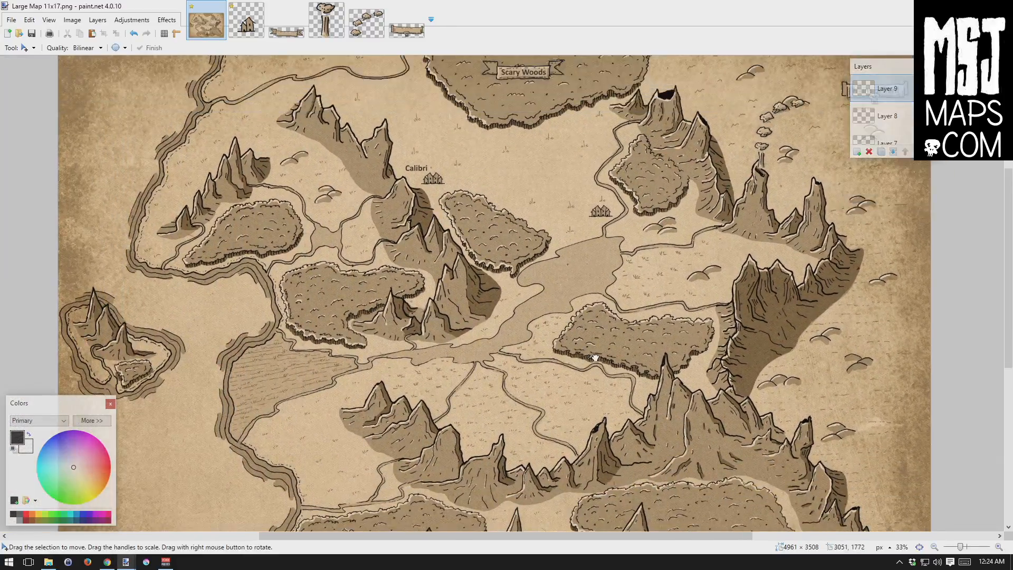
pyautogui.moveTo(595, 357); pyautogui.dragTo(410, 353)
pyautogui.moveTo(210, 183); pyautogui.dragTo(318, 210)
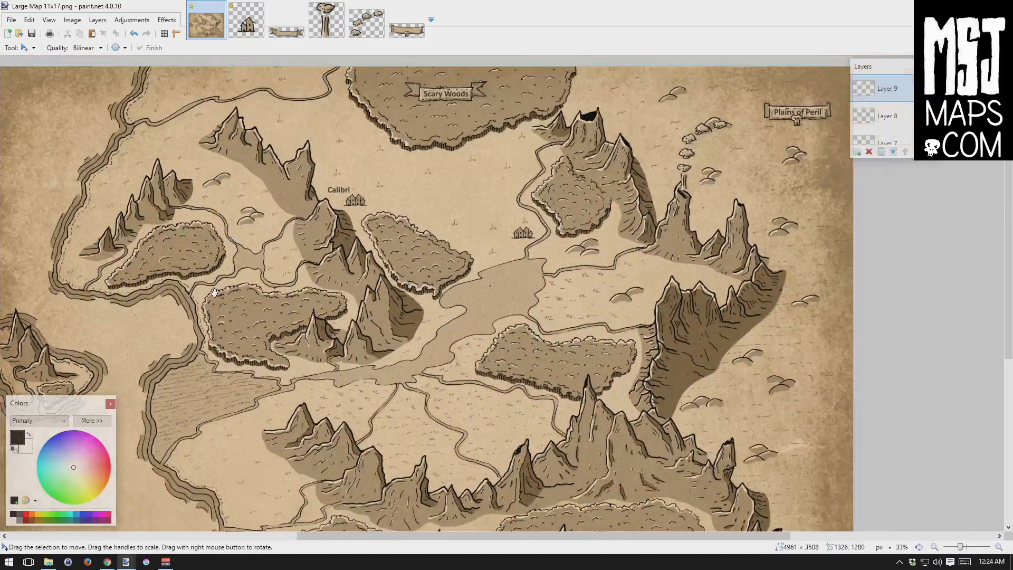
pyautogui.moveTo(214, 292); pyautogui.dragTo(363, 166)
pyautogui.moveTo(618, 306); pyautogui.dragTo(360, 323)
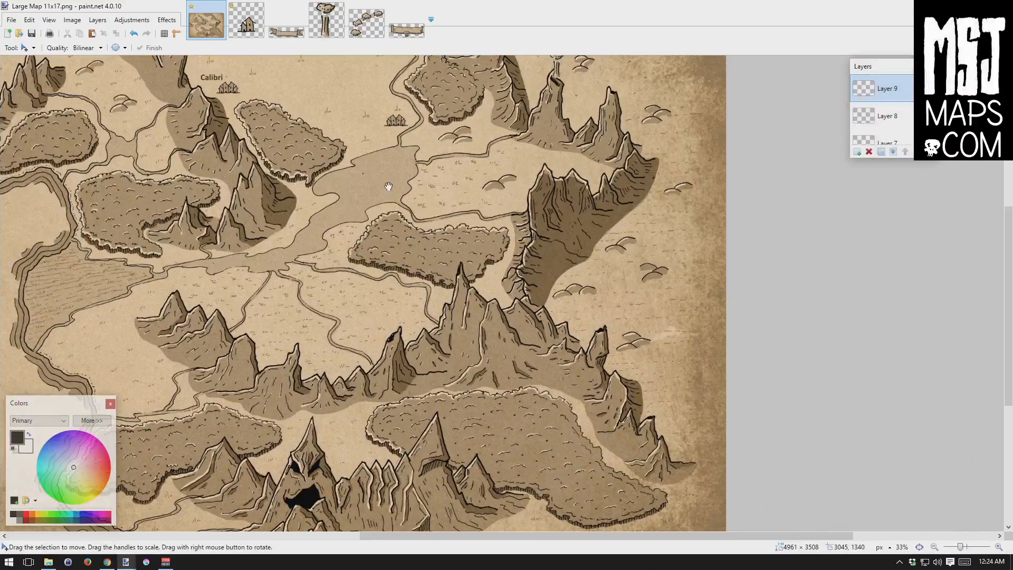
pyautogui.moveTo(388, 186); pyautogui.dragTo(573, 353)
pyautogui.moveTo(447, 386); pyautogui.dragTo(373, 246)
pyautogui.moveTo(360, 294); pyautogui.dragTo(508, 191)
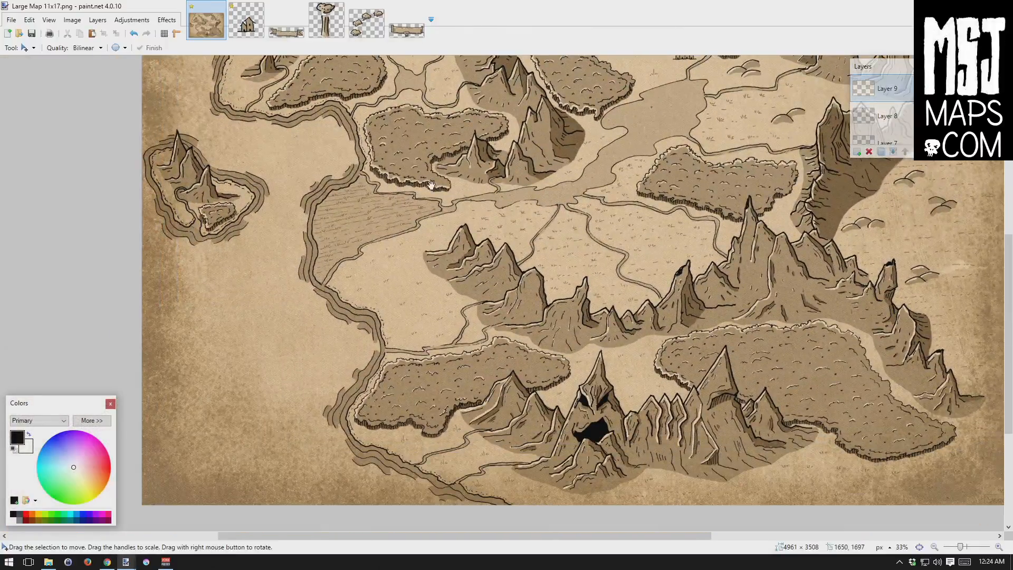
pyautogui.moveTo(274, 87); pyautogui.dragTo(378, 255)
pyautogui.moveTo(469, 352); pyautogui.dragTo(484, 237)
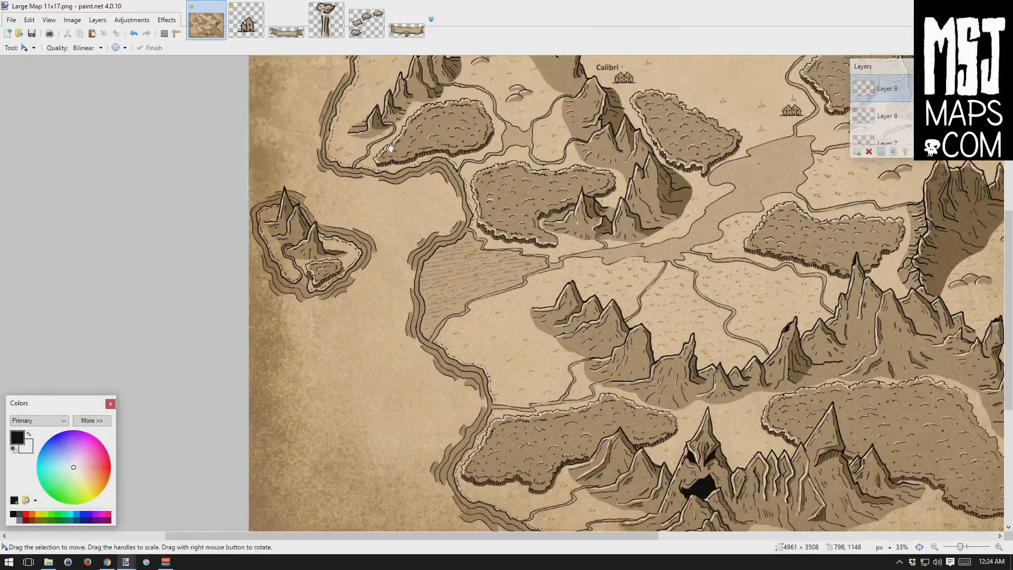
pyautogui.moveTo(612, 301); pyautogui.dragTo(345, 363)
pyautogui.moveTo(527, 184); pyautogui.dragTo(324, 289)
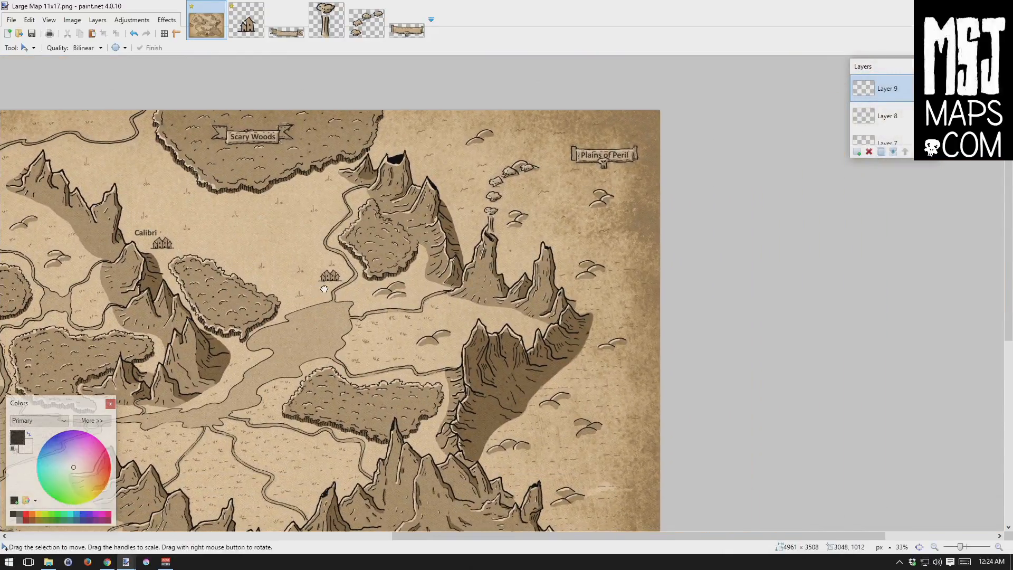
pyautogui.moveTo(497, 266); pyautogui.dragTo(483, 274)
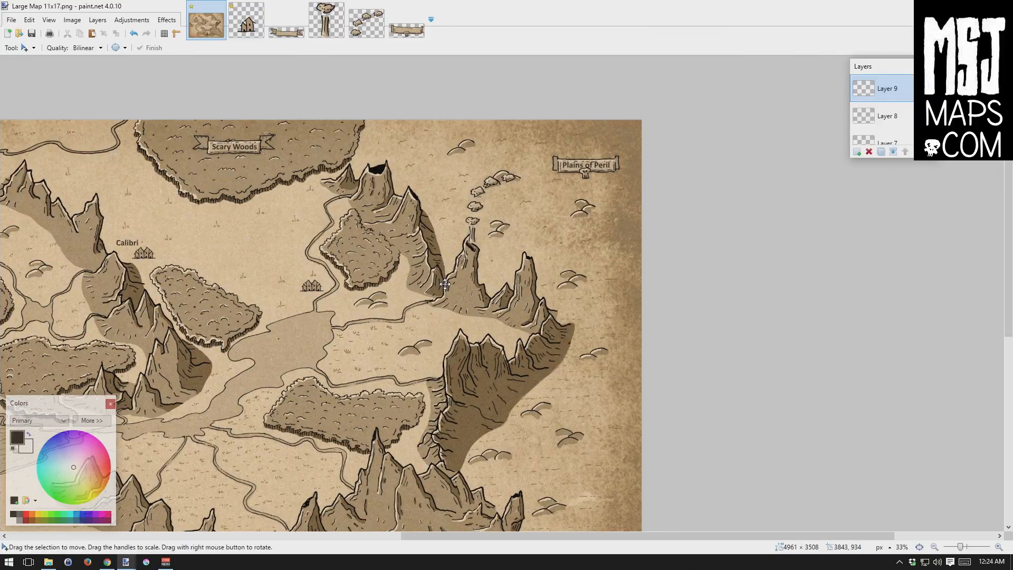
# Select a rectangle of about 1883 × 1269 px around the northeastern mountains and Plains of Peril, and copy it merged from all layers.
pyautogui.scroll(1, 444, 284)
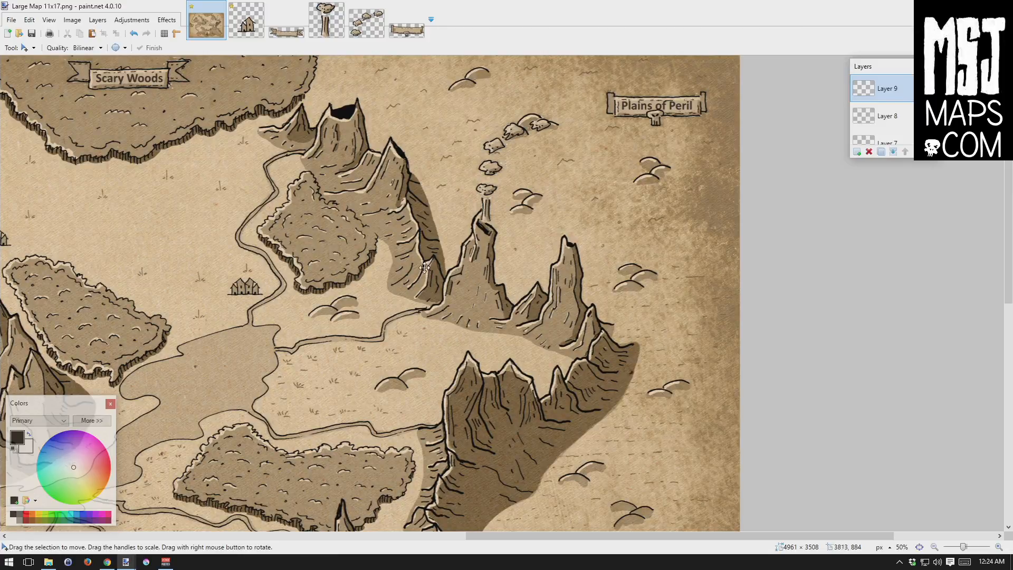
pyautogui.click(33, 52)
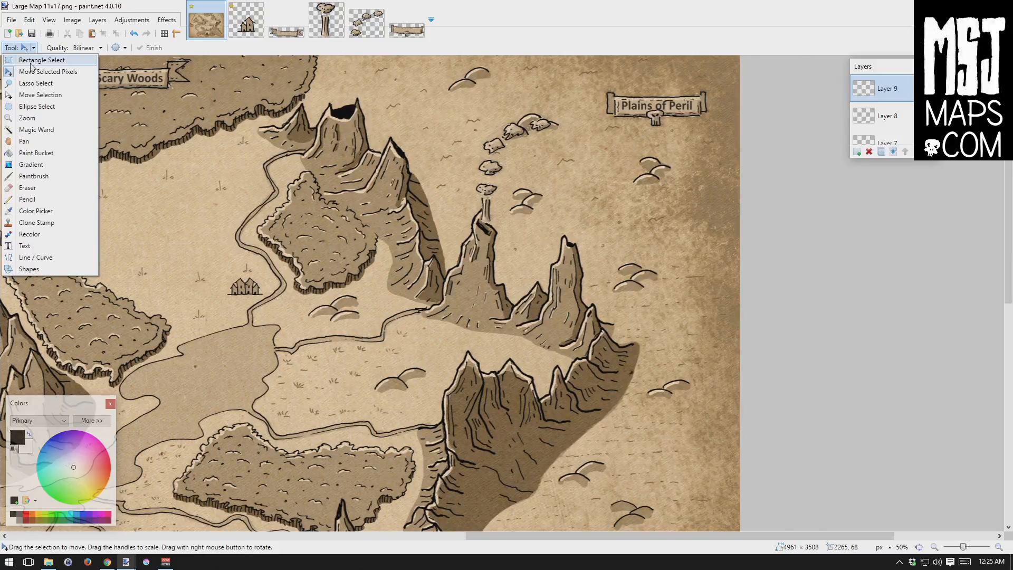
pyautogui.click(30, 62)
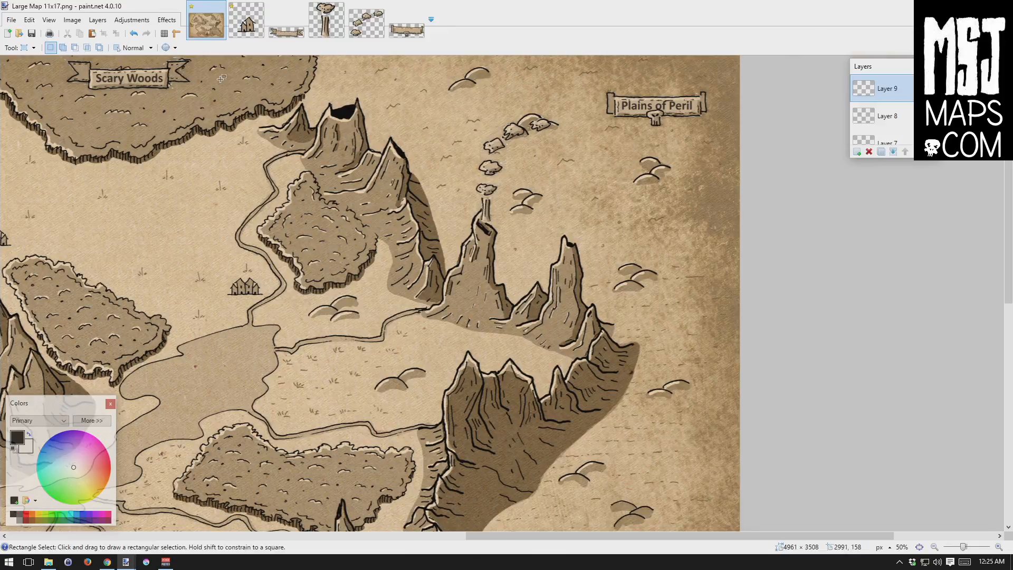
pyautogui.moveTo(221, 78); pyautogui.dragTo(717, 413)
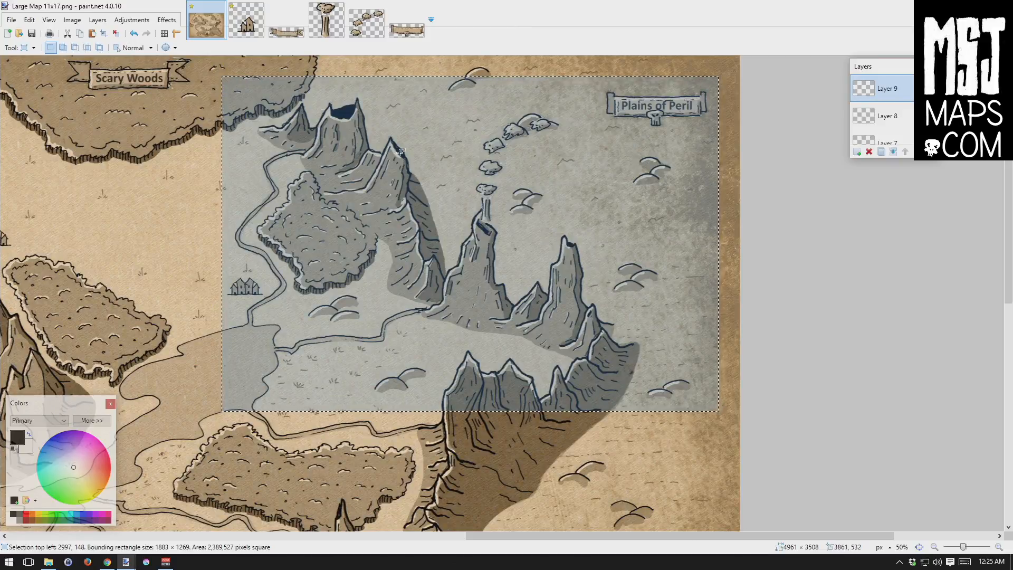
pyautogui.click(30, 22)
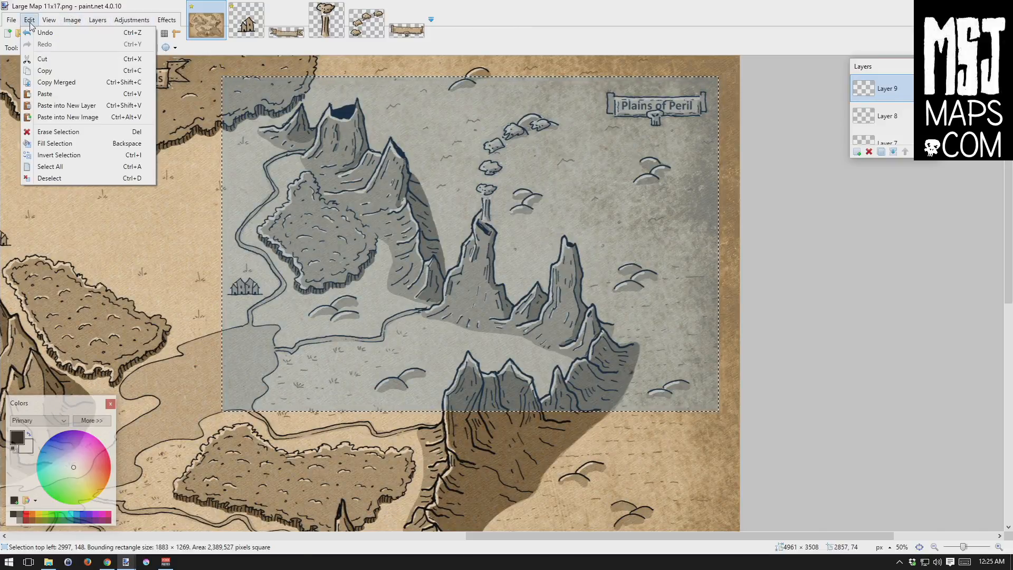
pyautogui.click(54, 82)
# Create a new 1883 × 1269 px image and paste the merged map section into it.
pyautogui.click(12, 19)
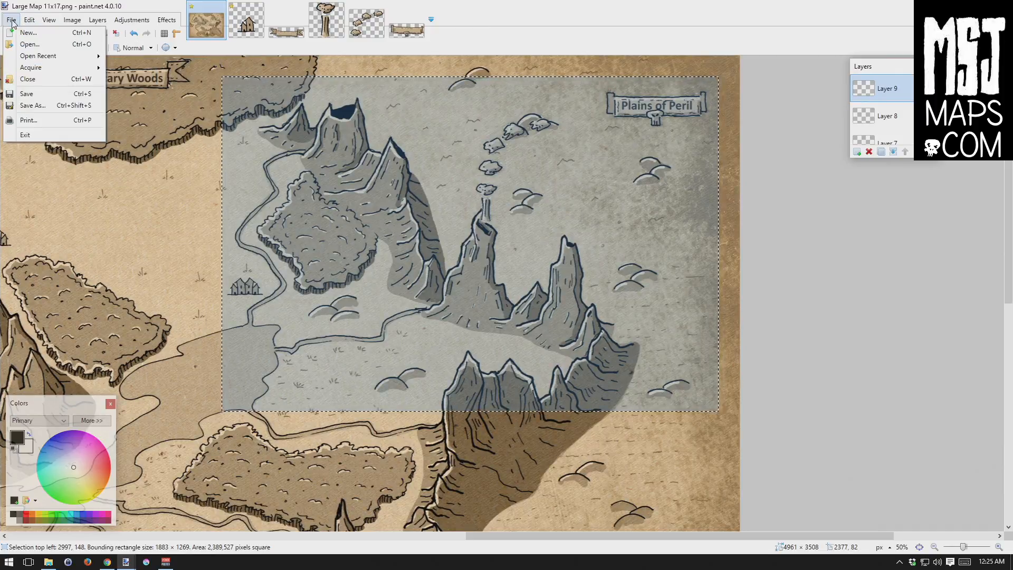
pyautogui.click(25, 38)
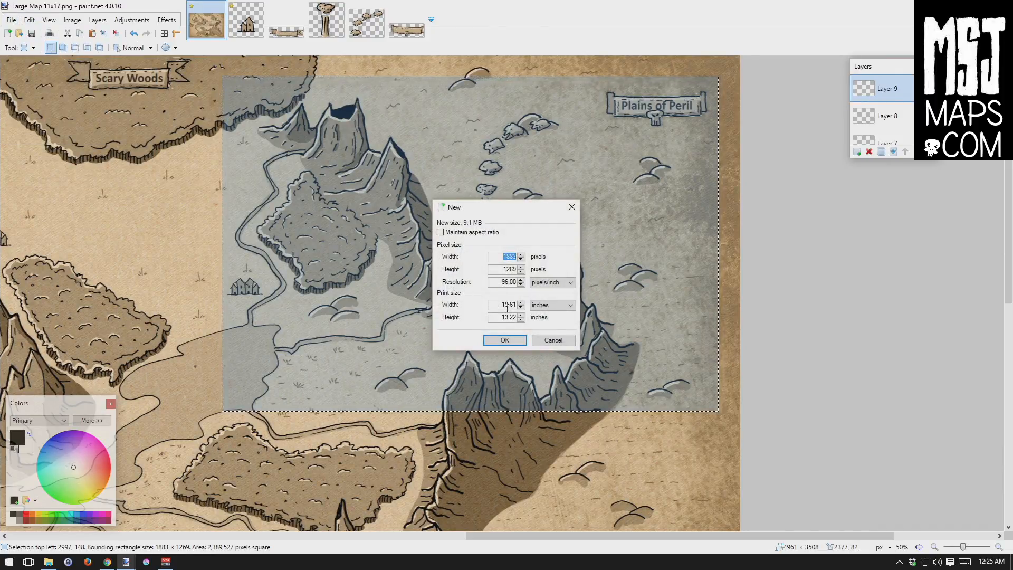
pyautogui.click(510, 341)
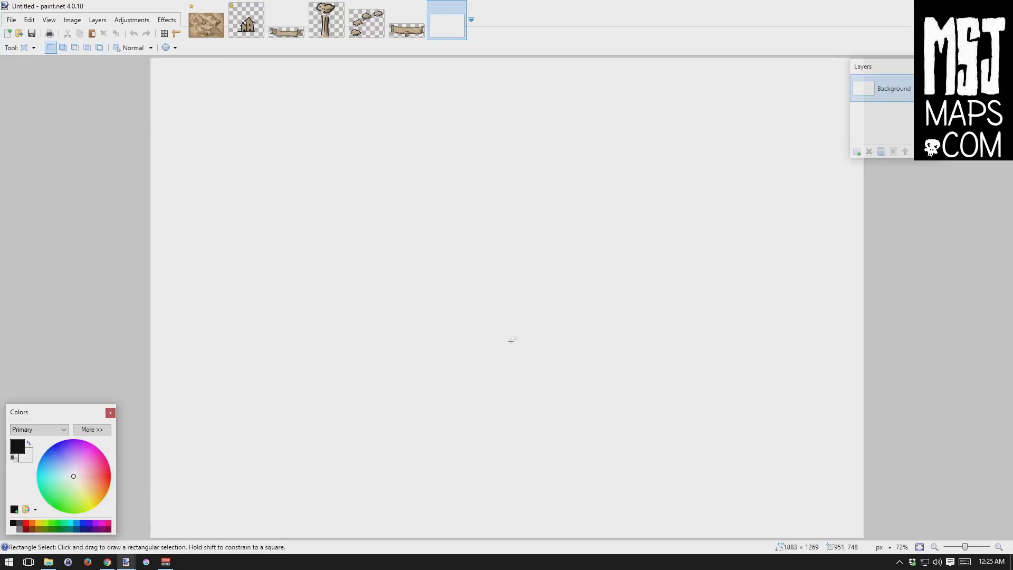
pyautogui.hotkey('ctrl', 'v')
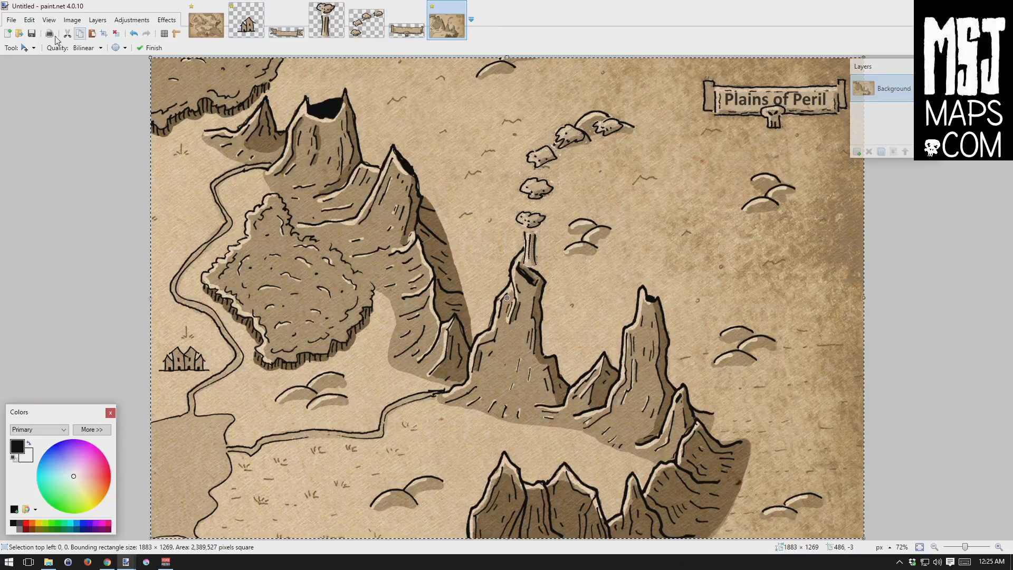
# Open the icon file Keep-1.png and copy the whole image.
pyautogui.click(11, 20)
pyautogui.press('Escape')
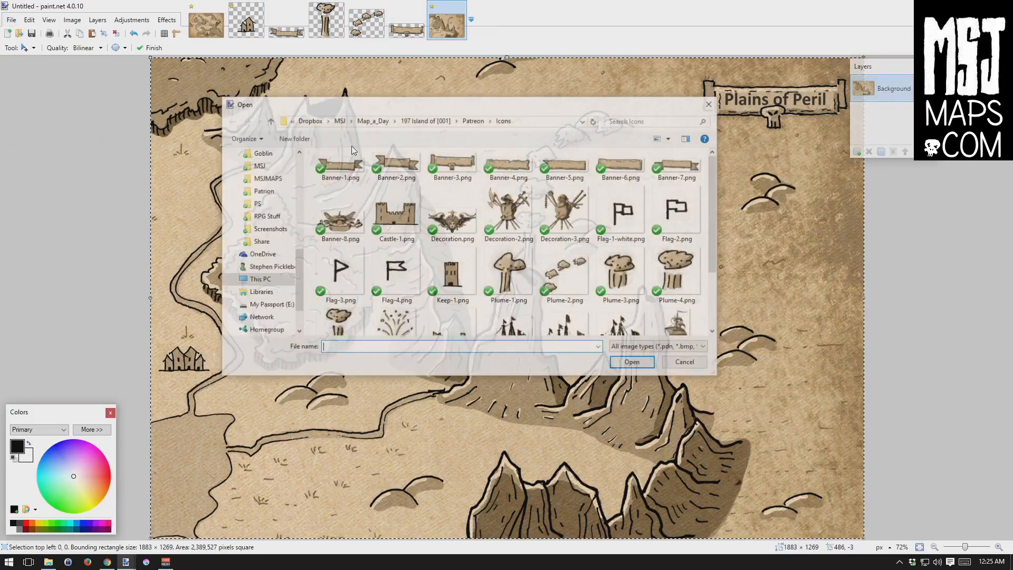
pyautogui.click(473, 285)
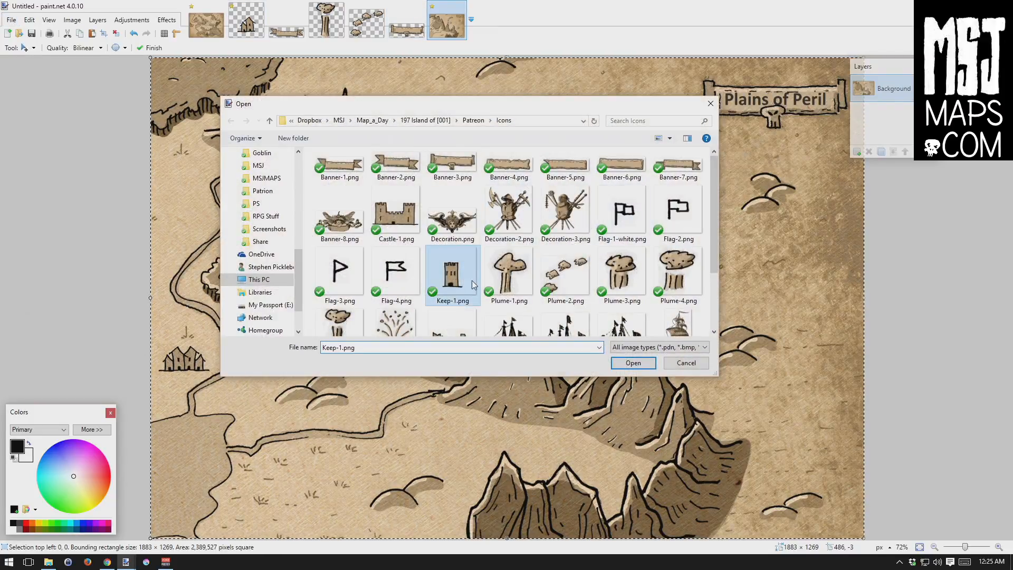
pyautogui.click(633, 362)
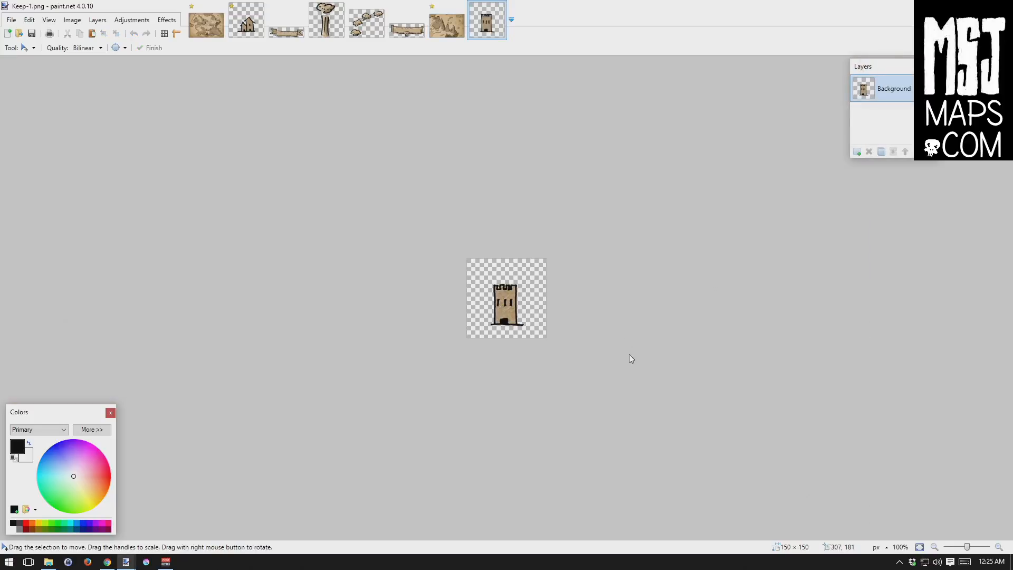
pyautogui.hotkey('ctrl', 'a')
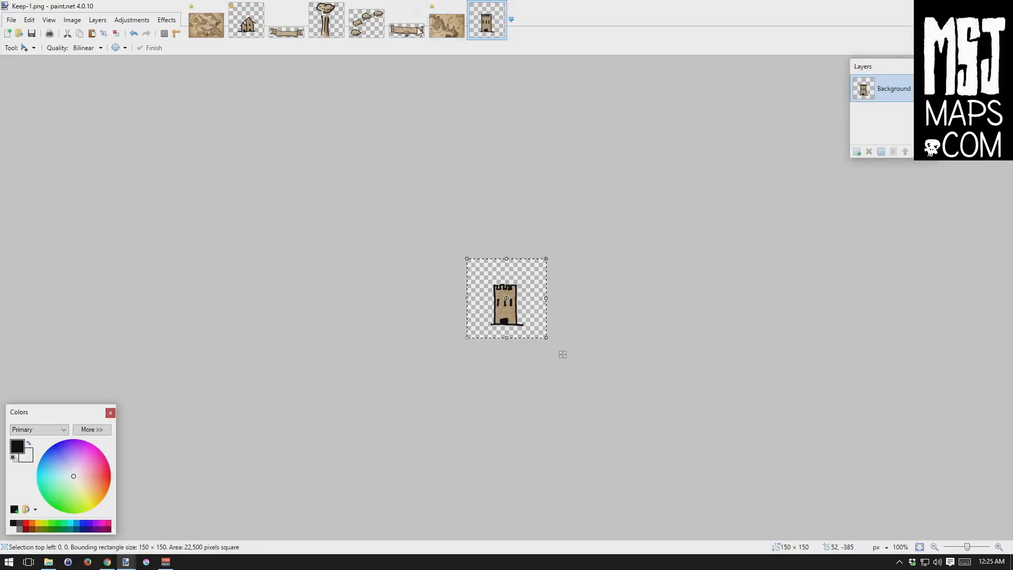
# Paste the keep on a new layer of the cropped map, place it between the forest and the mountains, and deselect it.
pyautogui.click(444, 28)
pyautogui.hotkey('ctrl', 'shift', 'n')
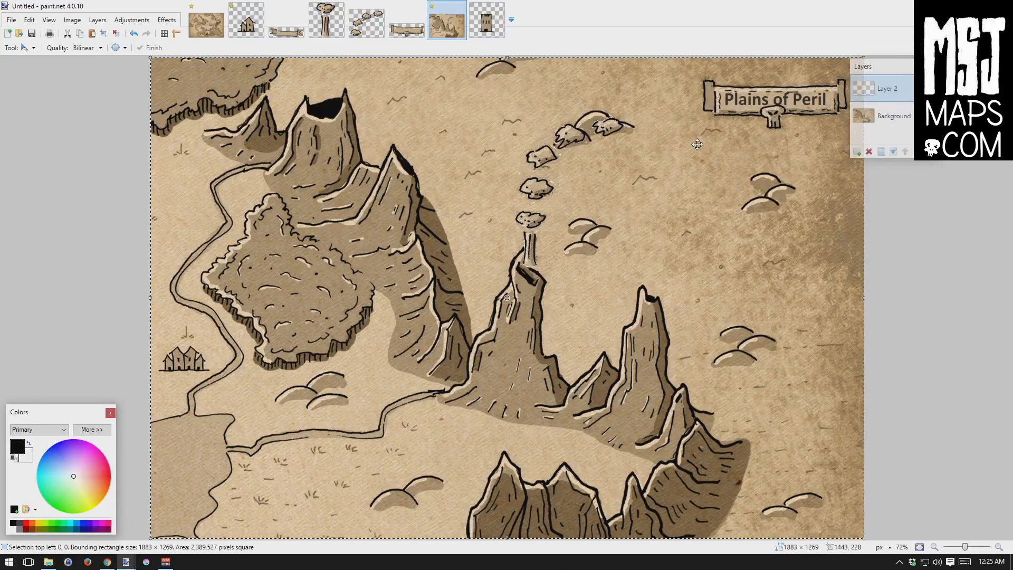
pyautogui.hotkey('ctrl', 'v')
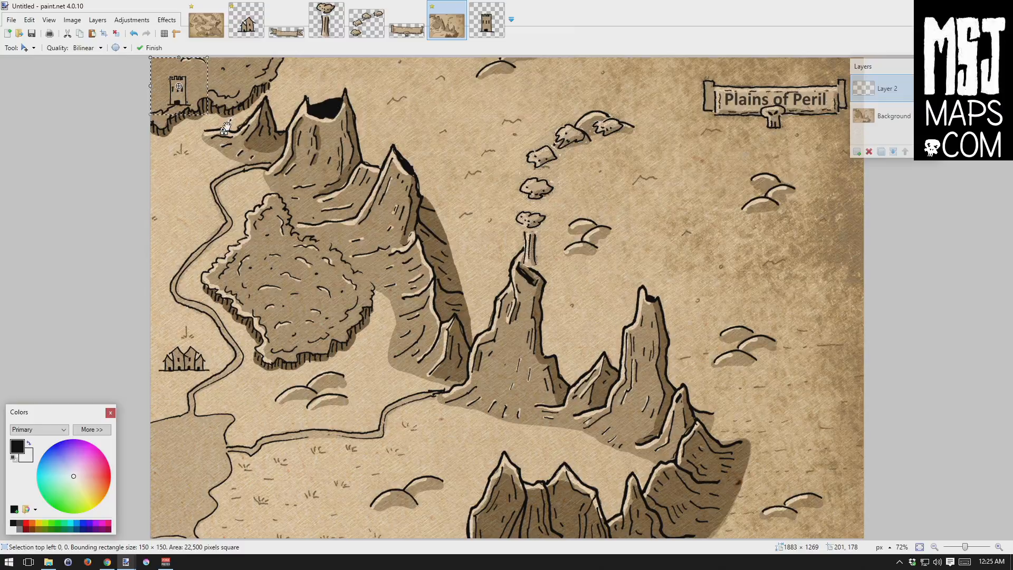
pyautogui.moveTo(225, 126); pyautogui.dragTo(416, 390)
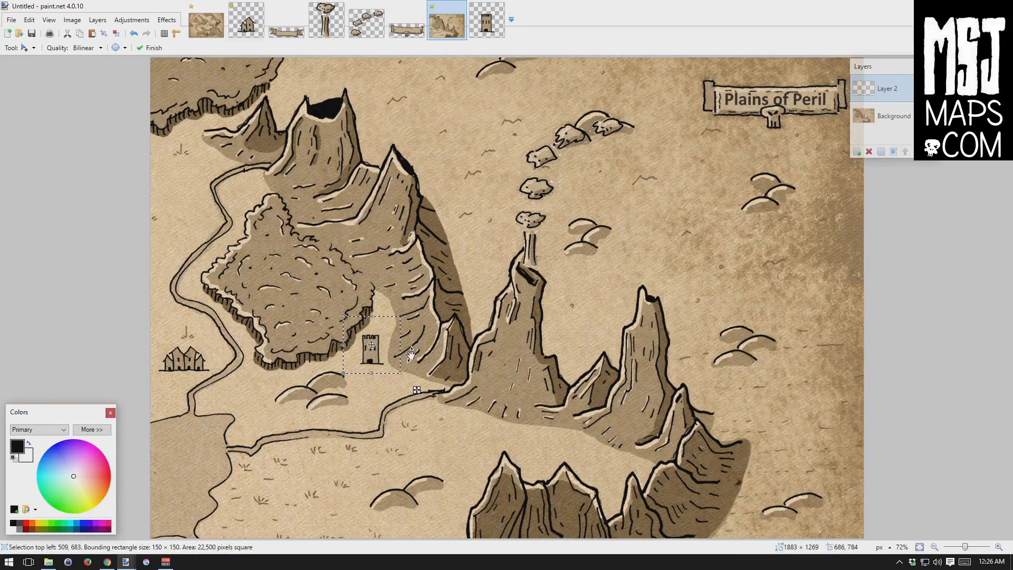
pyautogui.hotkey('ctrl', 'd')
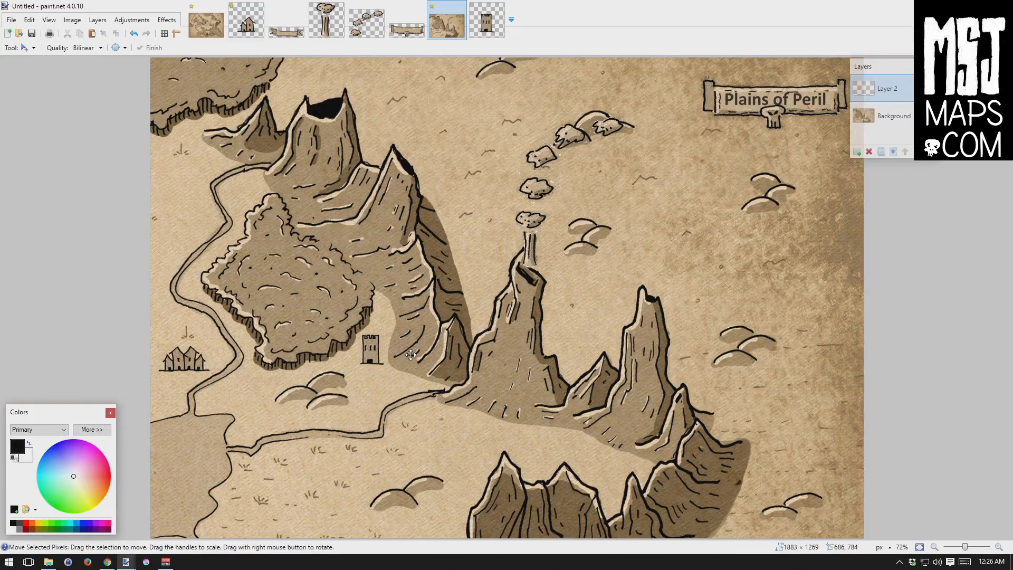
# Add another layer to the cropped map and set up the Paintbrush with a brush width of 4.
pyautogui.hotkey('ctrl', 'shift', 'n')
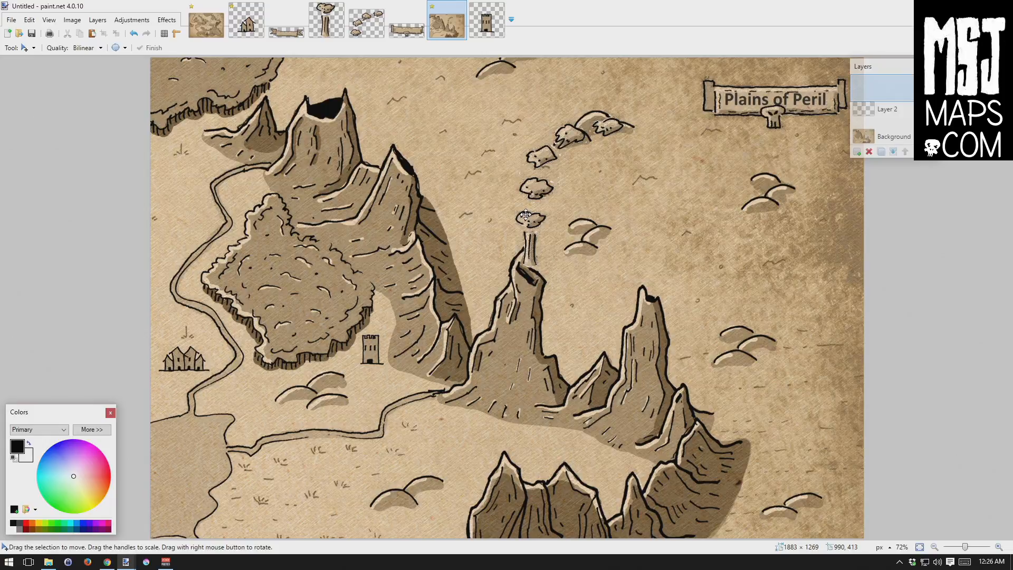
pyautogui.click(34, 48)
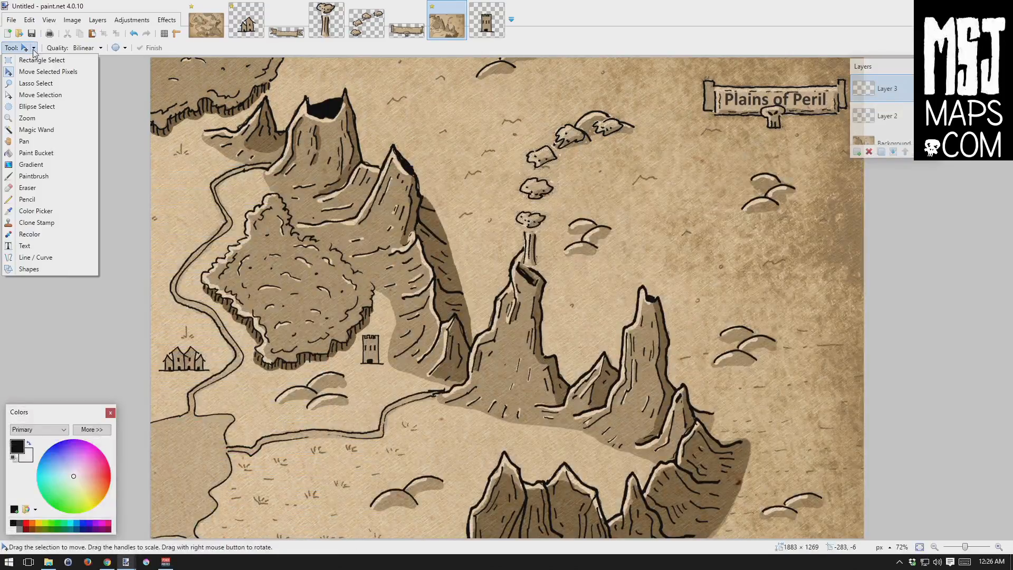
pyautogui.click(34, 176)
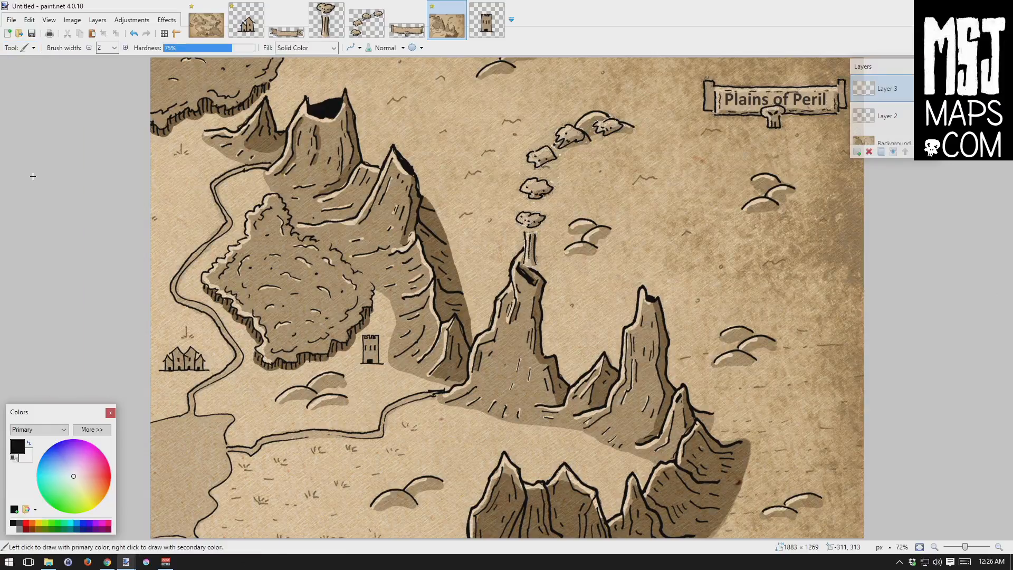
pyautogui.click(115, 48)
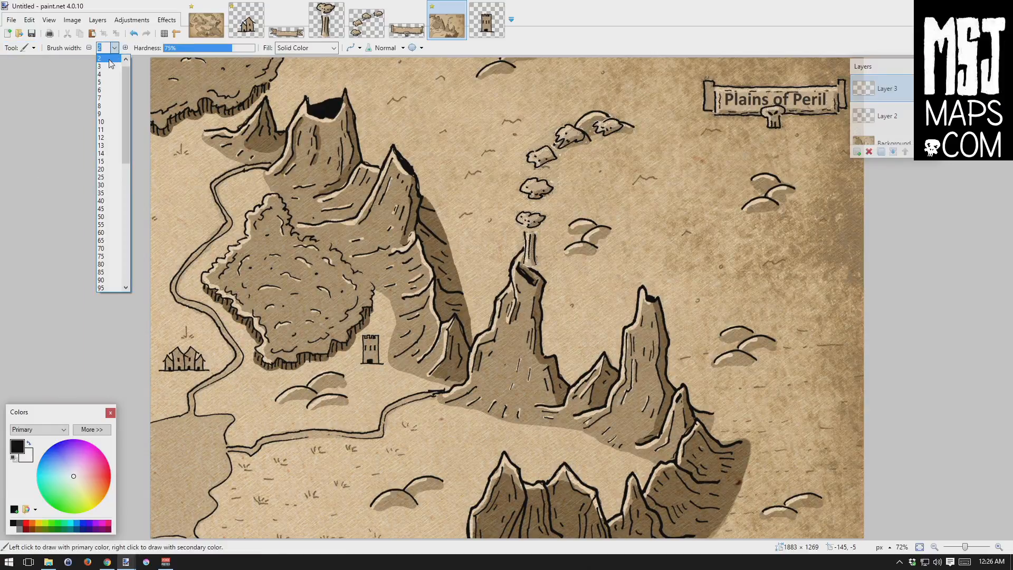
pyautogui.click(103, 74)
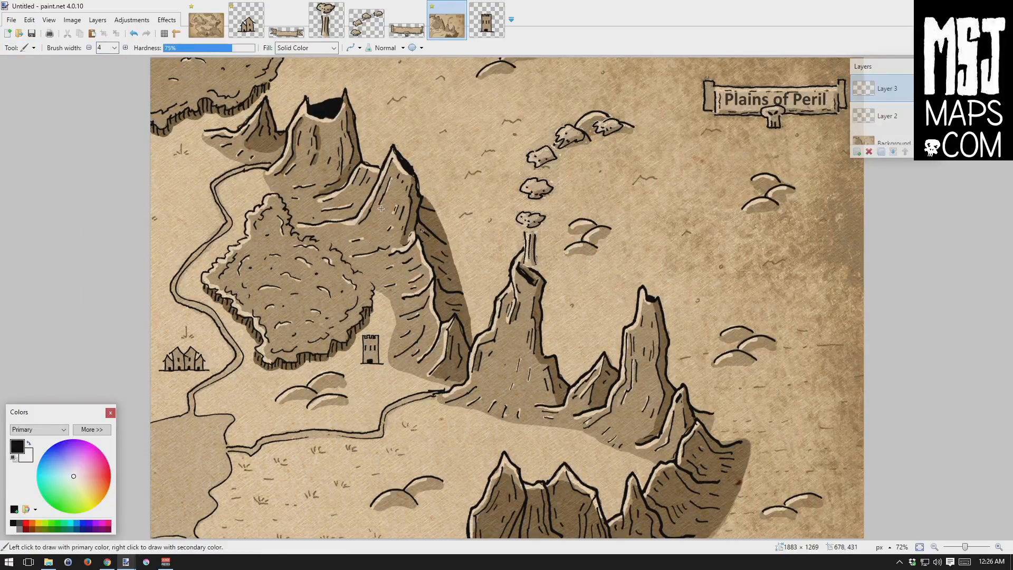
# Paint short trail dashes between the town and the keep, and undo the last two strokes.
pyautogui.click(28, 443)
pyautogui.click(29, 444)
pyautogui.click(30, 443)
pyautogui.click(29, 444)
pyautogui.moveTo(269, 380); pyautogui.dragTo(276, 379)
pyautogui.moveTo(283, 378); pyautogui.dragTo(304, 374)
pyautogui.moveTo(335, 367); pyautogui.dragTo(349, 367)
pyautogui.hotkey('ctrl', 'z')
pyautogui.hotkey('ctrl', 'z')
# Return to the large map, clear its selection and make the lower town layer active.
pyautogui.click(206, 25)
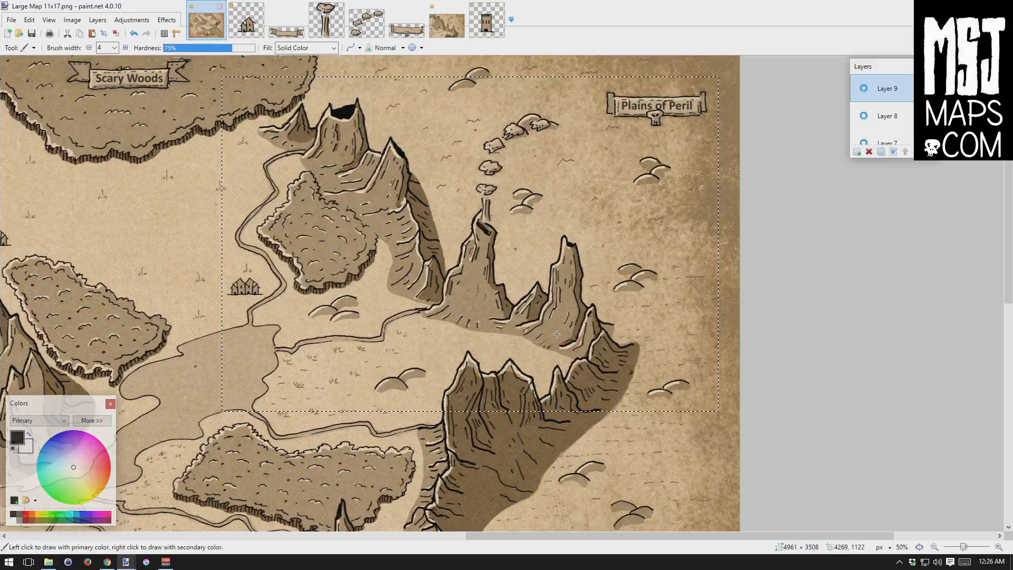
pyautogui.hotkey('ctrl', 'd')
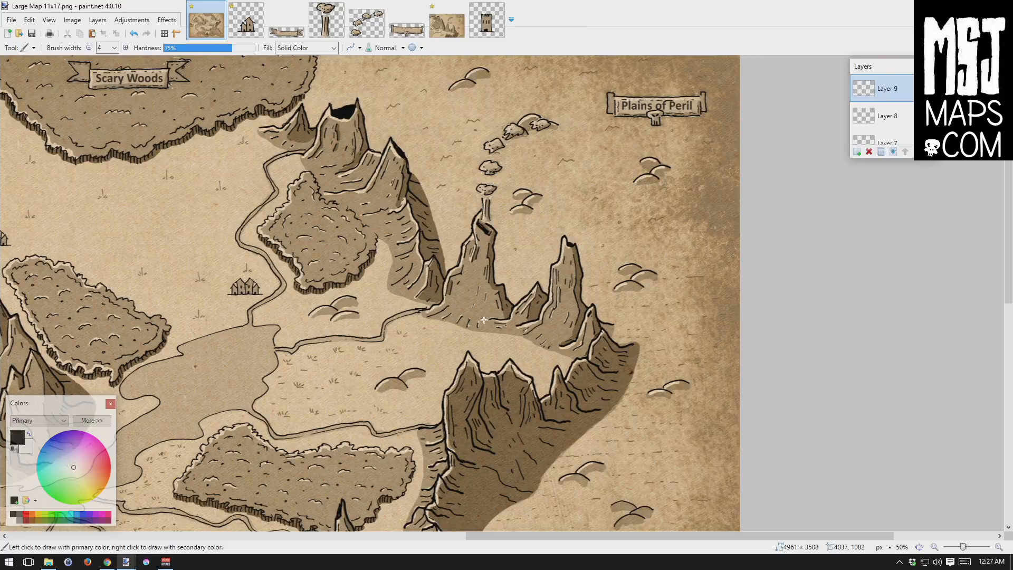
pyautogui.moveTo(484, 320); pyautogui.dragTo(731, 281)
pyautogui.moveTo(606, 294); pyautogui.dragTo(543, 277)
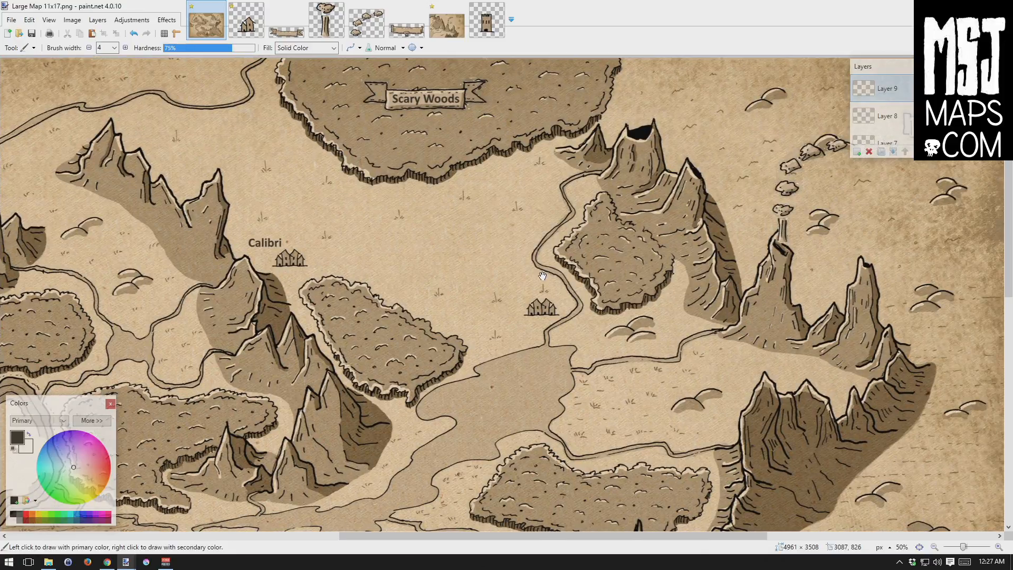
pyautogui.scroll(-5, 942, 76)
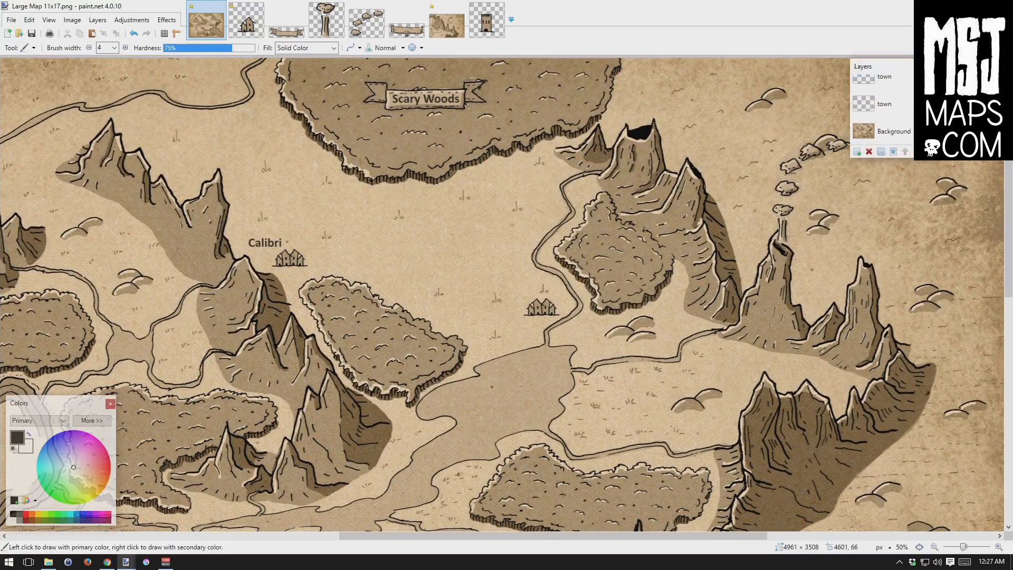
pyautogui.scroll(1, 884, 110)
pyautogui.click(884, 120)
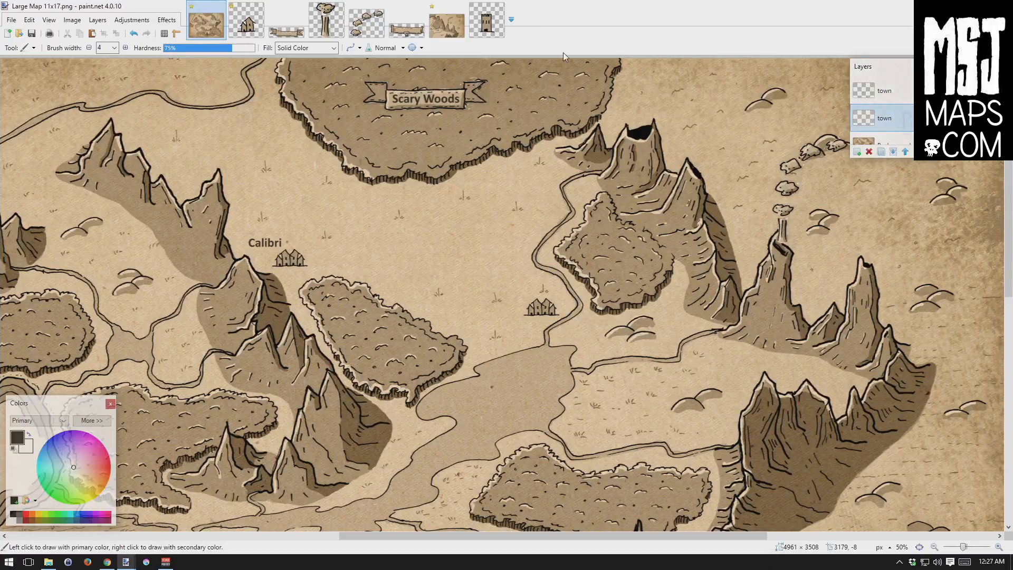
# Open the icon file Tower-1.png and copy the whole image.
pyautogui.click(12, 20)
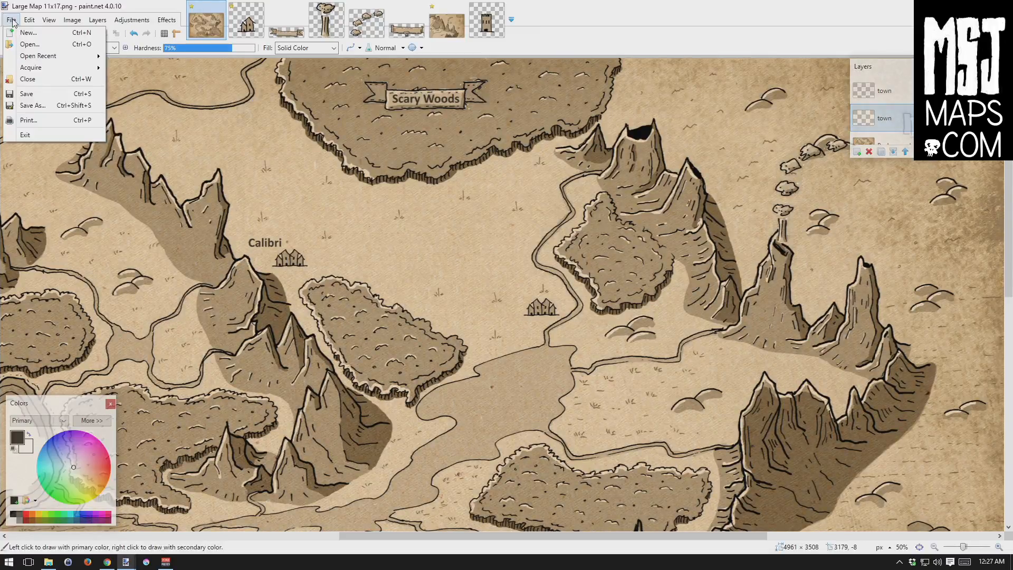
pyautogui.click(29, 44)
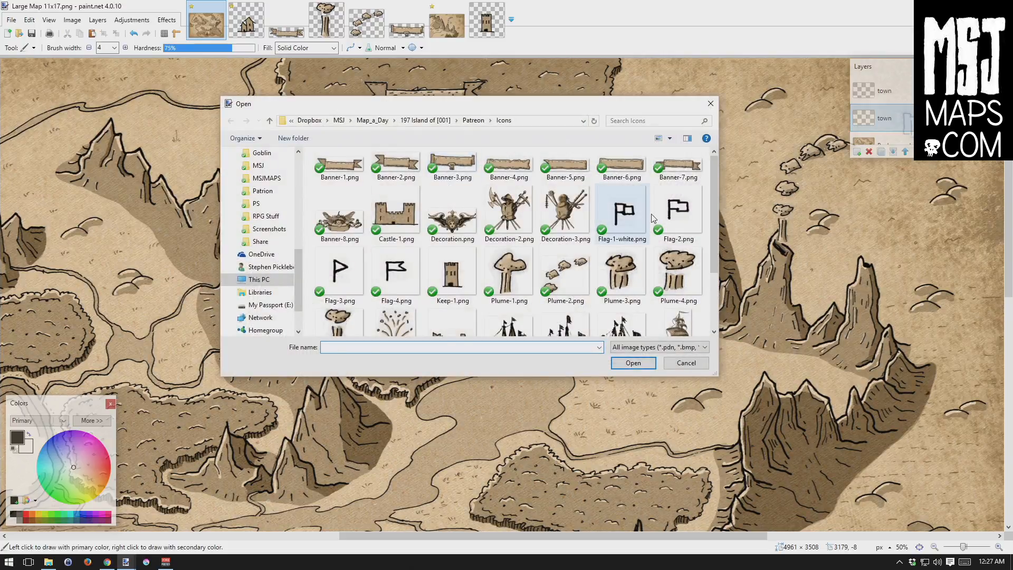
pyautogui.moveTo(713, 234); pyautogui.dragTo(707, 312)
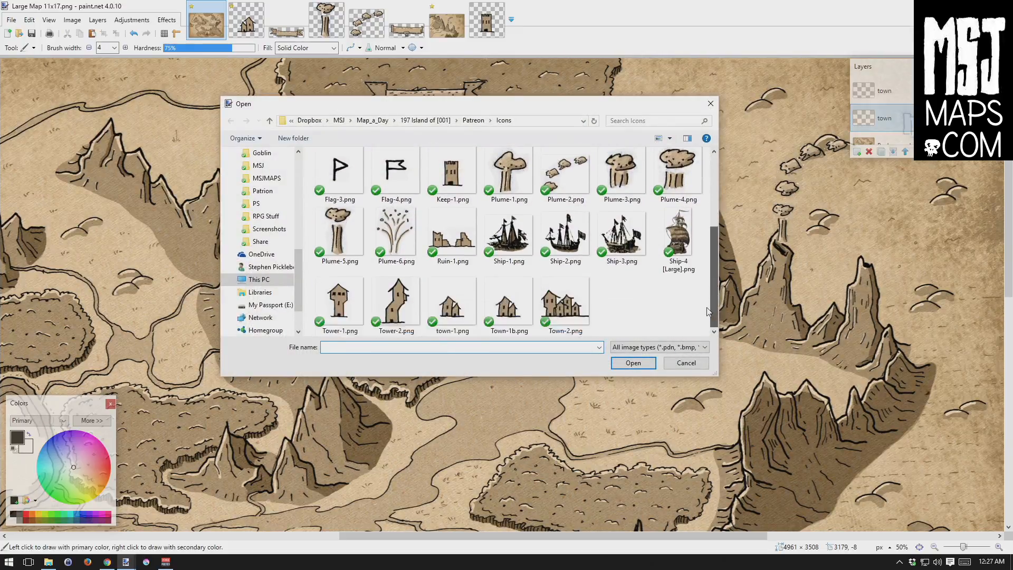
pyautogui.click(338, 305)
pyautogui.click(633, 363)
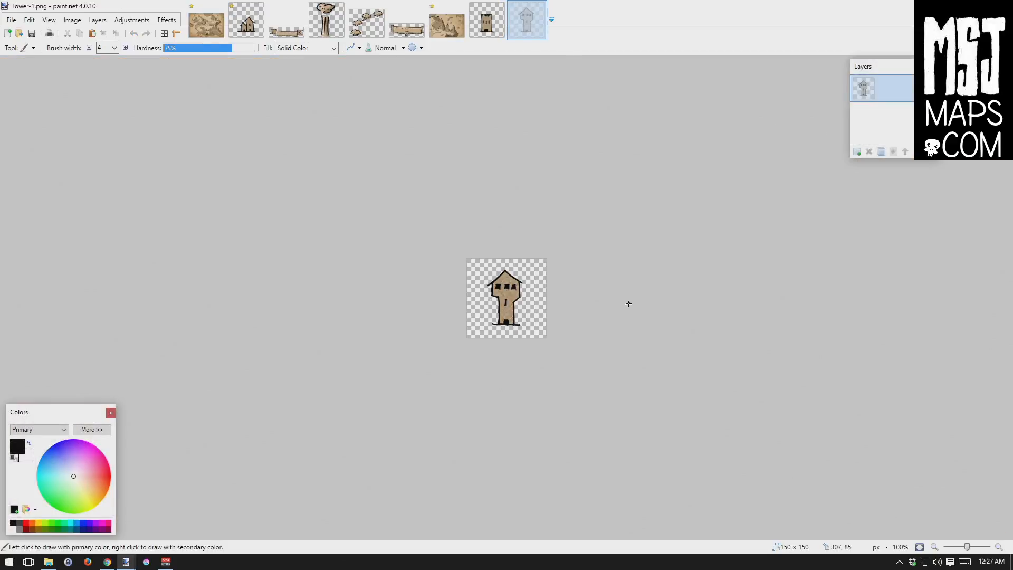
pyautogui.hotkey('ctrl', 'a')
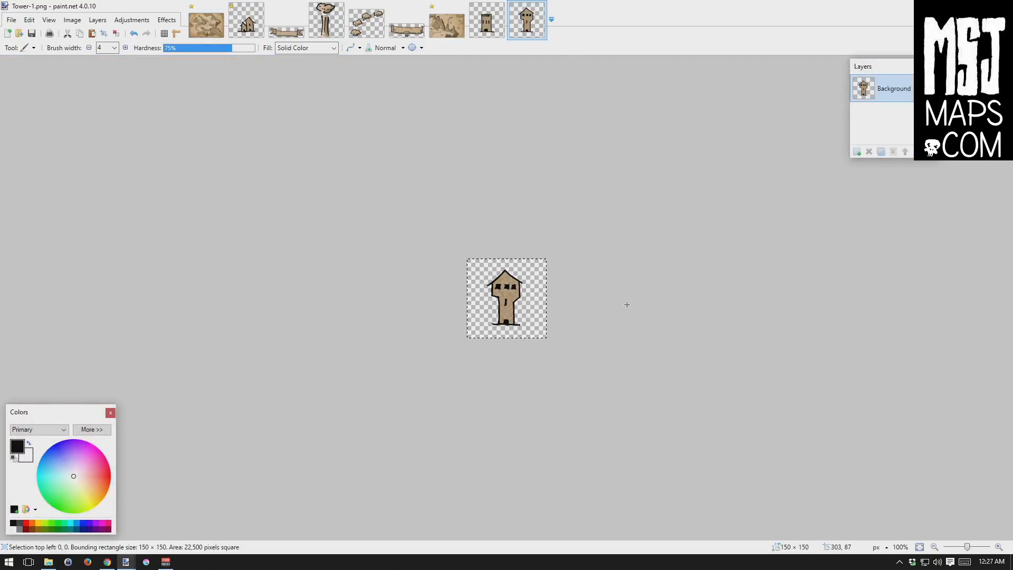
# Return to the large map, add a layer above the lower town layer and name it "tower".
pyautogui.click(191, 27)
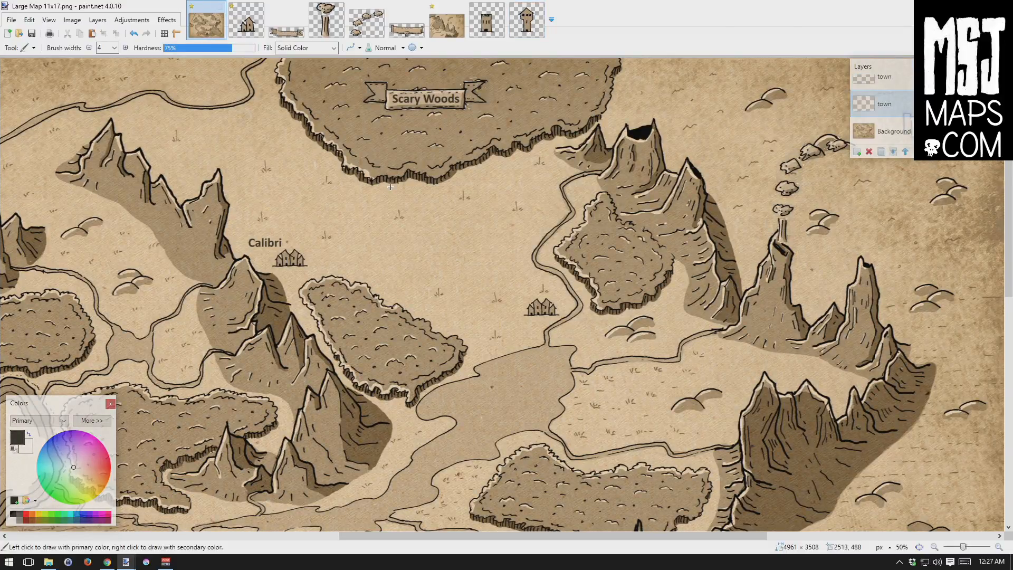
pyautogui.hotkey('ctrl', 'shift', 'n')
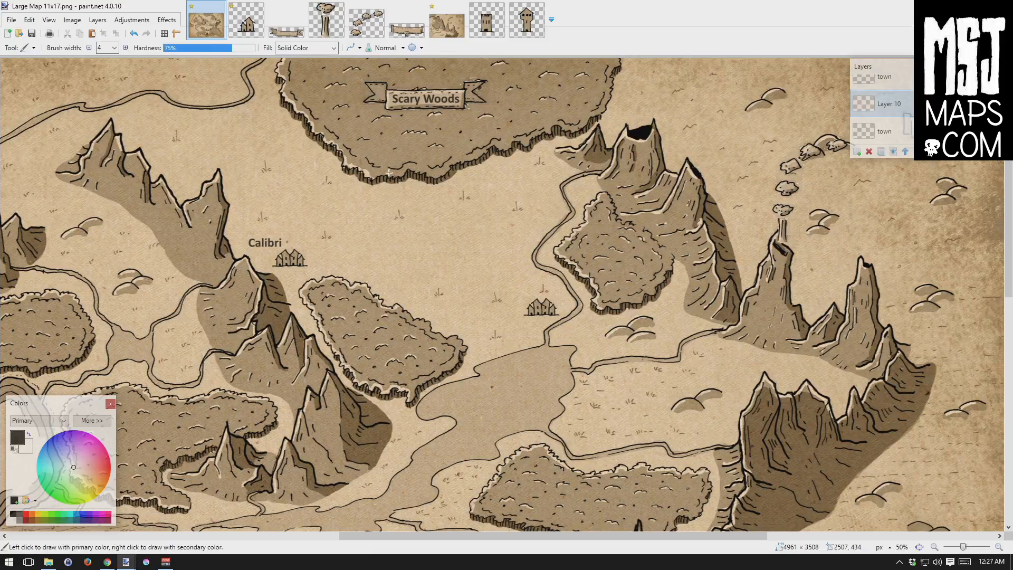
pyautogui.doubleClick(886, 108)
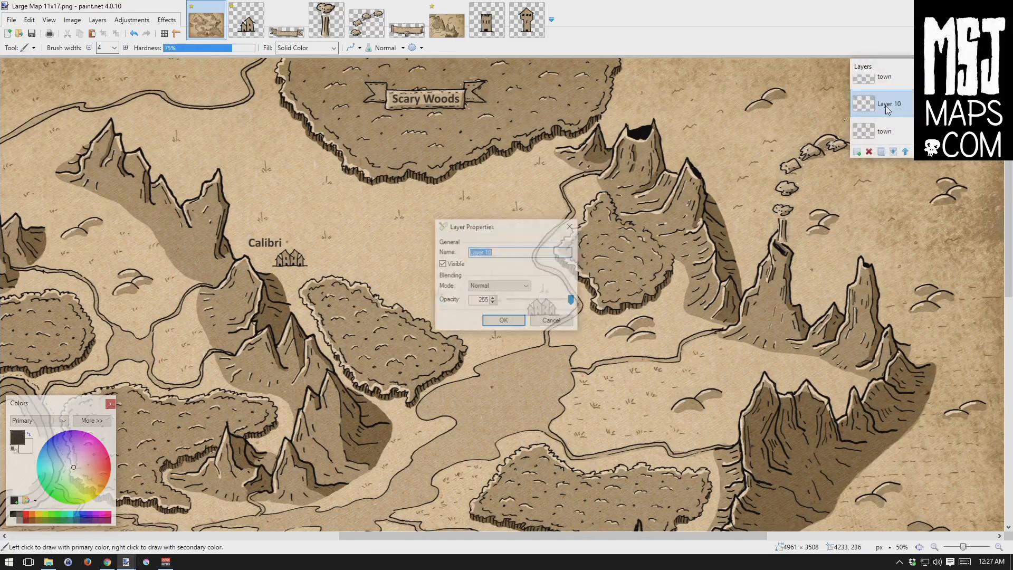
pyautogui.write('to')
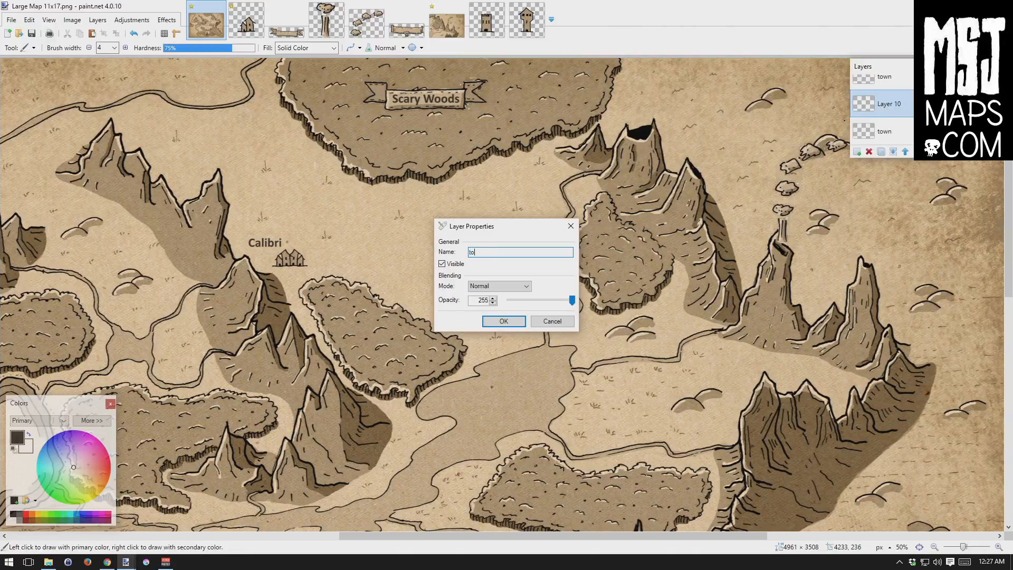
pyautogui.write('wer')
pyautogui.click(507, 321)
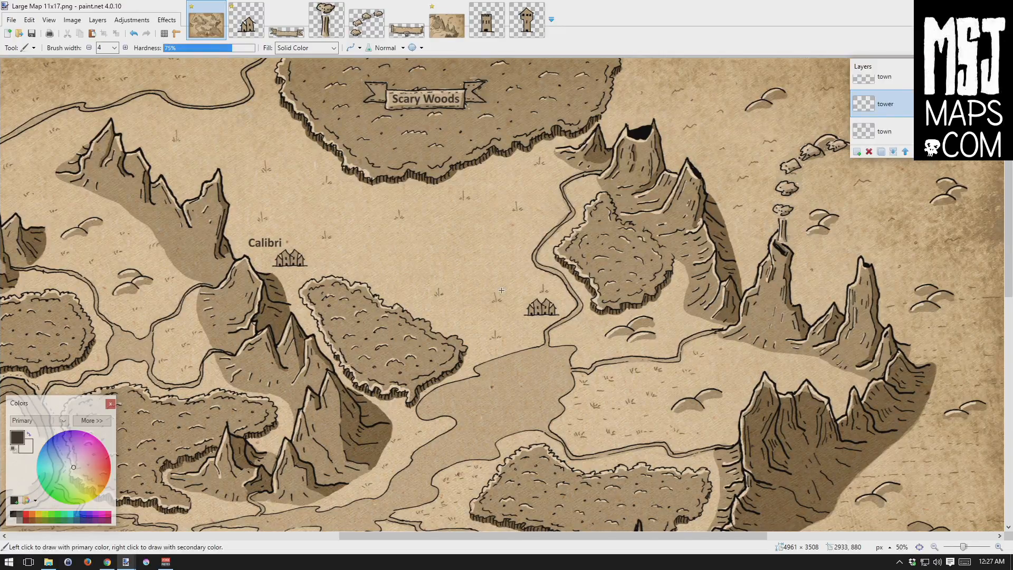
# Paste the tower beside the unlabelled town, stretch it to 180 × 156 pixels, move its layer beneath the town layer and deselect.
pyautogui.hotkey('ctrl', 'v')
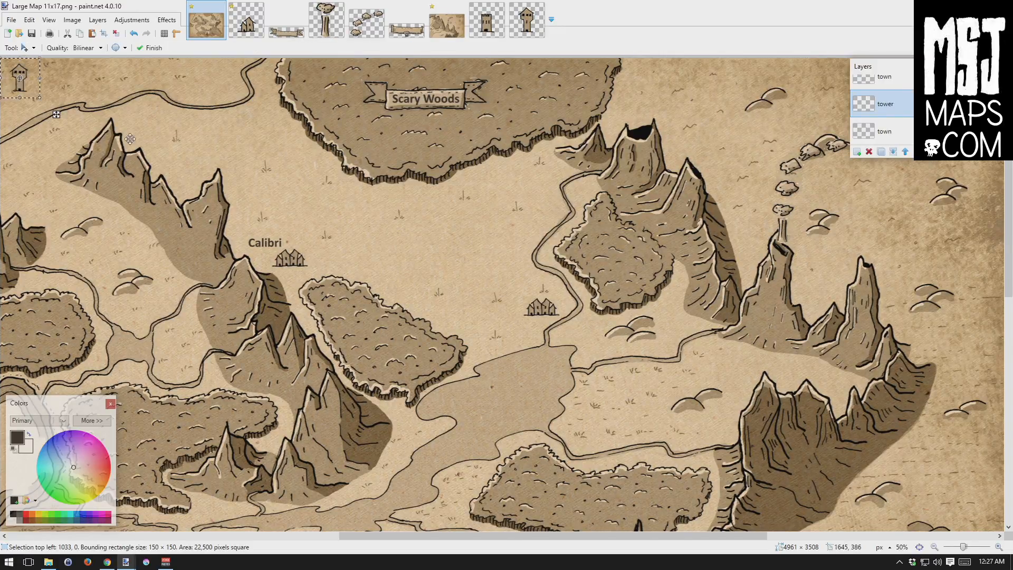
pyautogui.moveTo(56, 115); pyautogui.dragTo(560, 341)
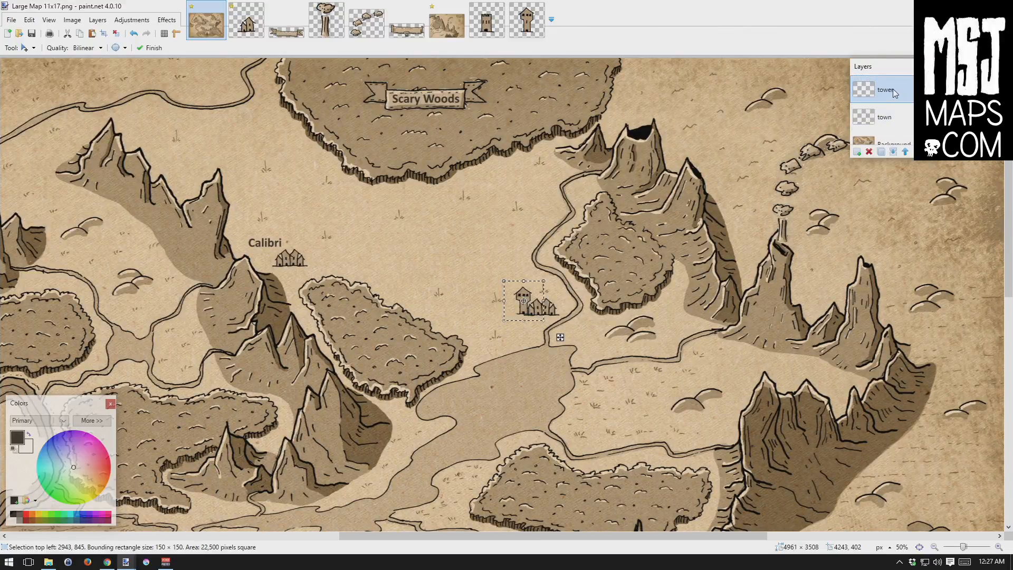
pyautogui.moveTo(894, 93); pyautogui.dragTo(892, 119)
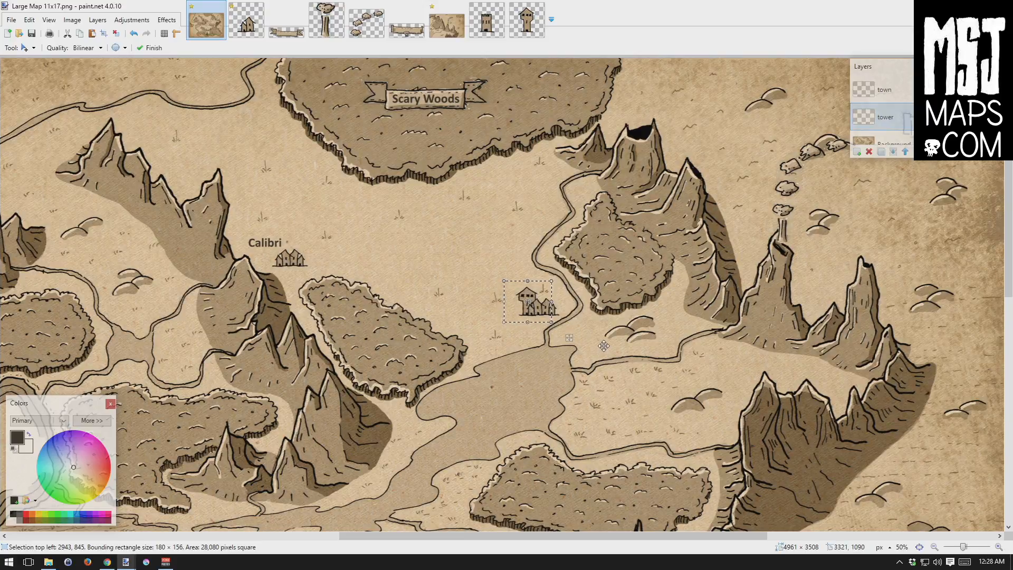
pyautogui.hotkey('ctrl', 'd')
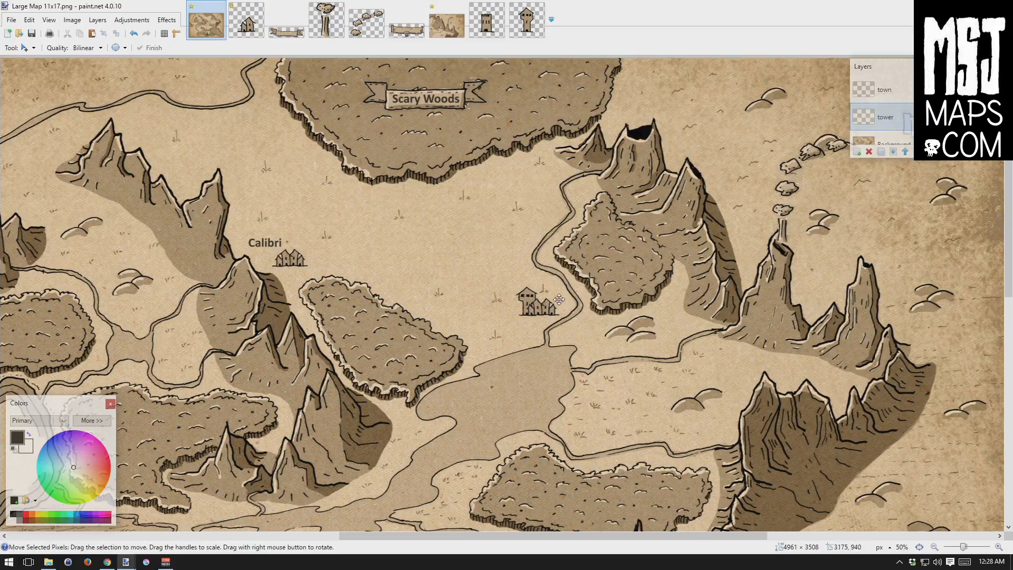
# Look over the large map's regions, from the northern forests and volcanoes to the southern skull mountain and the eastern ranges.
pyautogui.moveTo(398, 228); pyautogui.dragTo(334, 181)
pyautogui.moveTo(406, 260); pyautogui.dragTo(510, 227)
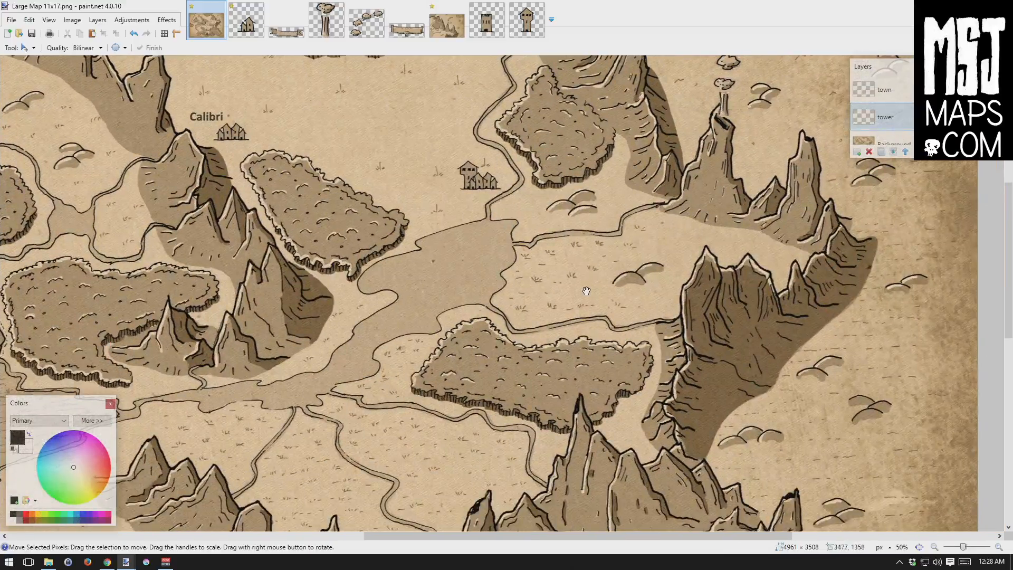
pyautogui.moveTo(586, 291); pyautogui.dragTo(459, 454)
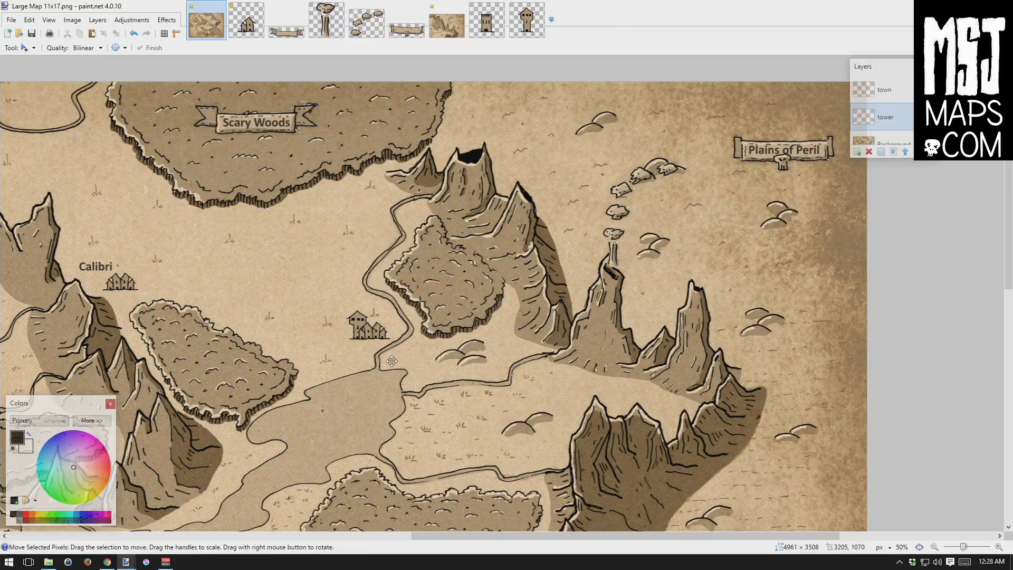
pyautogui.moveTo(391, 361); pyautogui.dragTo(353, 362)
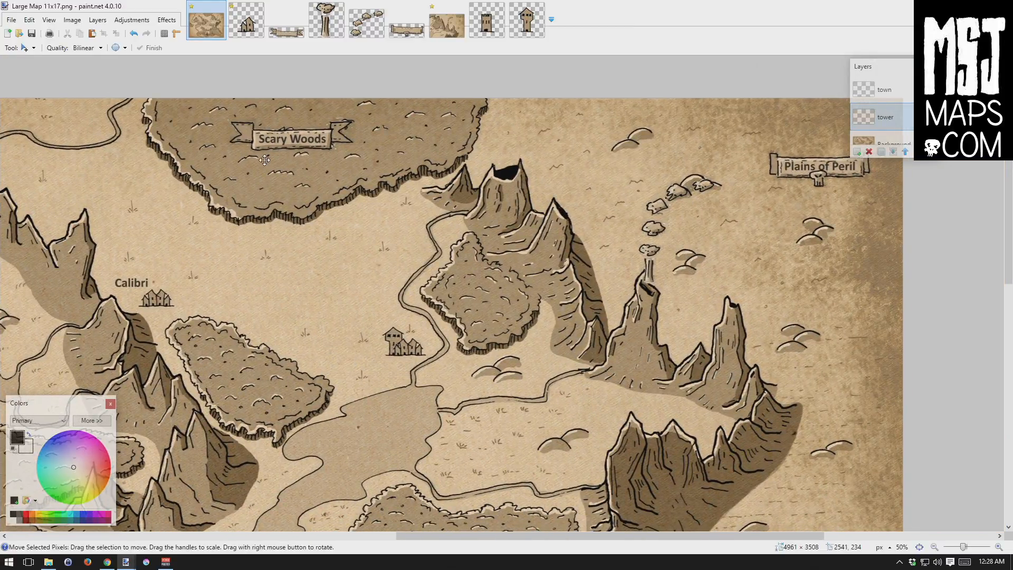
pyautogui.moveTo(299, 306); pyautogui.dragTo(681, 271)
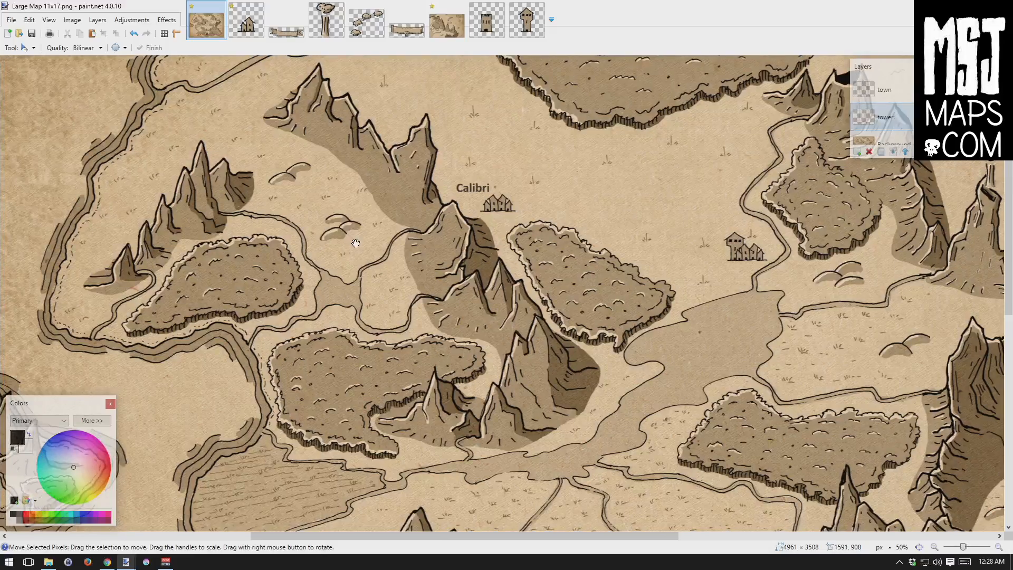
pyautogui.moveTo(420, 309); pyautogui.dragTo(360, 201)
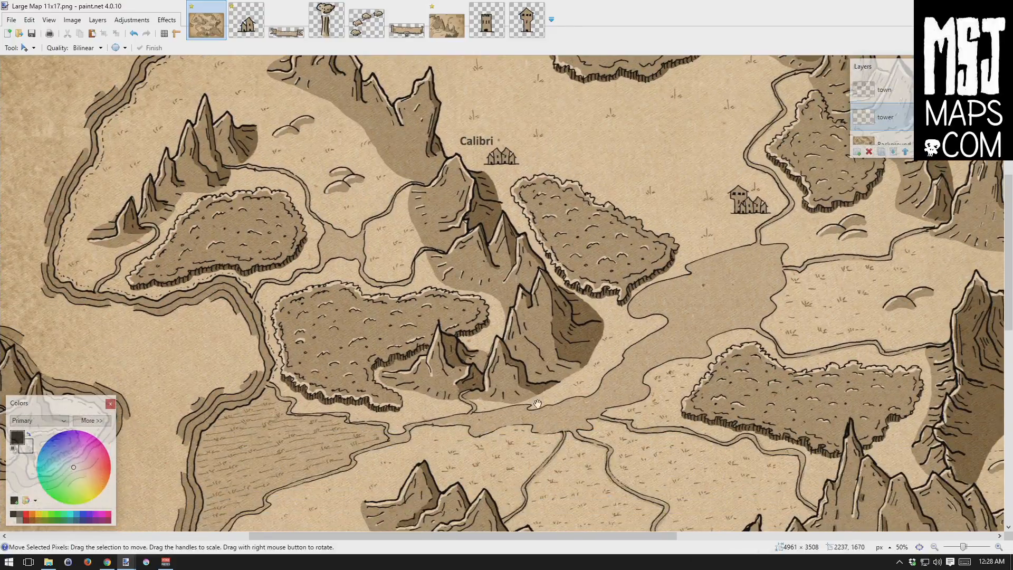
pyautogui.moveTo(536, 392); pyautogui.dragTo(606, 223)
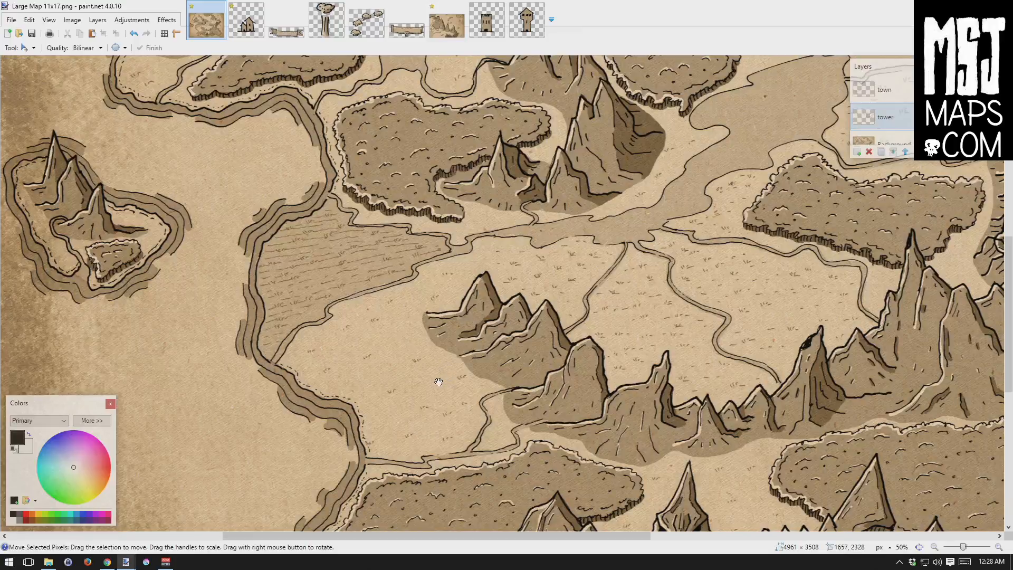
pyautogui.moveTo(442, 379); pyautogui.dragTo(416, 284)
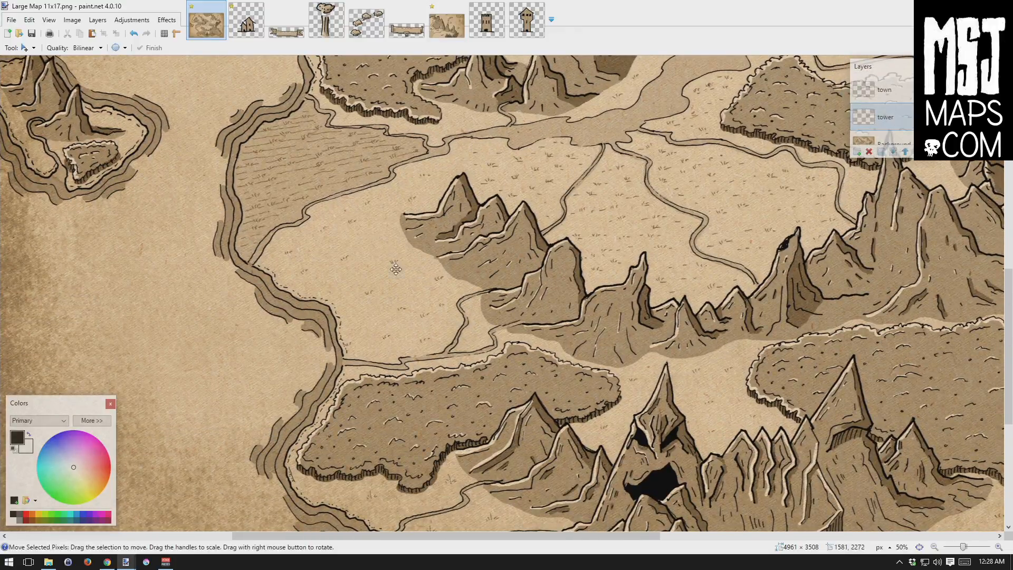
pyautogui.moveTo(401, 318); pyautogui.dragTo(200, 183)
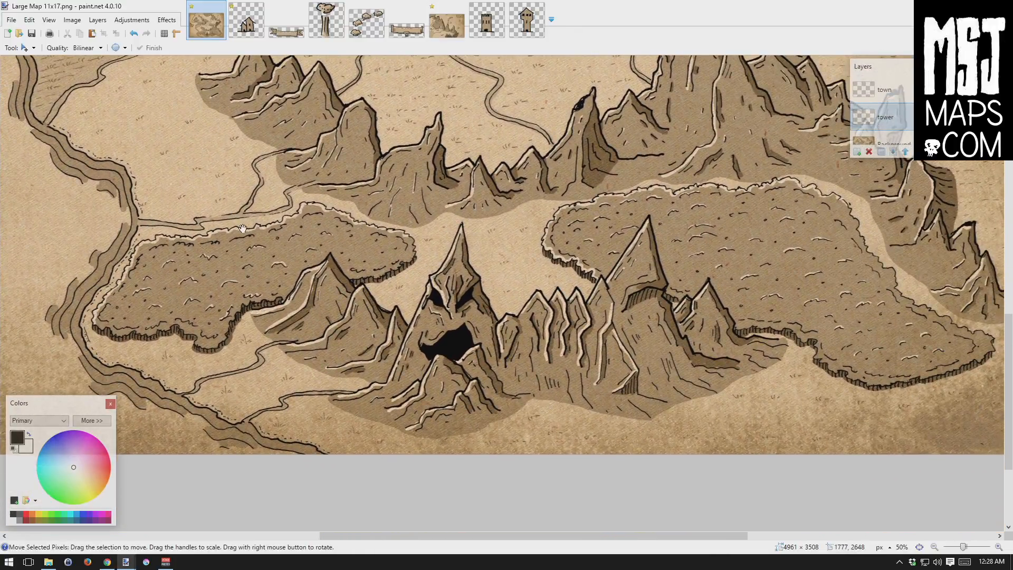
pyautogui.moveTo(290, 285); pyautogui.dragTo(265, 239)
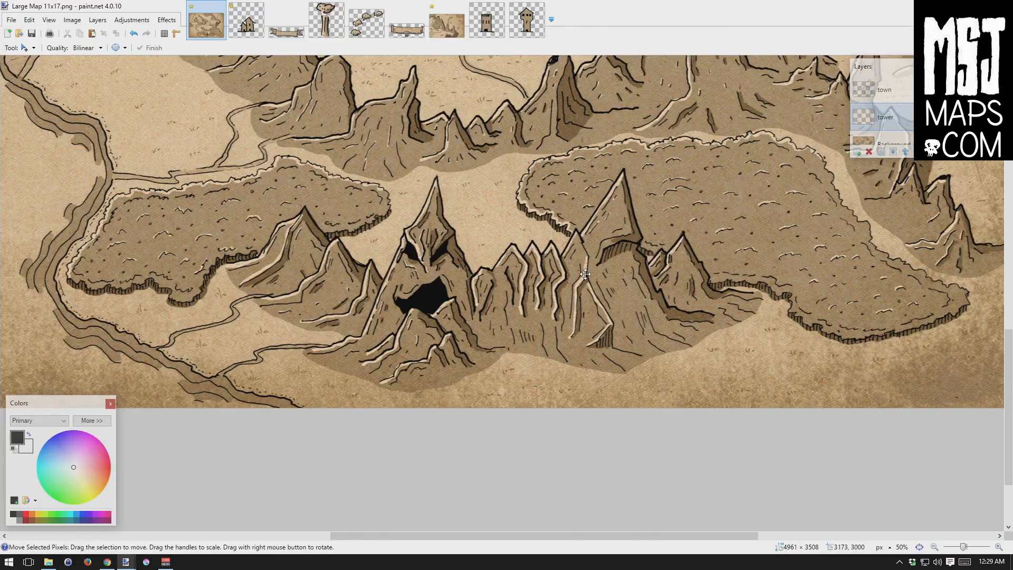
pyautogui.moveTo(589, 249); pyautogui.dragTo(508, 284)
pyautogui.moveTo(615, 206); pyautogui.dragTo(560, 384)
pyautogui.moveTo(500, 374); pyautogui.dragTo(617, 229)
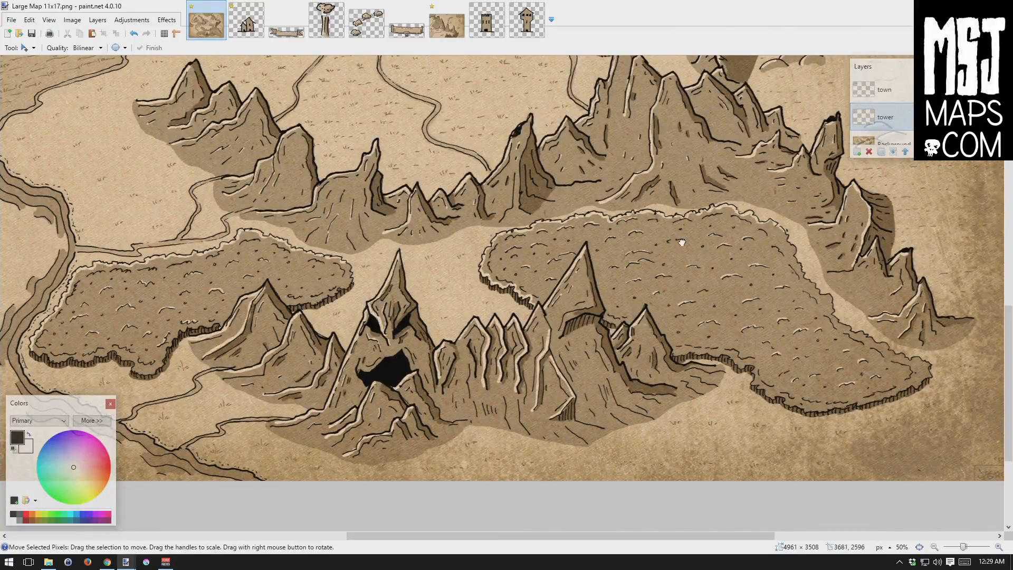
pyautogui.moveTo(681, 242); pyautogui.dragTo(533, 333)
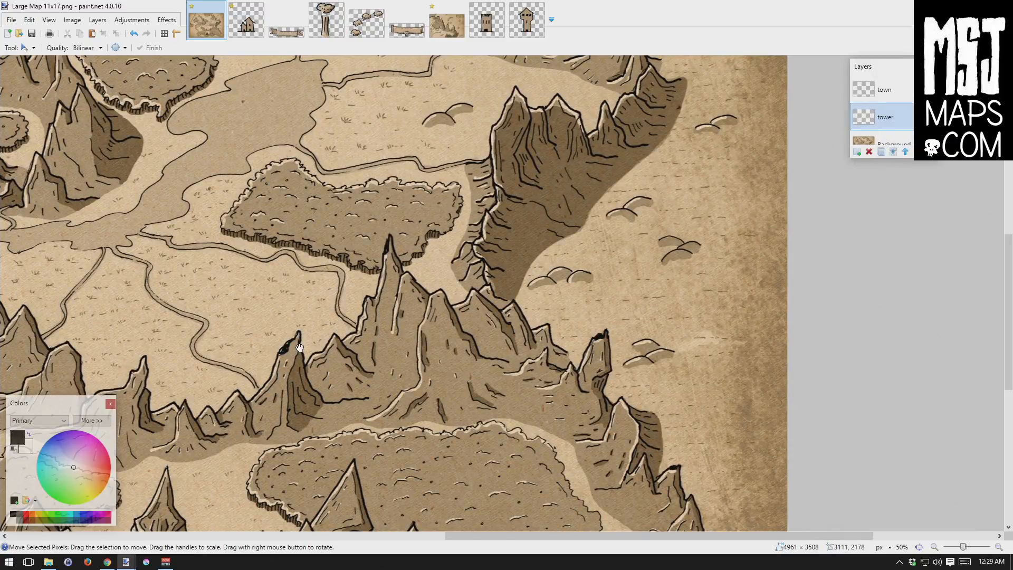
pyautogui.moveTo(300, 347); pyautogui.dragTo(453, 209)
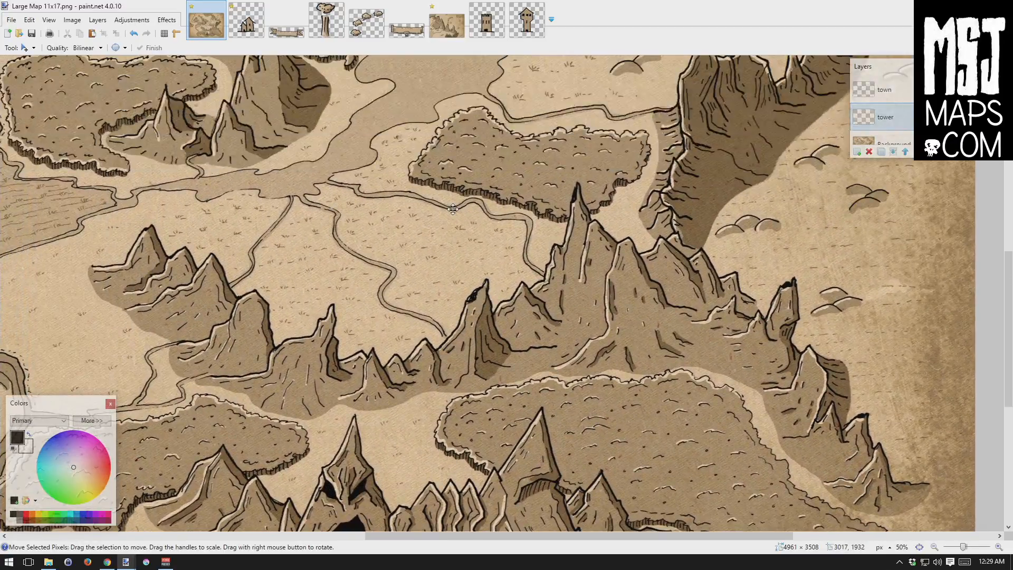
# Open the icon file Plume-6.png and copy the whole image.
pyautogui.click(11, 19)
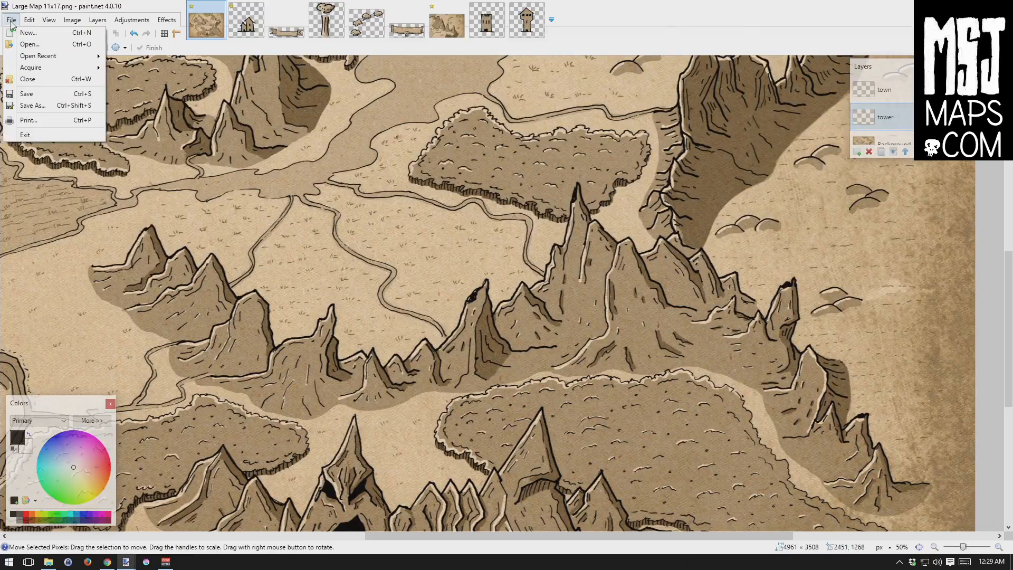
pyautogui.click(37, 45)
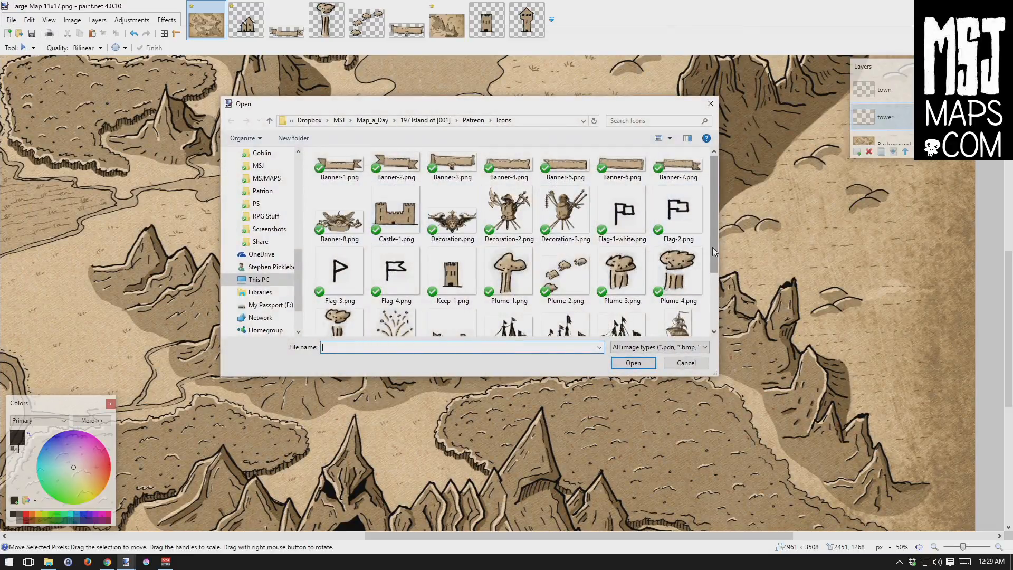
pyautogui.scroll(-1, 713, 247)
pyautogui.click(396, 282)
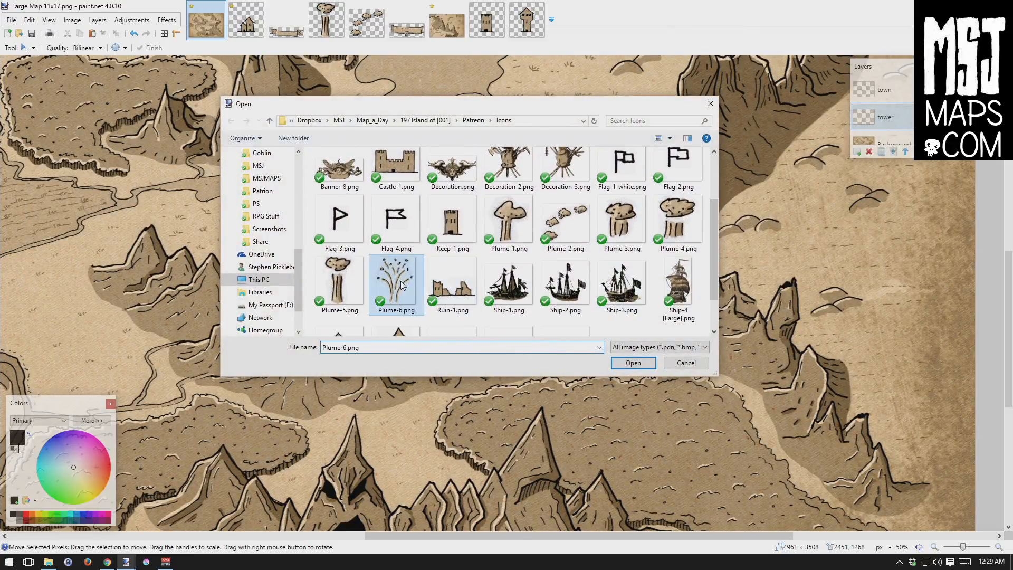
pyautogui.click(637, 364)
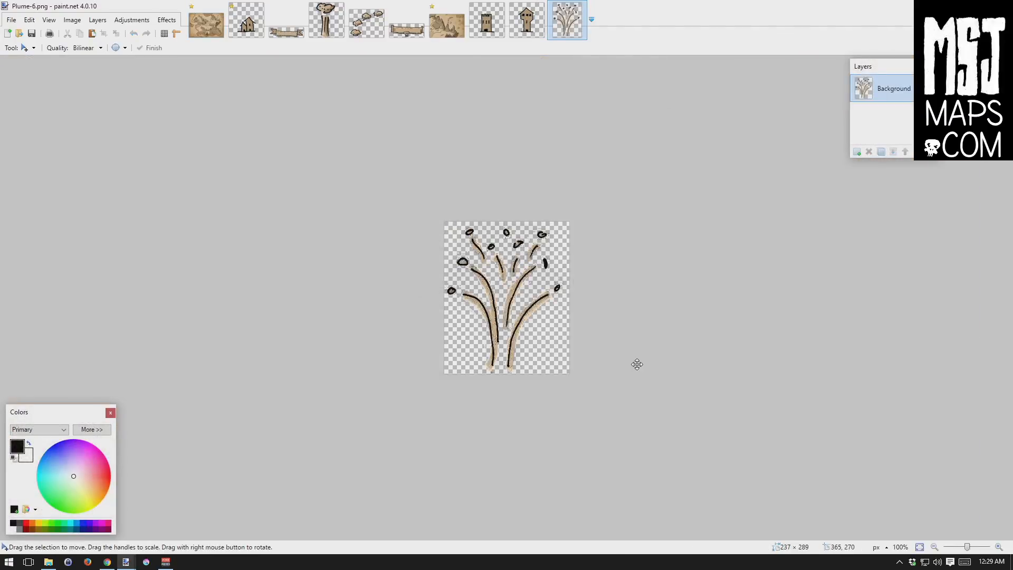
pyautogui.hotkey('ctrl', 'a')
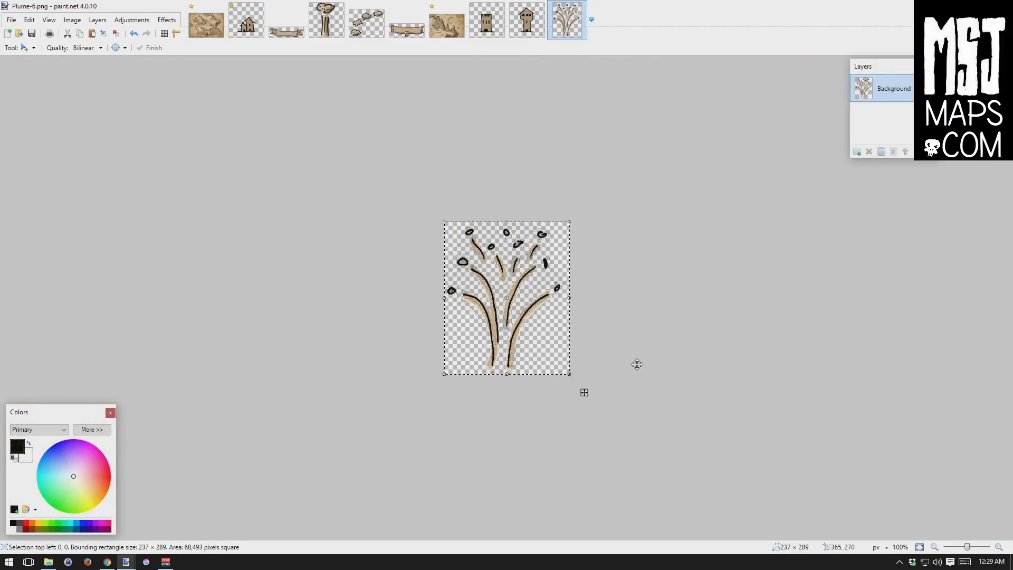
# Return to the large map and add a new layer at the very top of the layer stack.
pyautogui.click(206, 22)
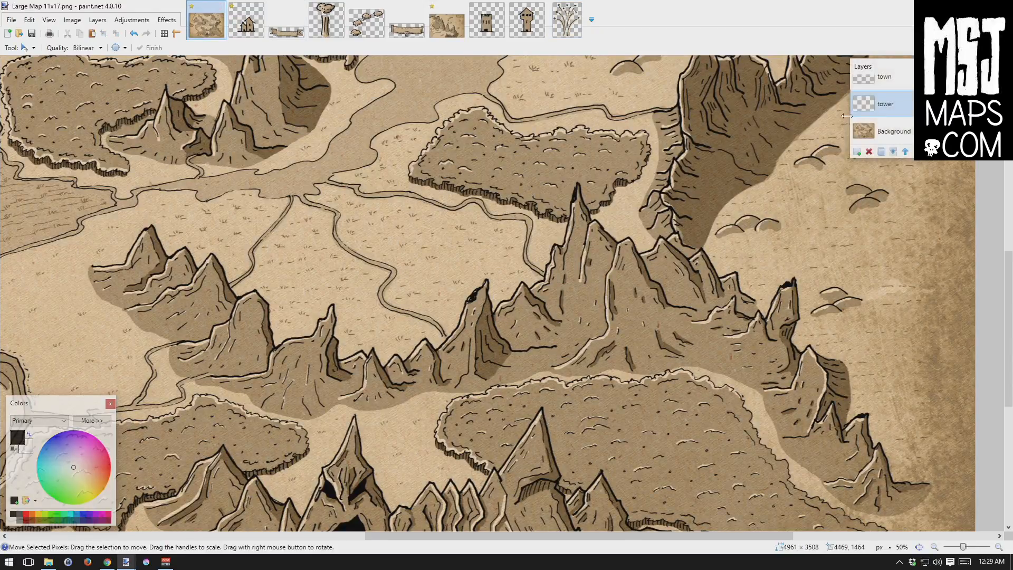
pyautogui.scroll(5, 886, 106)
pyautogui.click(895, 89)
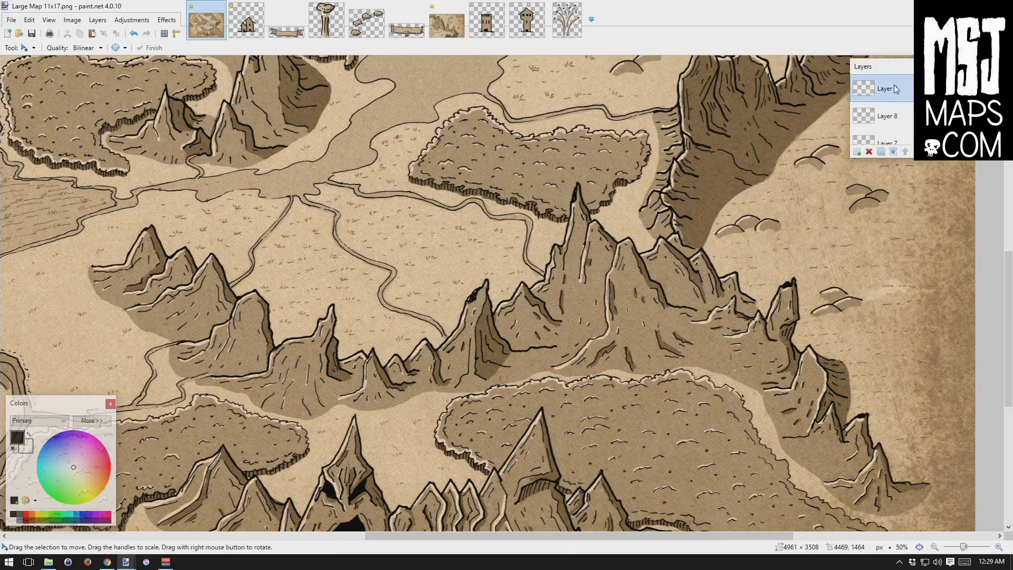
pyautogui.hotkey('ctrl', 'shift', 'n')
# Paste the plume above the crater of the southern volcano, rotate it to 5.82° to follow the slope, and deselect.
pyautogui.hotkey('ctrl', 'v')
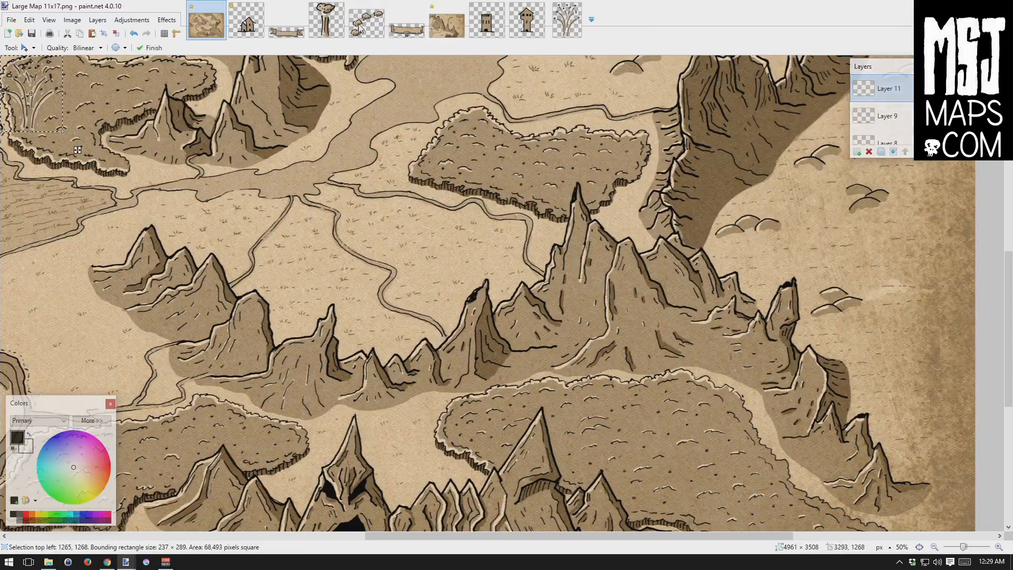
pyautogui.moveTo(77, 150); pyautogui.dragTo(517, 293)
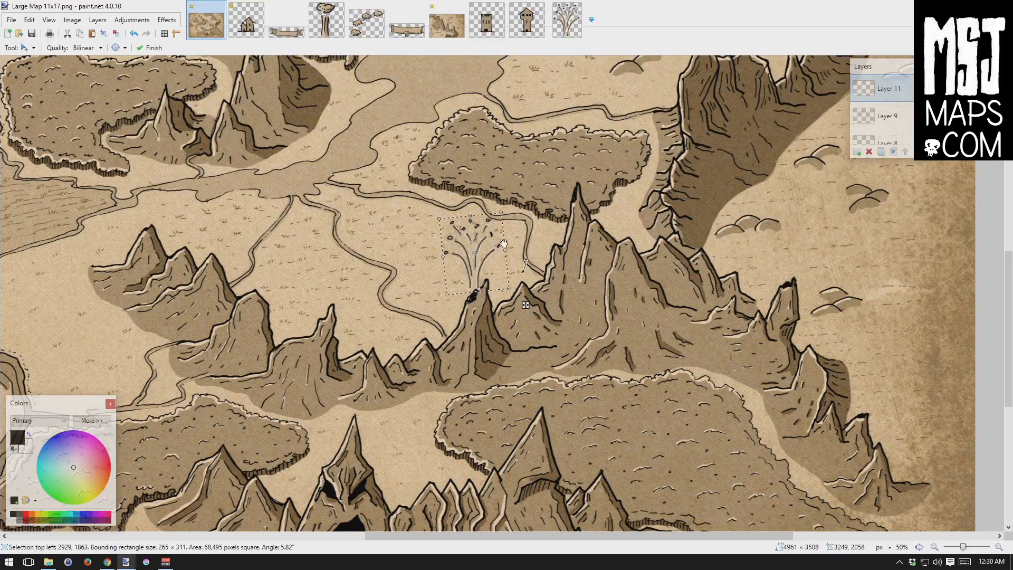
pyautogui.click(156, 47)
pyautogui.hotkey('ctrl', 'd')
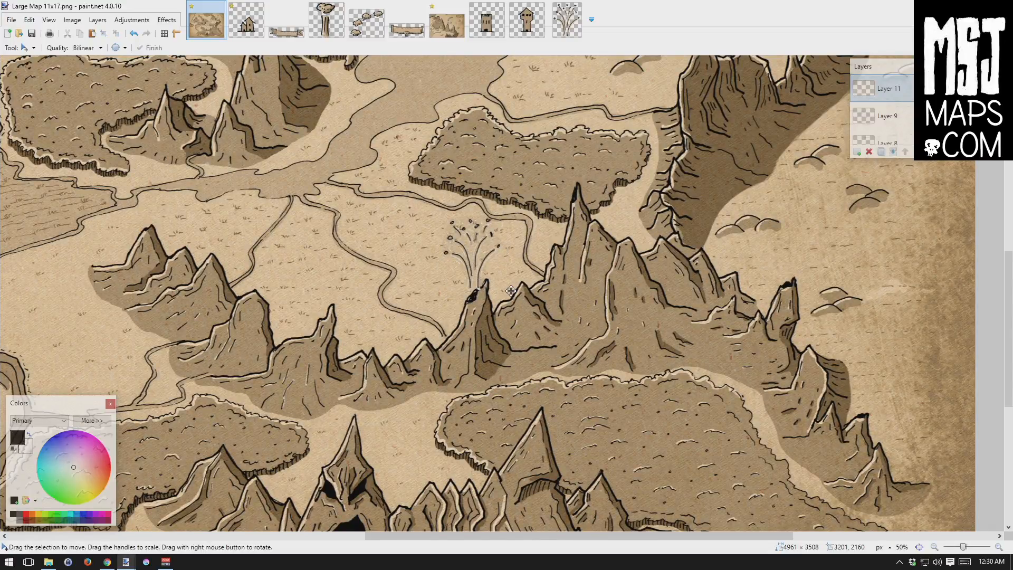
# Erase the pale highlights around the plume's lines using the Eraser with a brush width of 4.
pyautogui.scroll(2, 511, 290)
pyautogui.scroll(1, 510, 290)
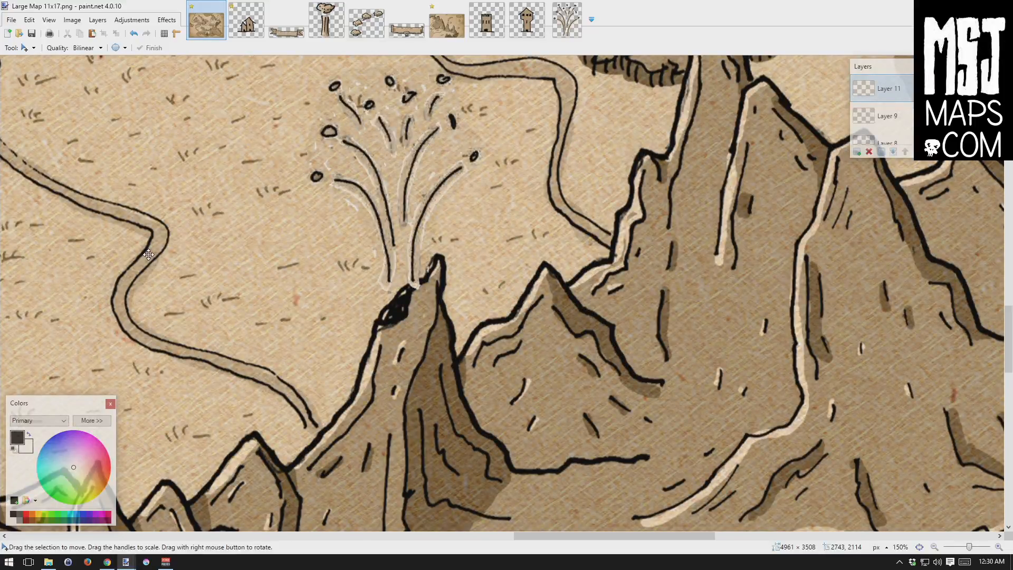
pyautogui.press('e')
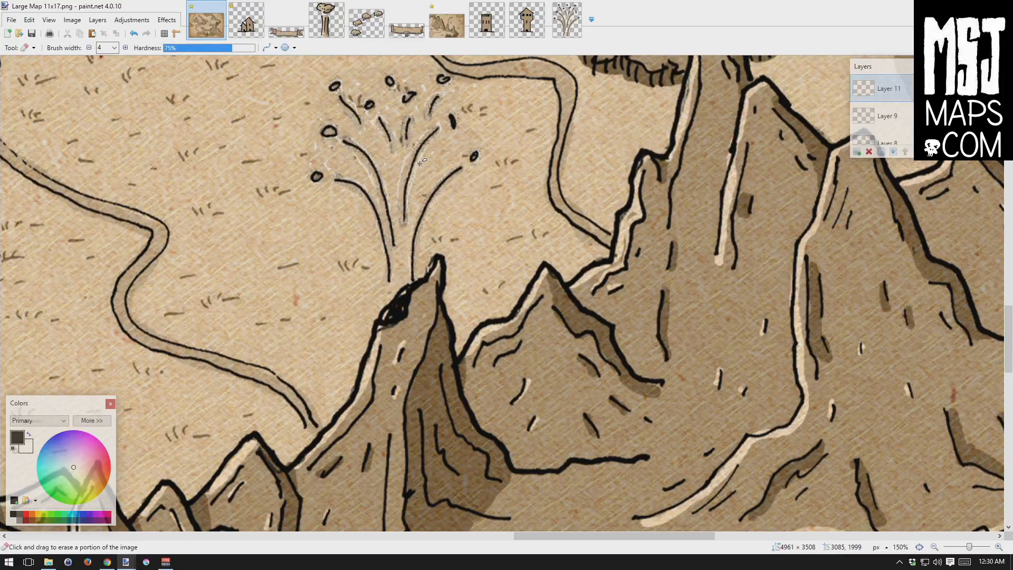
pyautogui.scroll(-4, 420, 162)
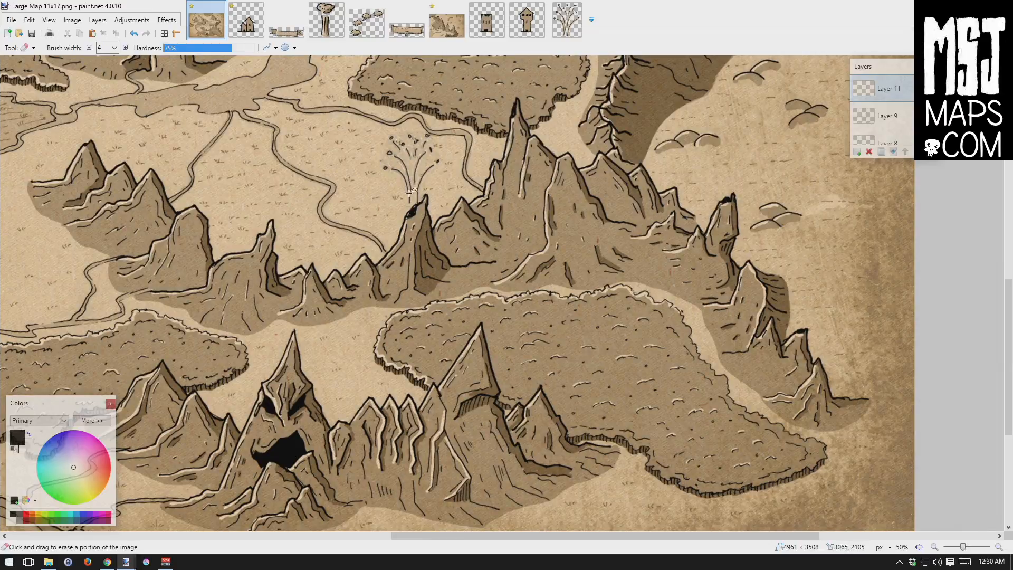
pyautogui.moveTo(336, 184); pyautogui.dragTo(776, 274)
pyautogui.moveTo(440, 299); pyautogui.dragTo(537, 230)
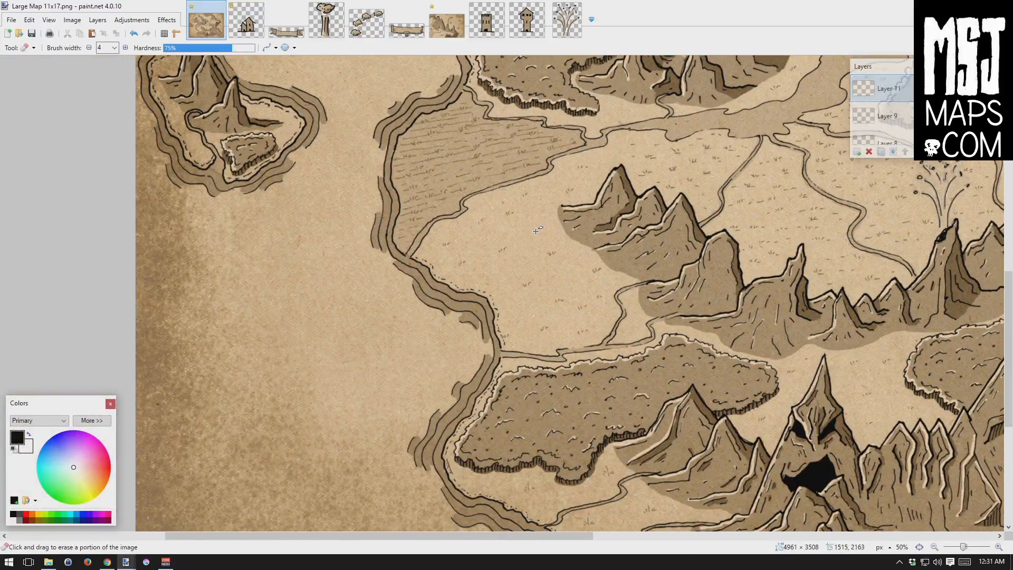
# Open the icon file Ship-2.png from the Icons folder.
pyautogui.click(12, 20)
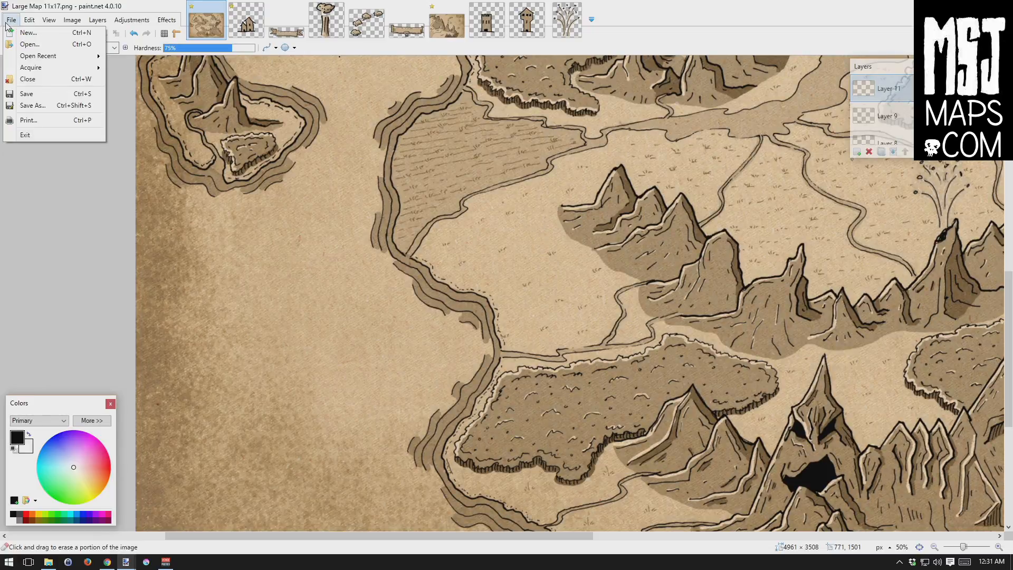
pyautogui.click(25, 46)
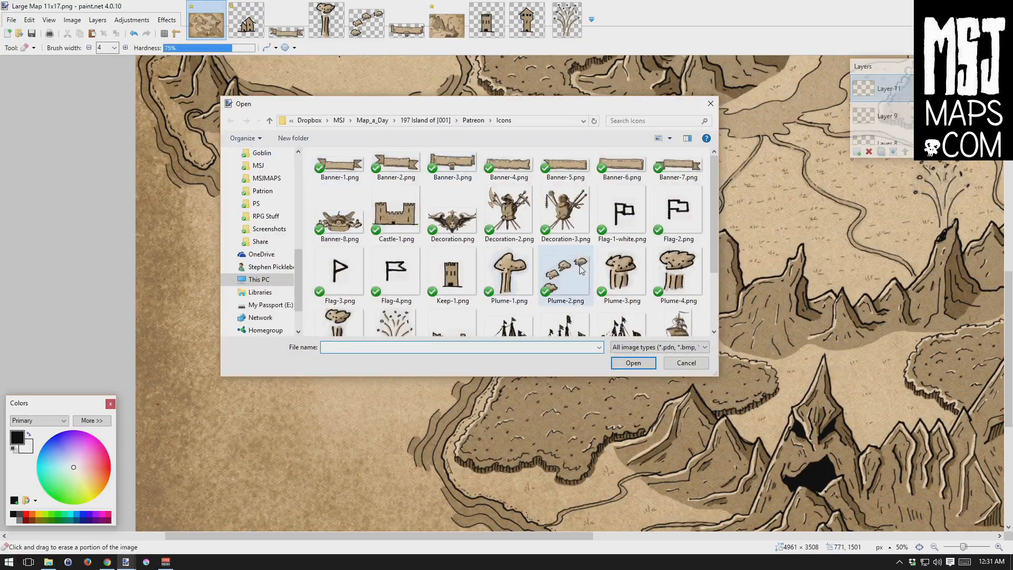
pyautogui.moveTo(713, 210); pyautogui.dragTo(719, 281)
pyautogui.click(565, 235)
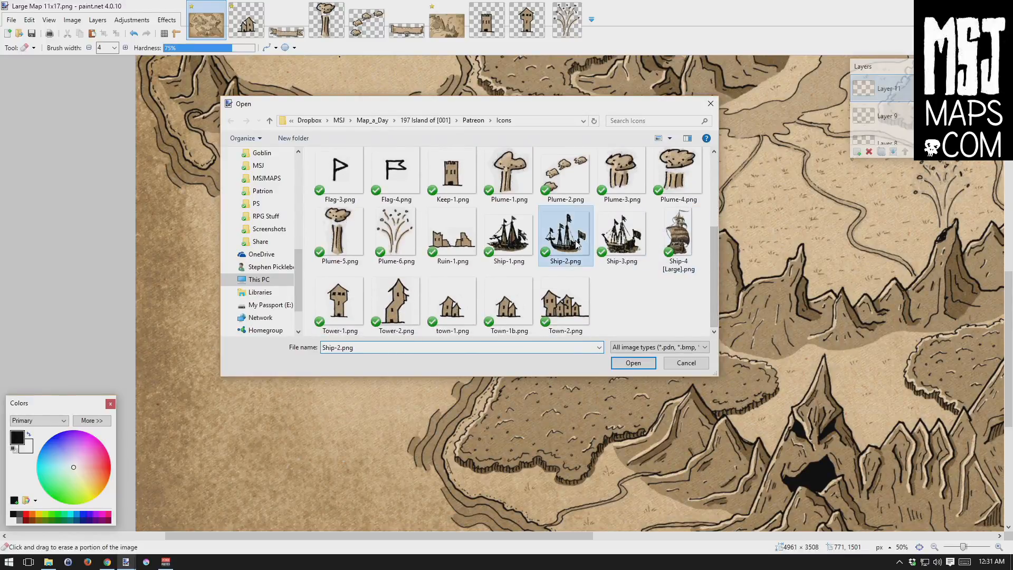
pyautogui.click(636, 362)
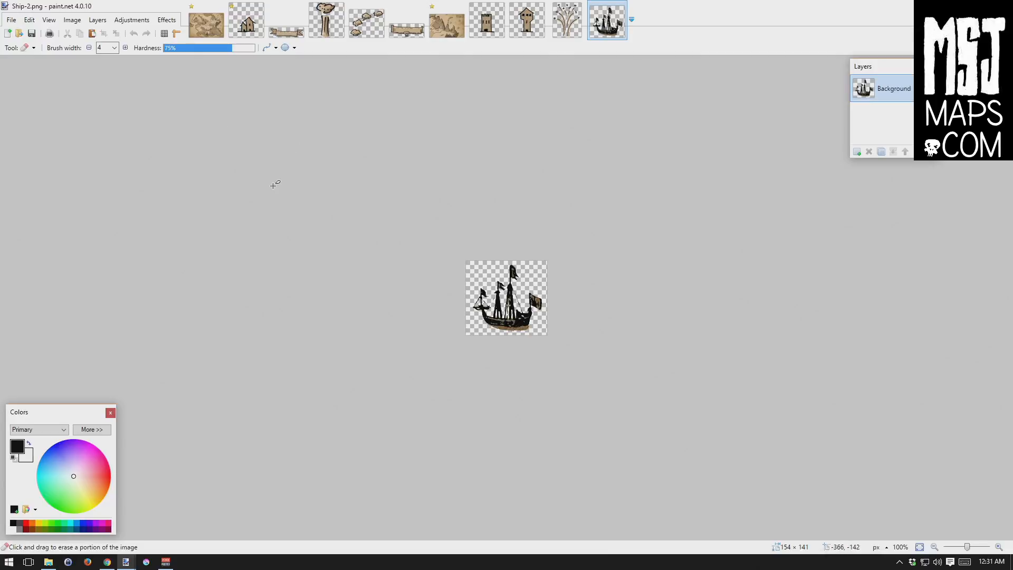
# Flip the ship image horizontally and copy the whole image.
pyautogui.click(74, 21)
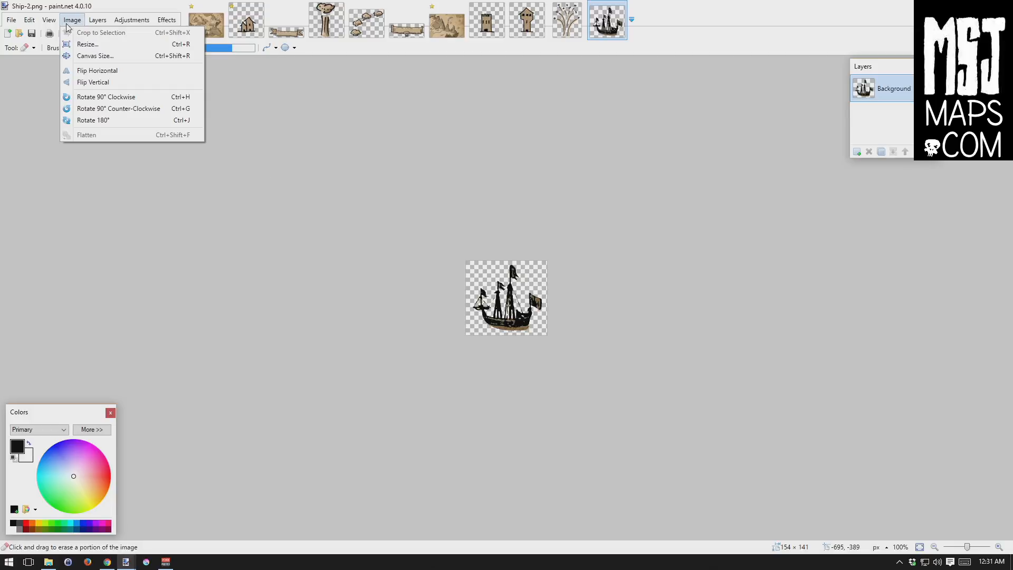
pyautogui.click(97, 72)
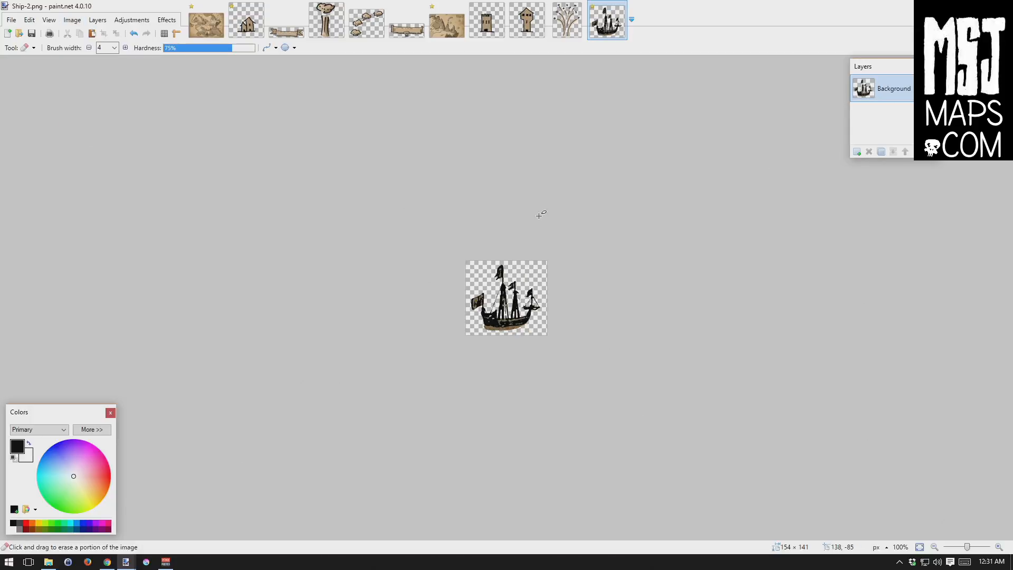
pyautogui.hotkey('ctrl', 'a')
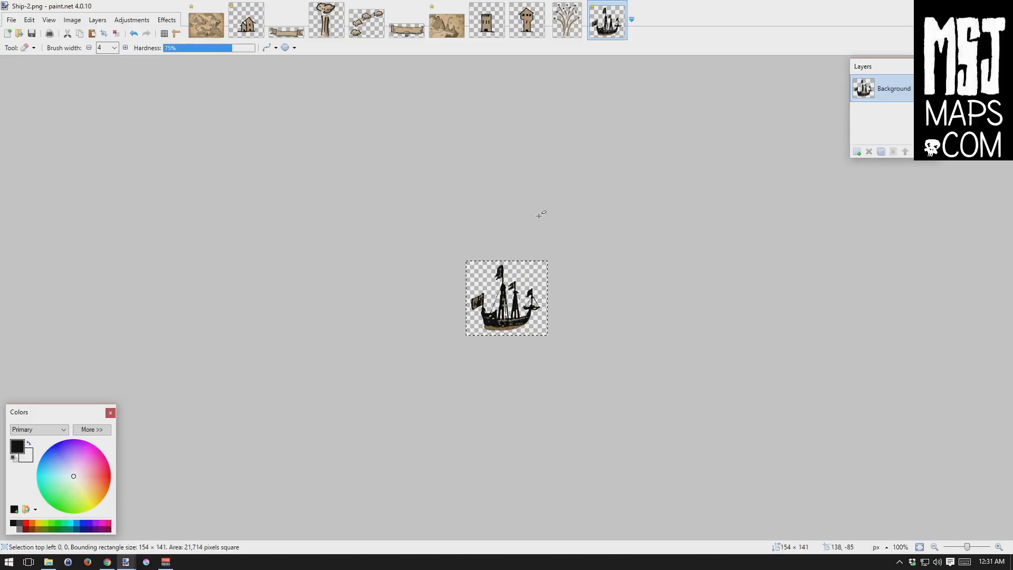
# Return to the large map, add a new layer above the plume layer and name it "ship".
pyautogui.hotkey('ctrl', 'Tab')
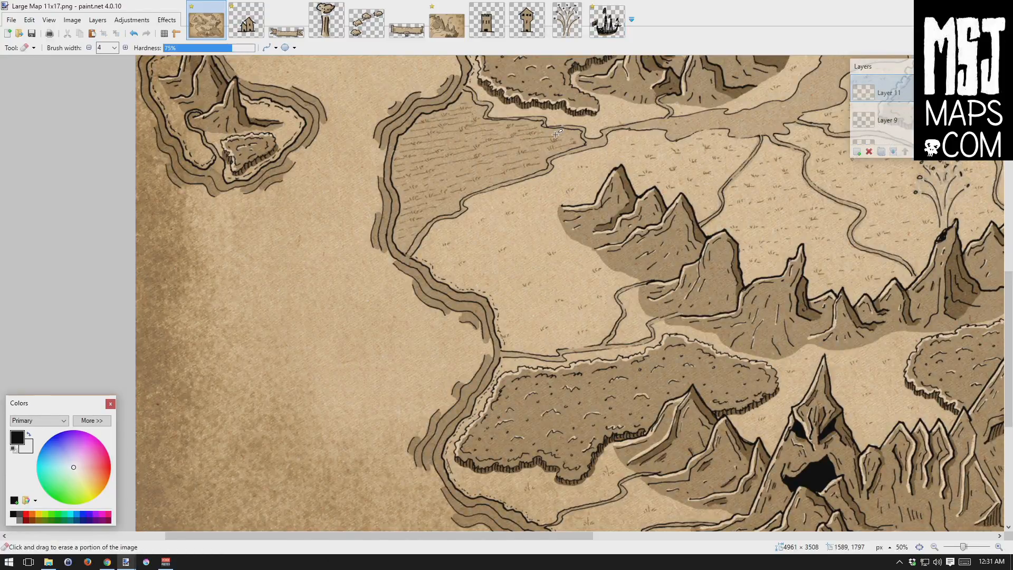
pyautogui.hotkey('ctrl', 'shift', 'n')
pyautogui.doubleClick(890, 89)
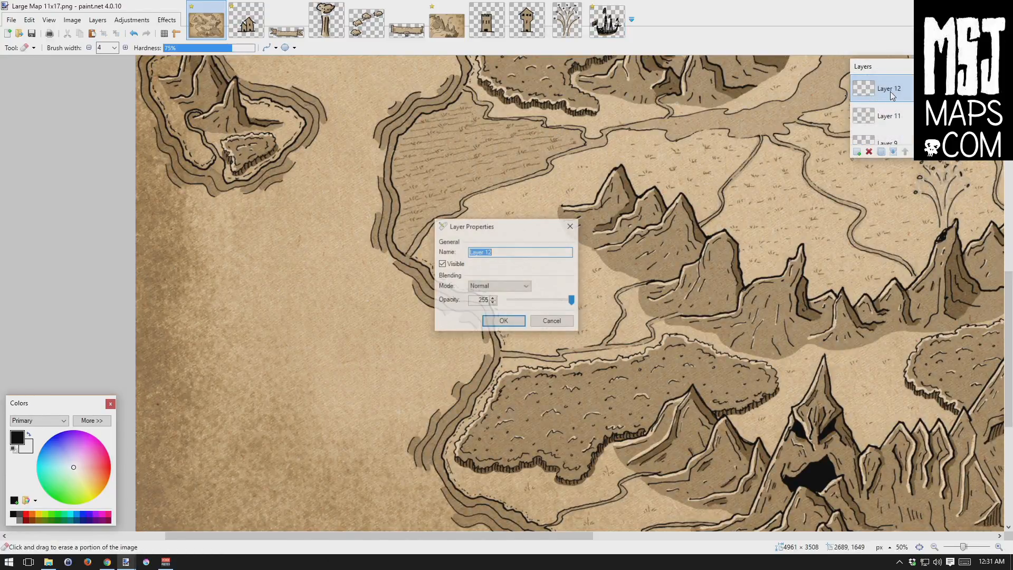
pyautogui.write('shi')
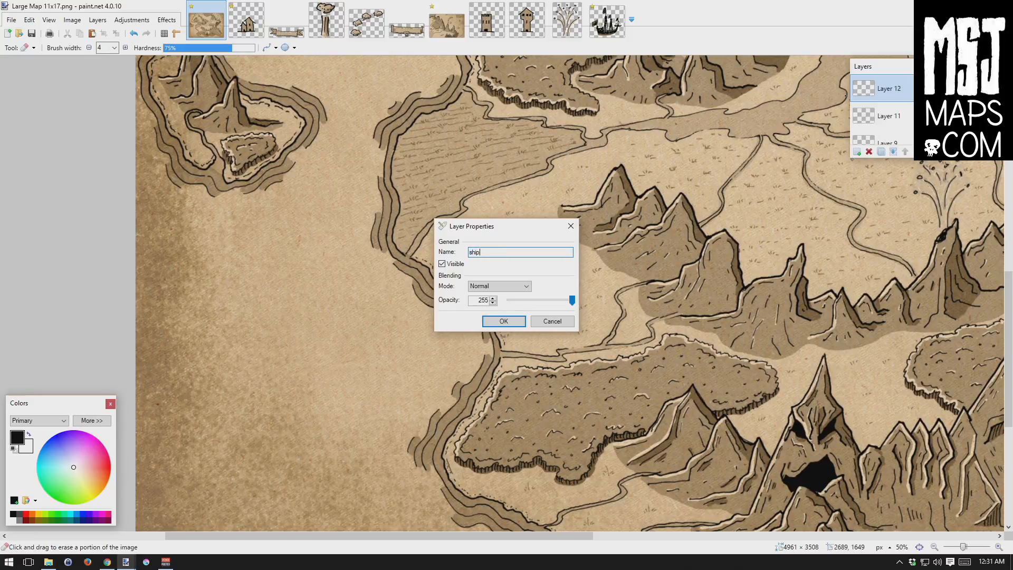
pyautogui.write('p')
pyautogui.click(505, 320)
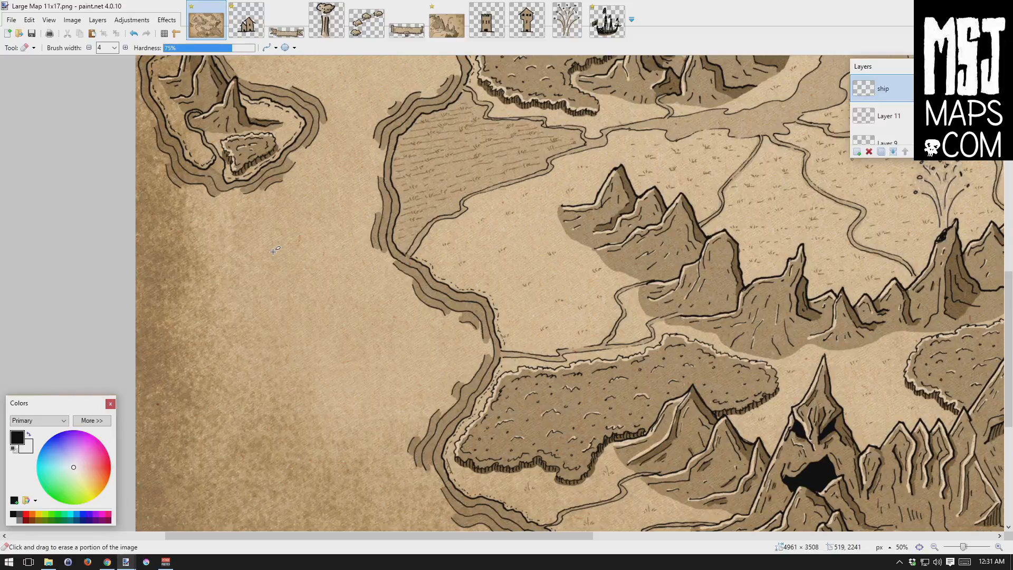
# Paste the ship onto its layer and position it in the sea just off the southwestern river mouth.
pyautogui.hotkey('ctrl', 'v')
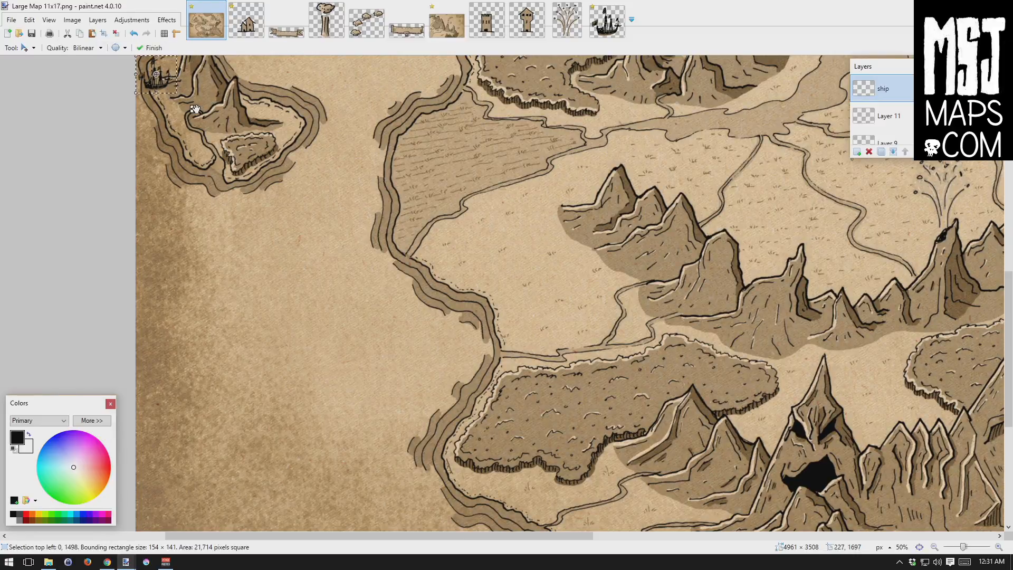
pyautogui.moveTo(197, 108); pyautogui.dragTo(296, 148)
pyautogui.moveTo(324, 183); pyautogui.dragTo(443, 396)
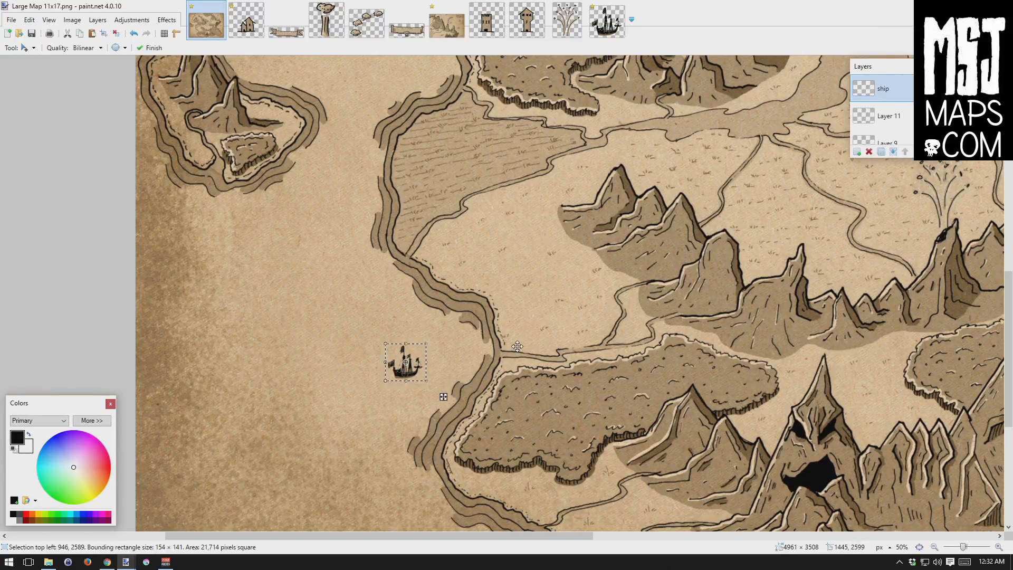
# Open the icon file Town-2.png and copy the whole image.
pyautogui.click(11, 21)
pyautogui.click(29, 45)
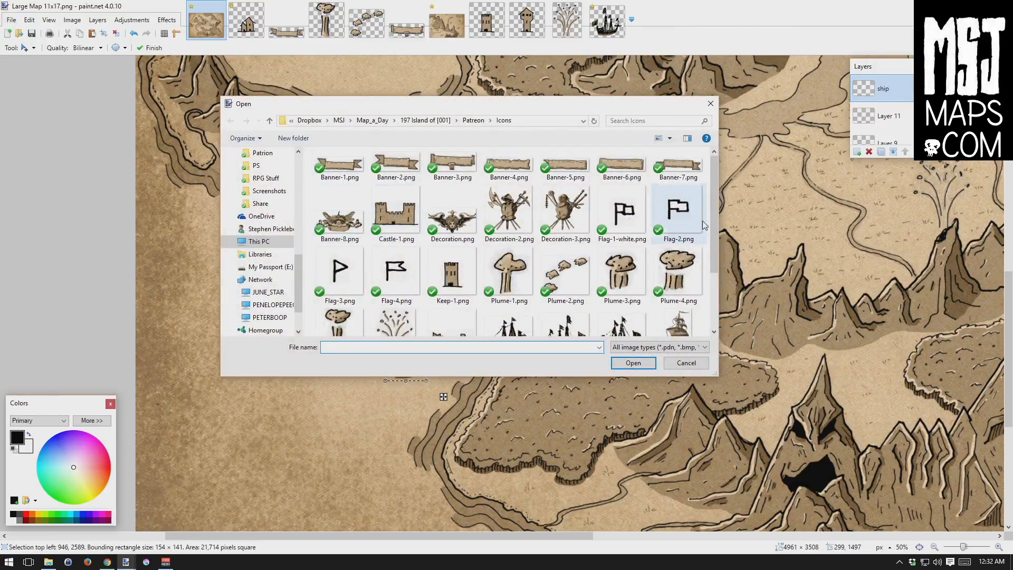
pyautogui.moveTo(714, 220); pyautogui.dragTo(714, 293)
pyautogui.click(564, 304)
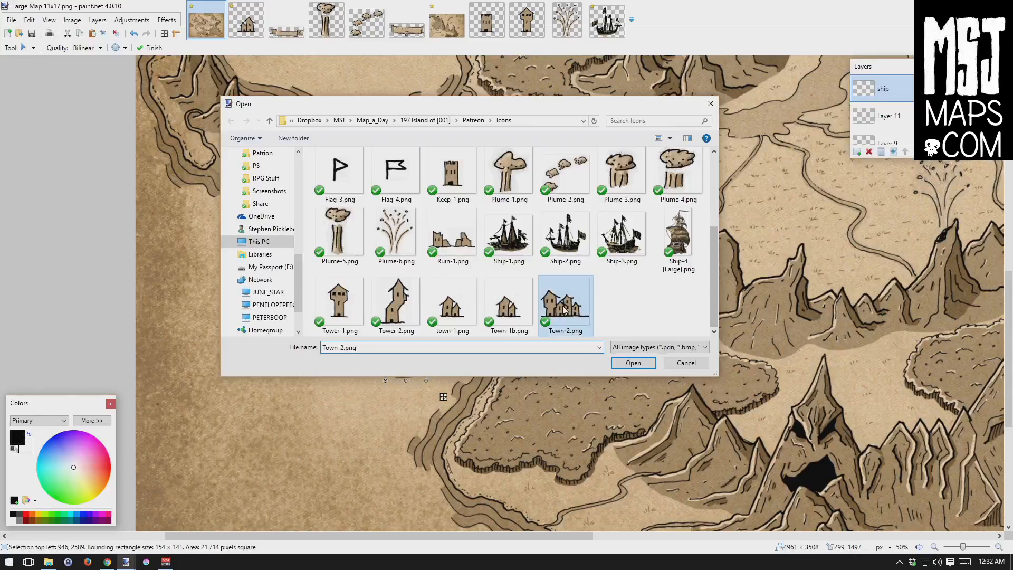
pyautogui.click(636, 363)
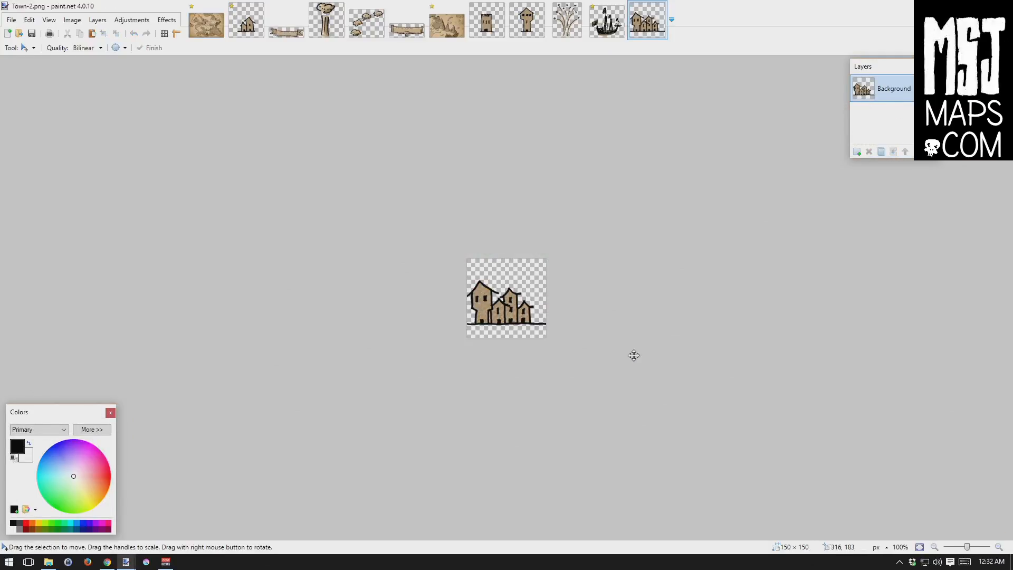
pyautogui.hotkey('ctrl', 'a')
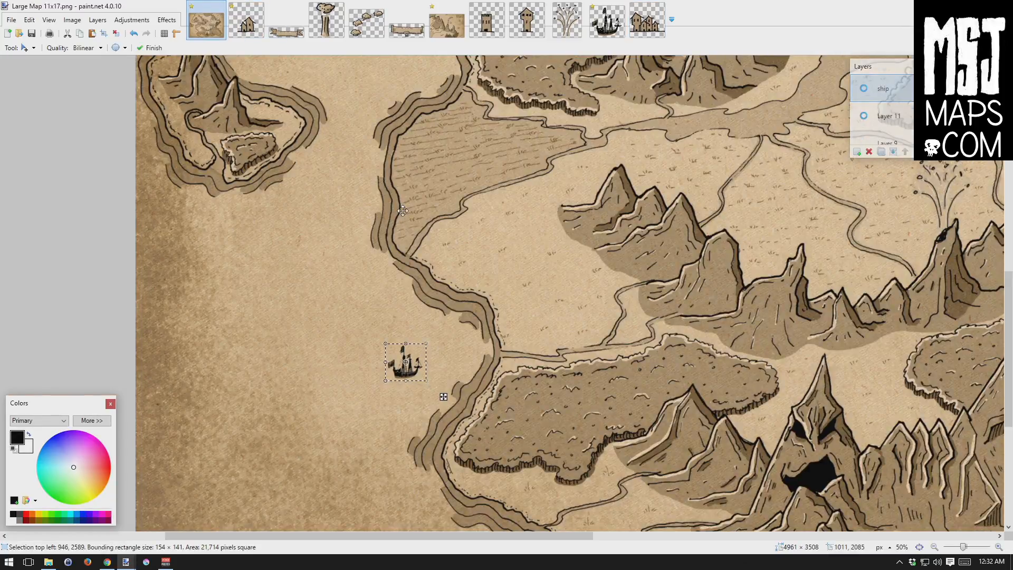
# Deselect the ship, add a new layer to the large map and paste the town beside the southwestern river mouth, opposite the ship.
pyautogui.hotkey('ctrl', 'd')
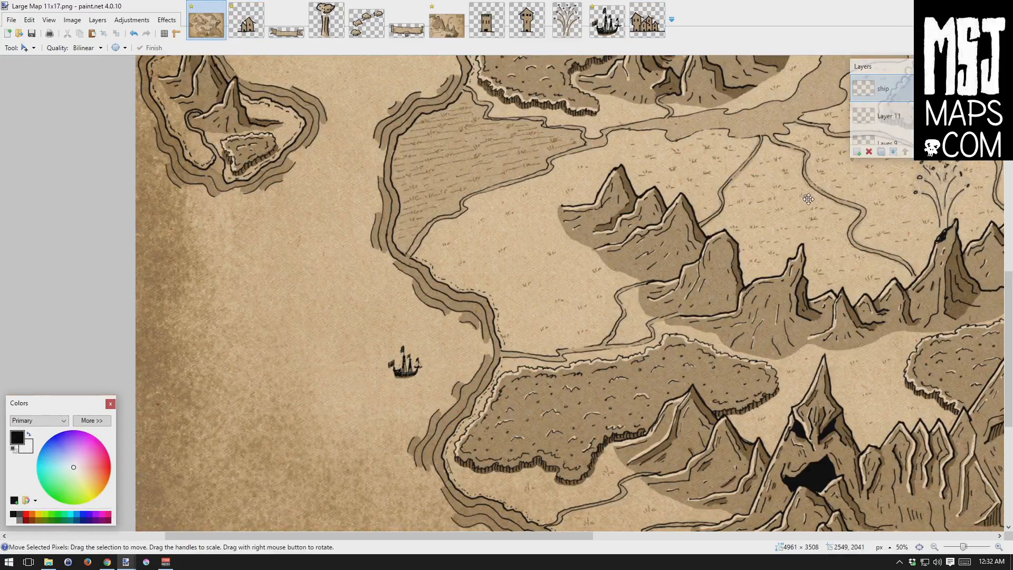
pyautogui.hotkey('ctrl', 'shift', 'n')
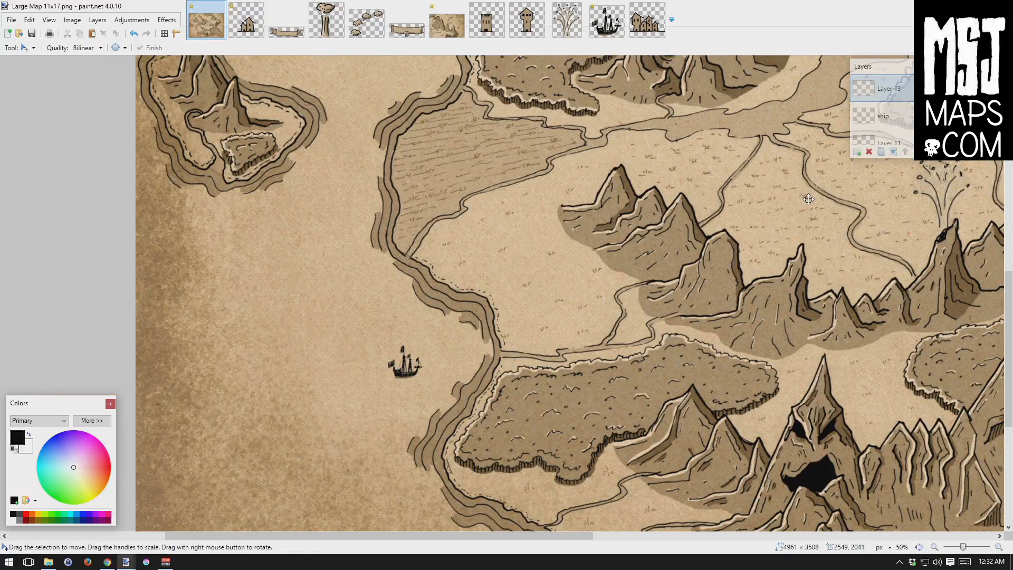
pyautogui.hotkey('ctrl', 'v')
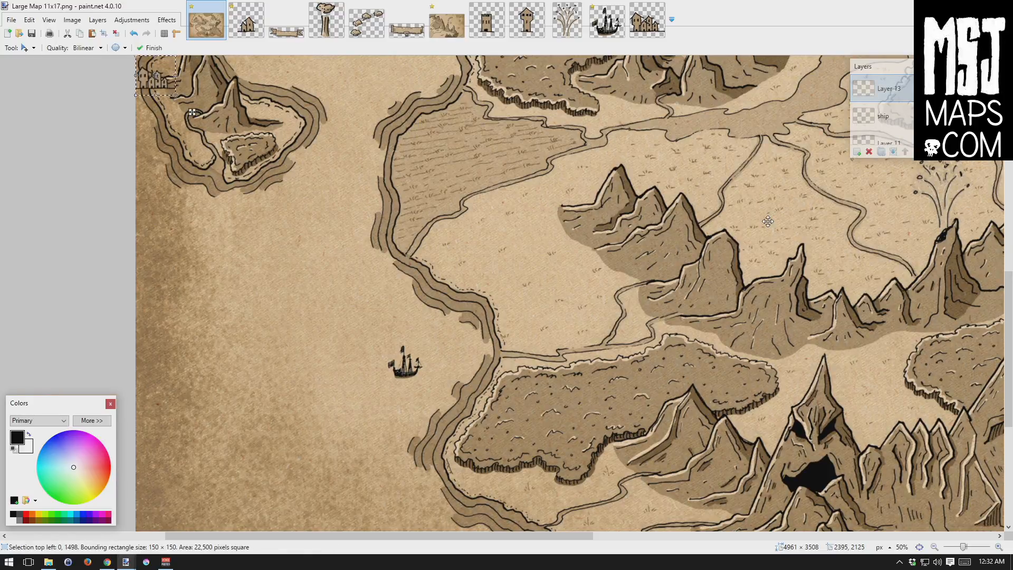
pyautogui.moveTo(192, 111); pyautogui.dragTo(565, 369)
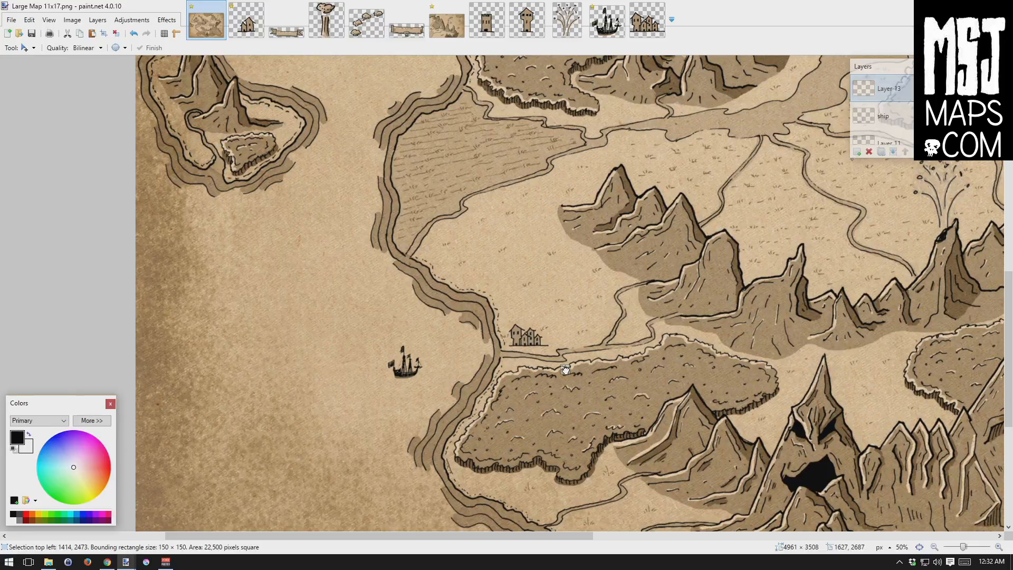
pyautogui.moveTo(565, 369); pyautogui.dragTo(565, 369)
pyautogui.press('Return')
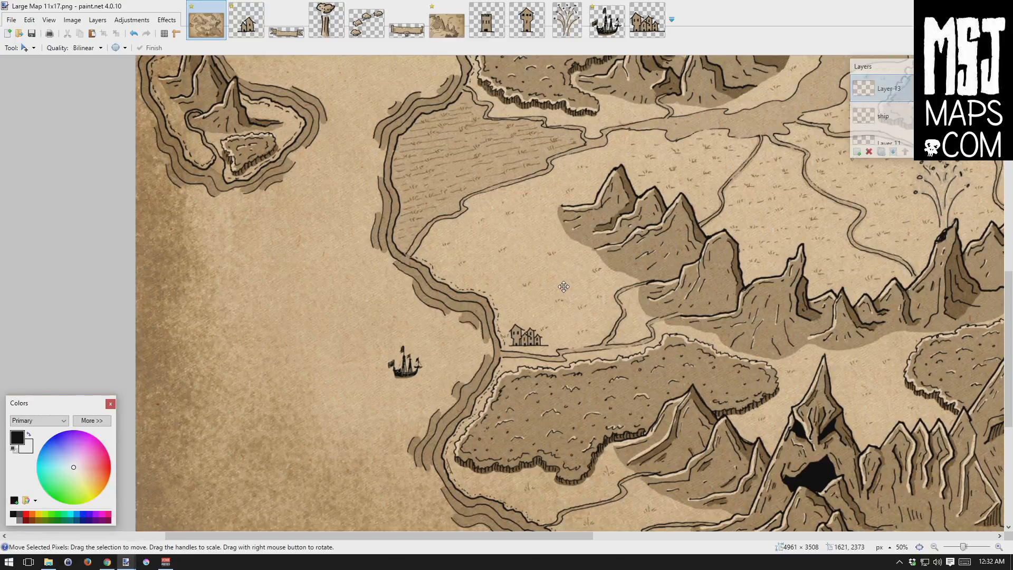
# Look over the large map's central, southern and western regions, ending at the northwest coast.
pyautogui.moveTo(684, 189); pyautogui.dragTo(361, 402)
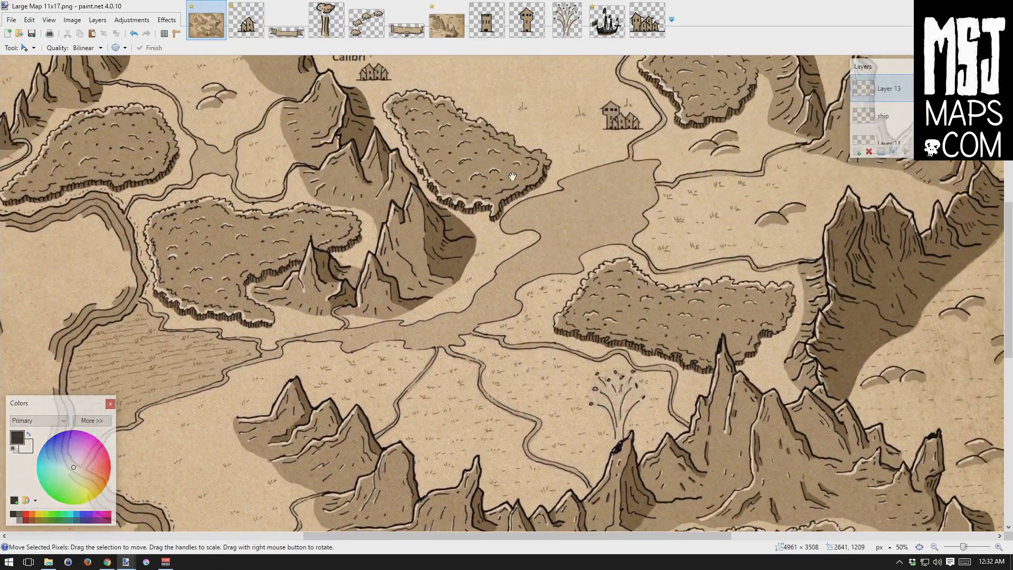
pyautogui.moveTo(512, 176); pyautogui.dragTo(373, 236)
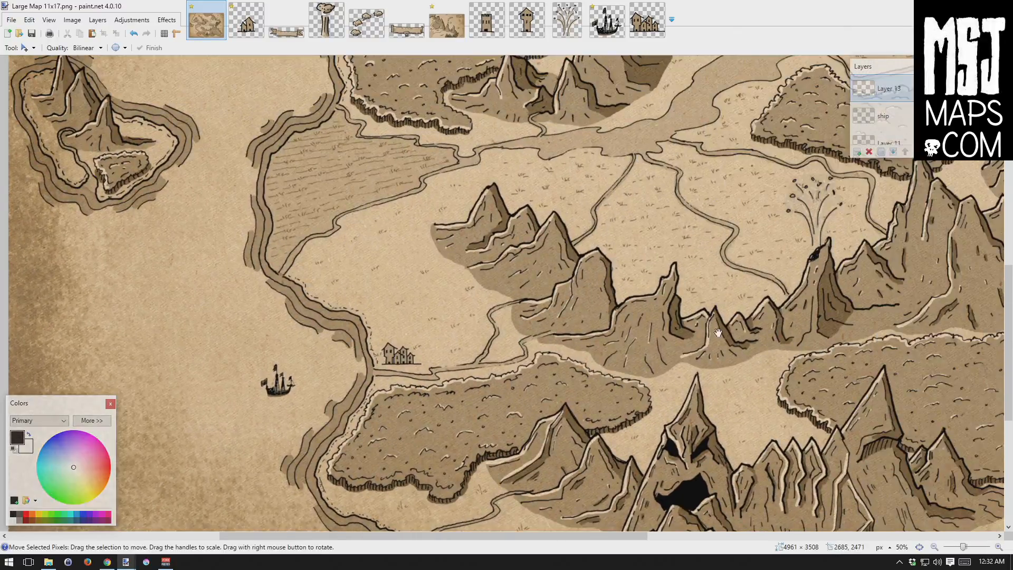
pyautogui.moveTo(717, 332); pyautogui.dragTo(252, 308)
pyautogui.moveTo(245, 166); pyautogui.dragTo(661, 185)
pyautogui.moveTo(293, 221); pyautogui.dragTo(559, 255)
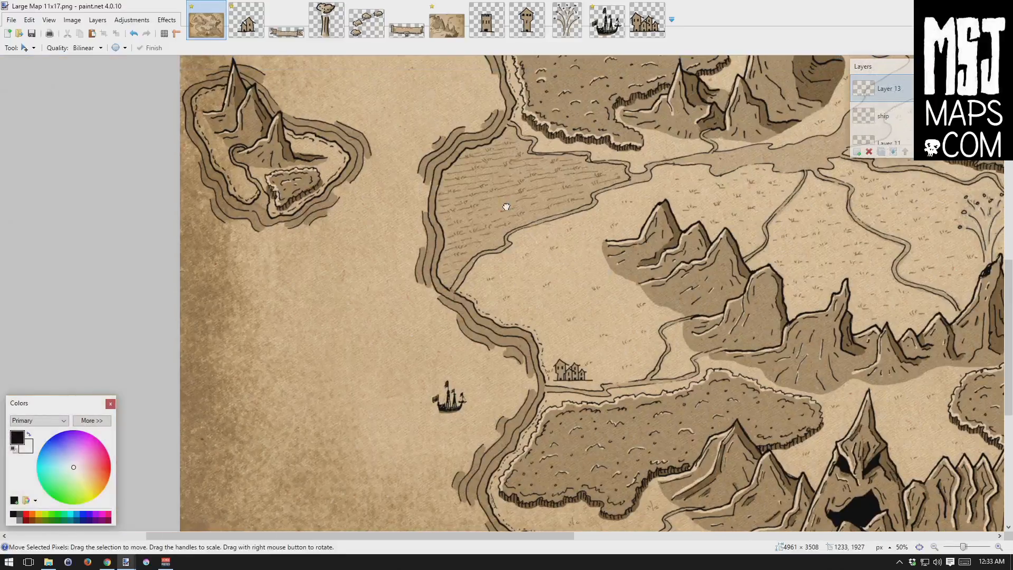
pyautogui.moveTo(506, 207); pyautogui.dragTo(529, 311)
pyautogui.moveTo(533, 227); pyautogui.dragTo(530, 277)
pyautogui.moveTo(559, 278); pyautogui.dragTo(579, 320)
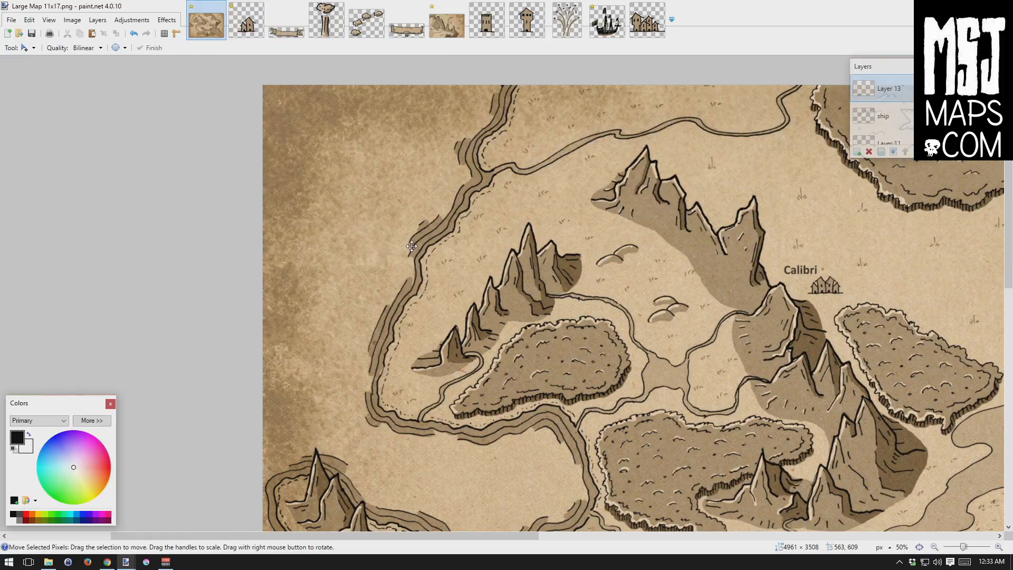
# Open the icon file Flag-3.png and copy the whole image.
pyautogui.click(11, 20)
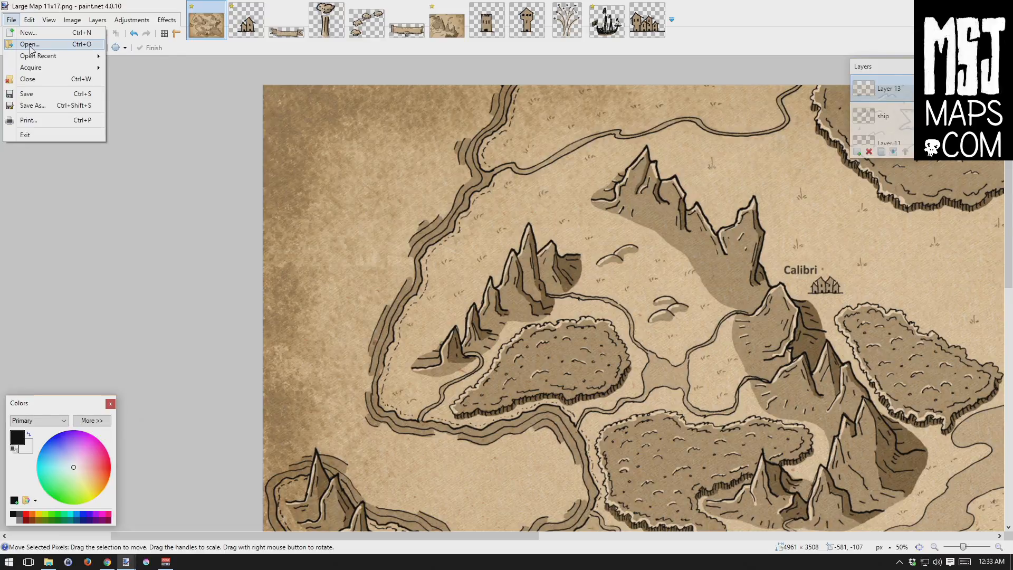
pyautogui.click(30, 45)
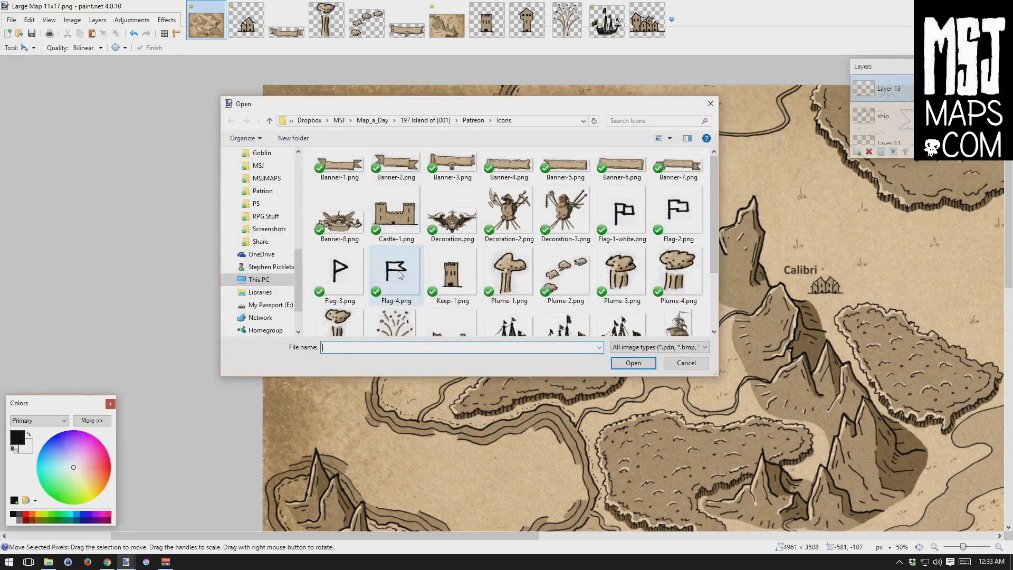
pyautogui.click(340, 275)
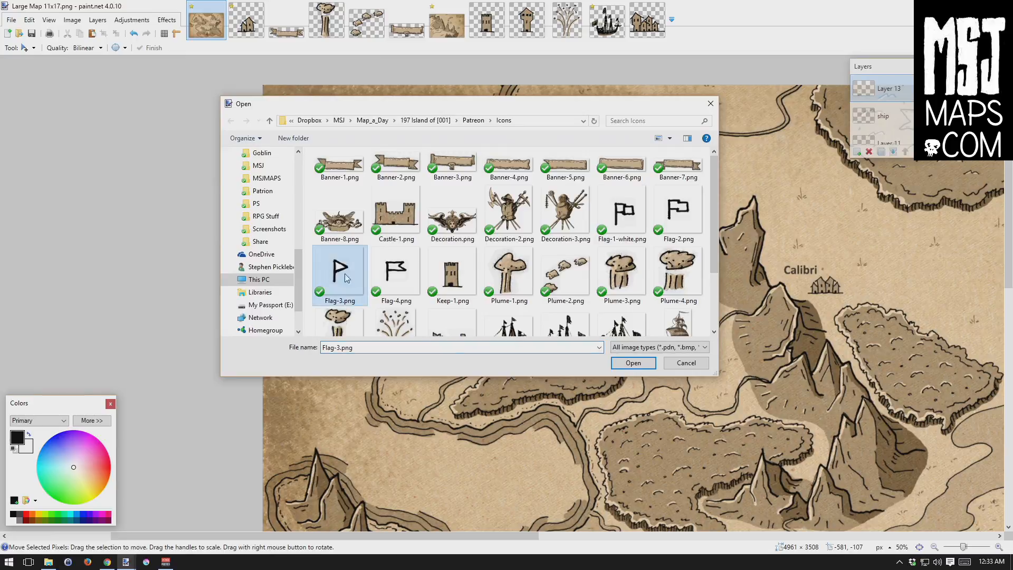
pyautogui.click(628, 363)
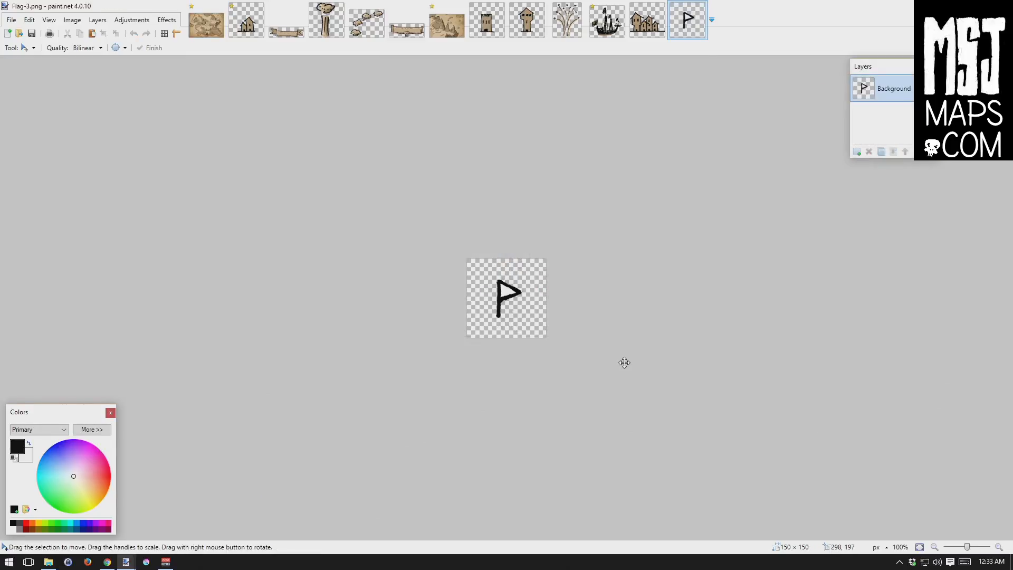
pyautogui.hotkey('ctrl', 'a')
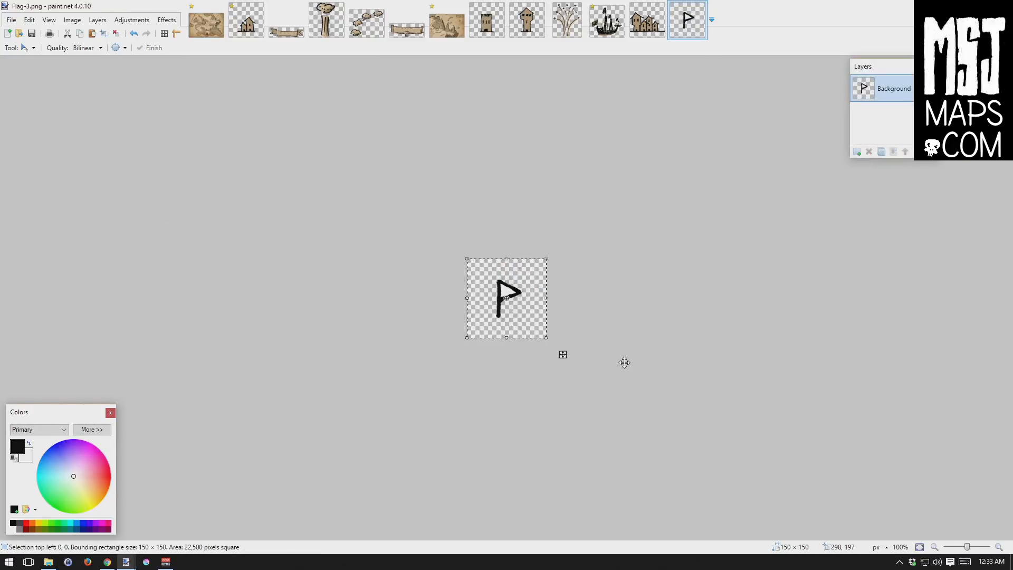
# Add a new layer to the large map and paste the flag onto the roof of the southwestern river-mouth town.
pyautogui.click(201, 28)
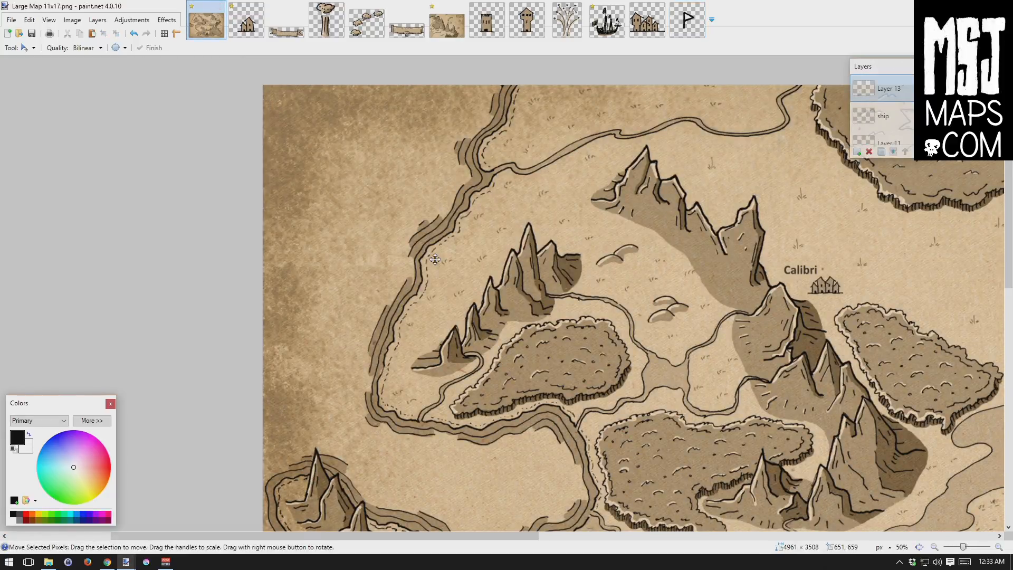
pyautogui.hotkey('ctrl', 'shift', 'n')
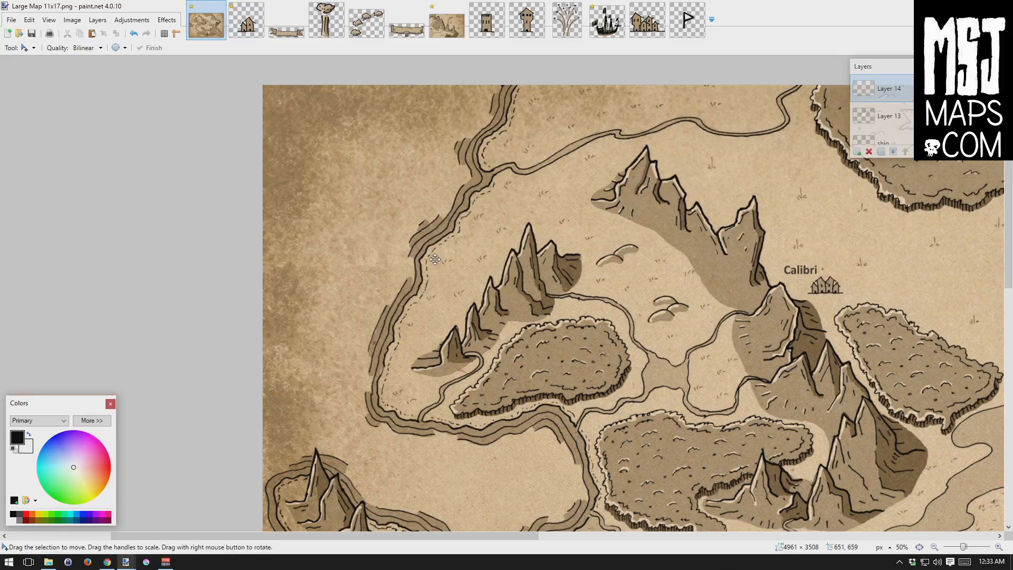
pyautogui.hotkey('ctrl', 'v')
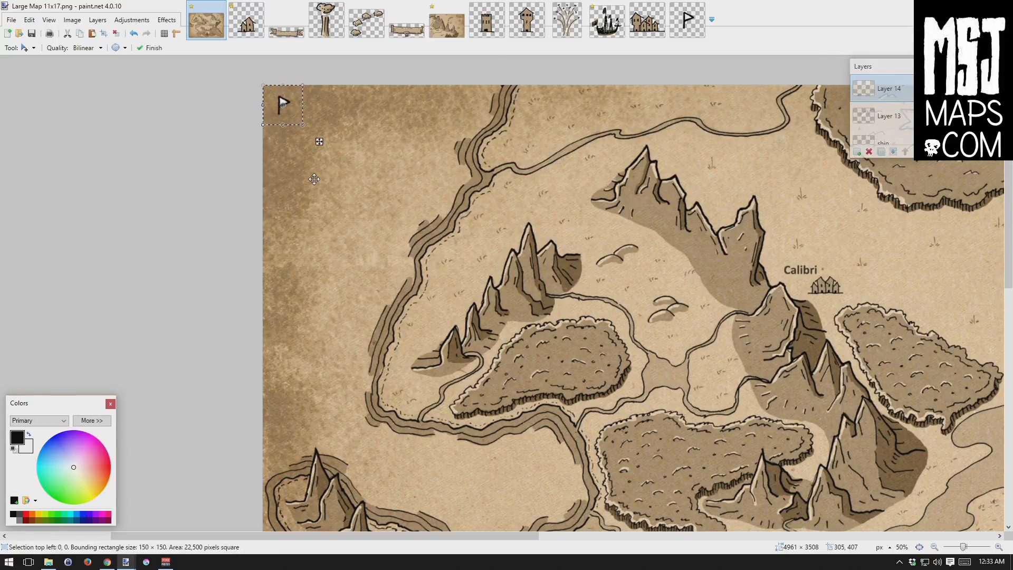
pyautogui.scroll(-1, 406, 226)
pyautogui.scroll(1, 406, 225)
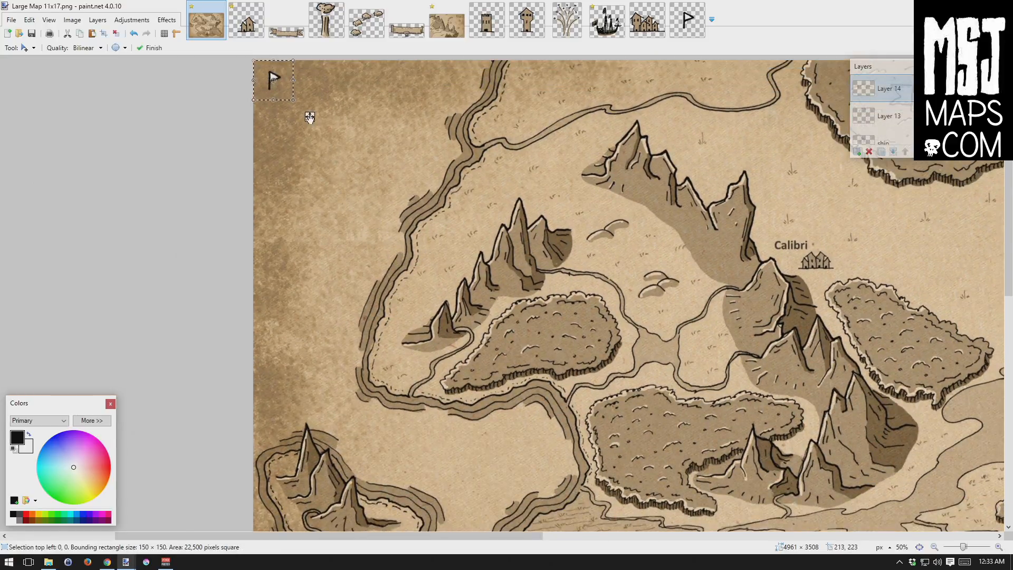
pyautogui.moveTo(310, 117); pyautogui.dragTo(602, 468)
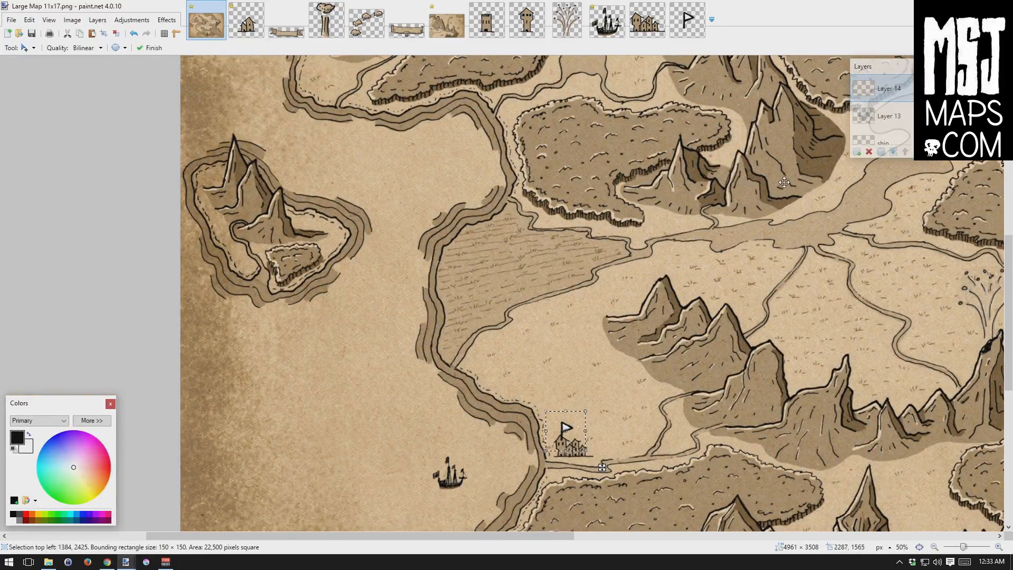
# Move the flag's layer beneath the town's layer and nudge the flag so its pole sits behind the rooftops.
pyautogui.moveTo(902, 91); pyautogui.dragTo(906, 127)
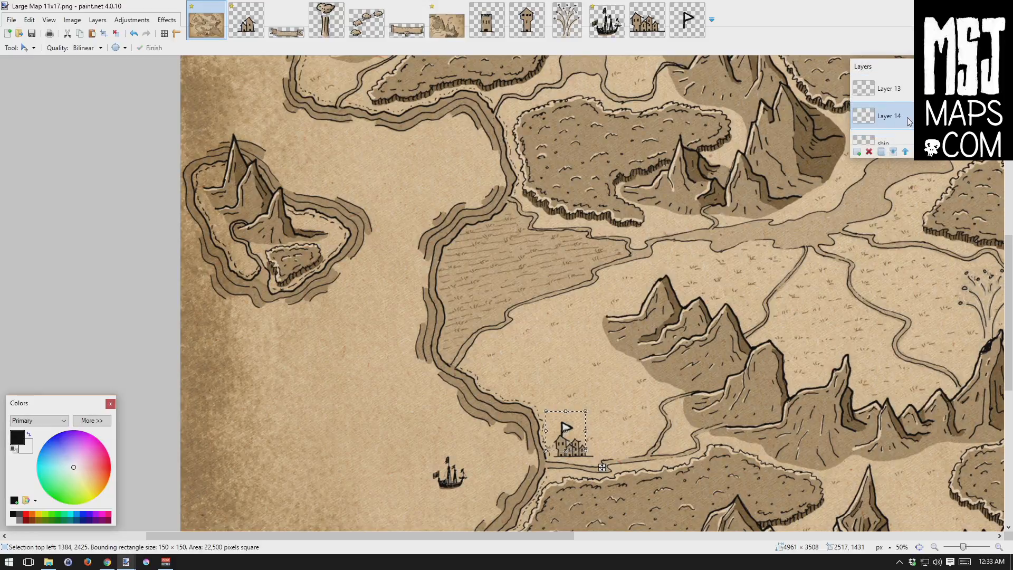
pyautogui.moveTo(602, 468); pyautogui.dragTo(605, 469)
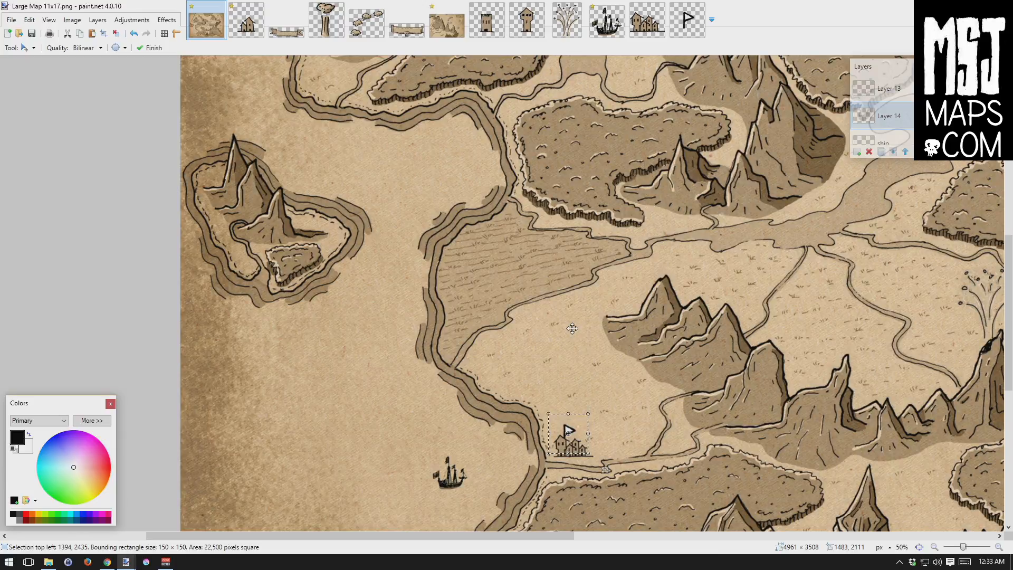
pyautogui.hotkey('ctrl', 'v')
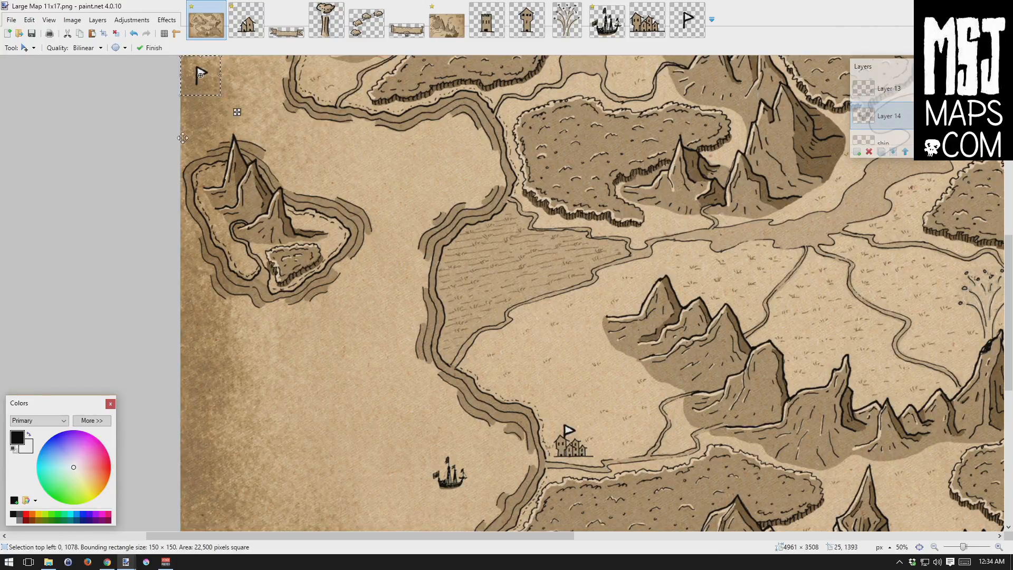
pyautogui.hotkey('ctrl', 'z')
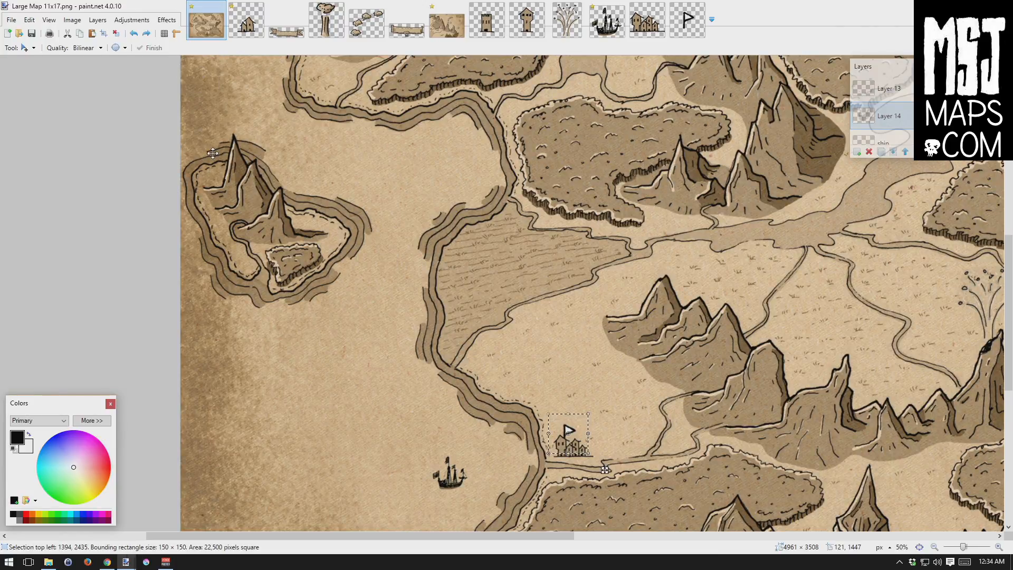
# Deselect the flag and paint its inside solid red with the Paintbrush.
pyautogui.scroll(-3, 401, 327)
pyautogui.hscroll(1, 400, 327)
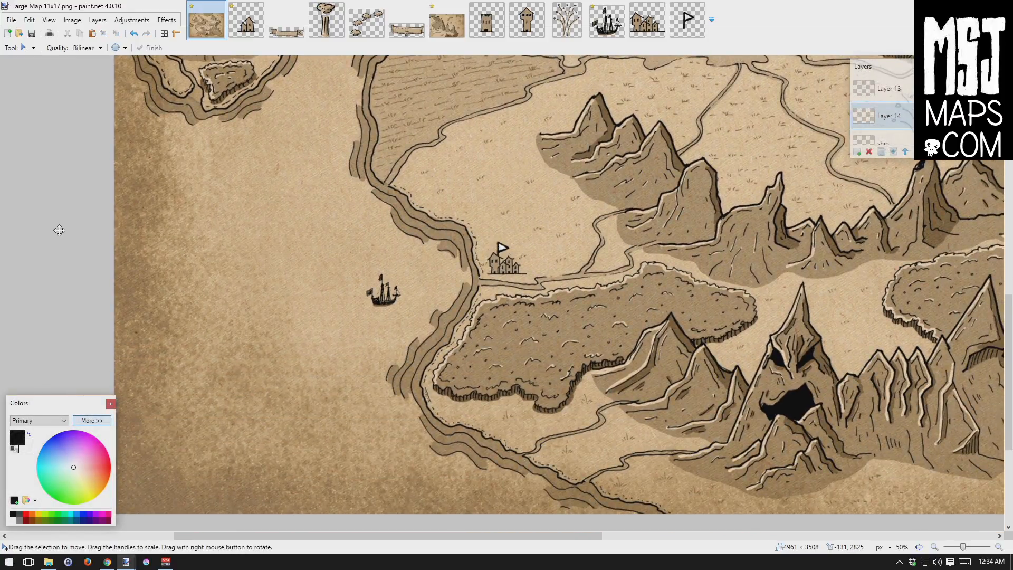
pyautogui.click(34, 49)
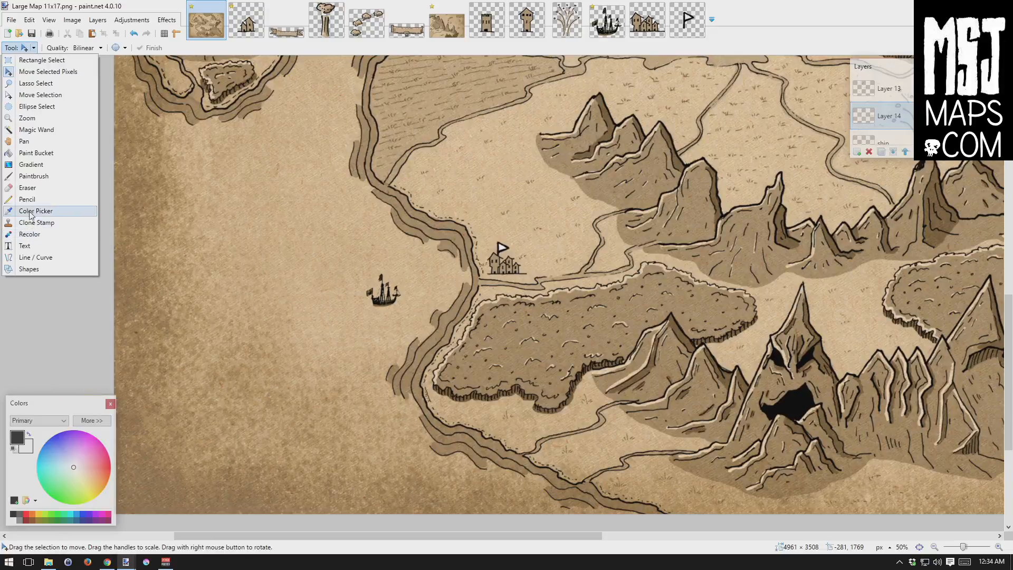
pyautogui.click(27, 177)
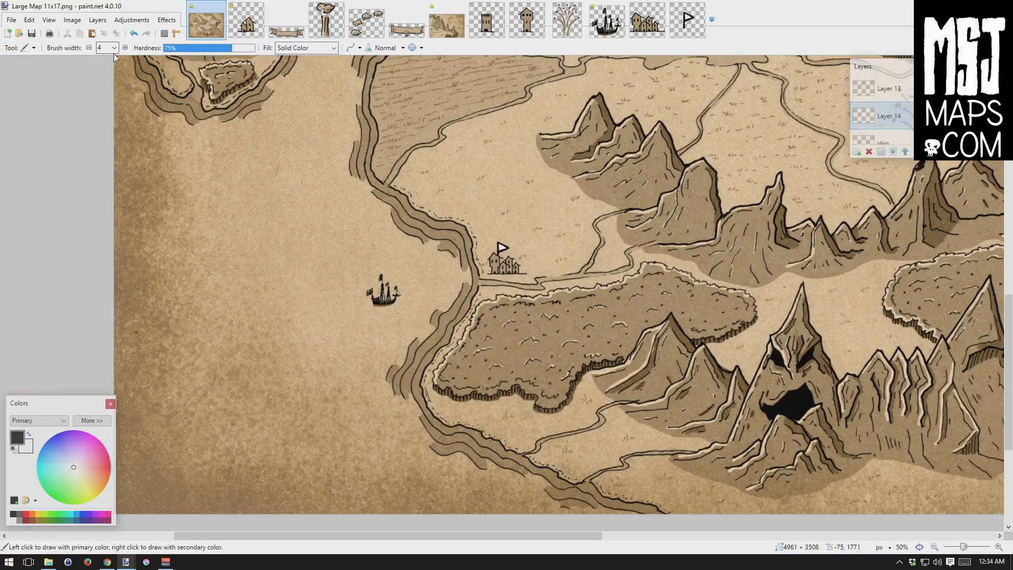
pyautogui.click(27, 514)
pyautogui.scroll(5, 501, 246)
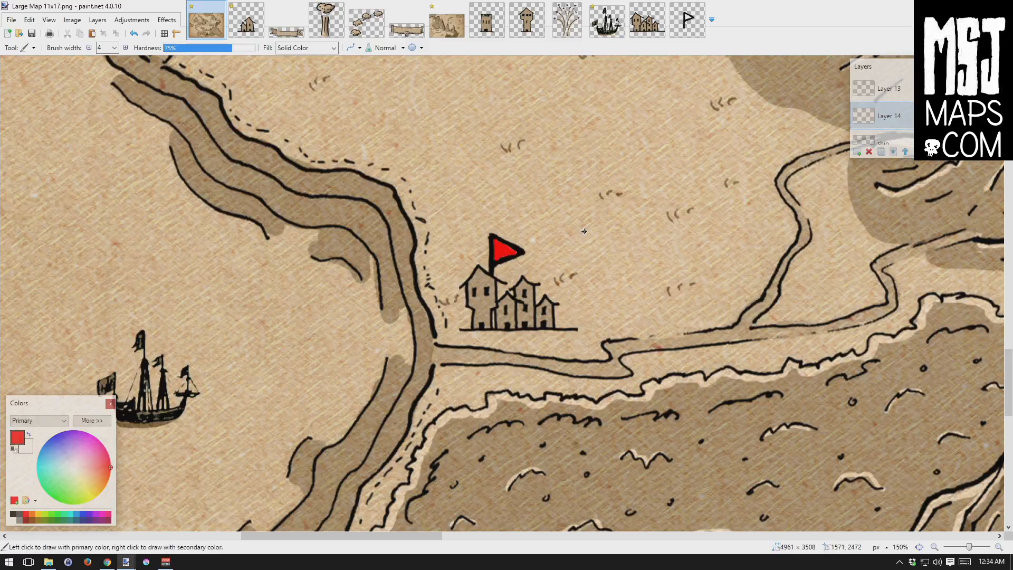
# Open the icon file Decoration-2.png and copy the whole image.
pyautogui.scroll(-5, 584, 231)
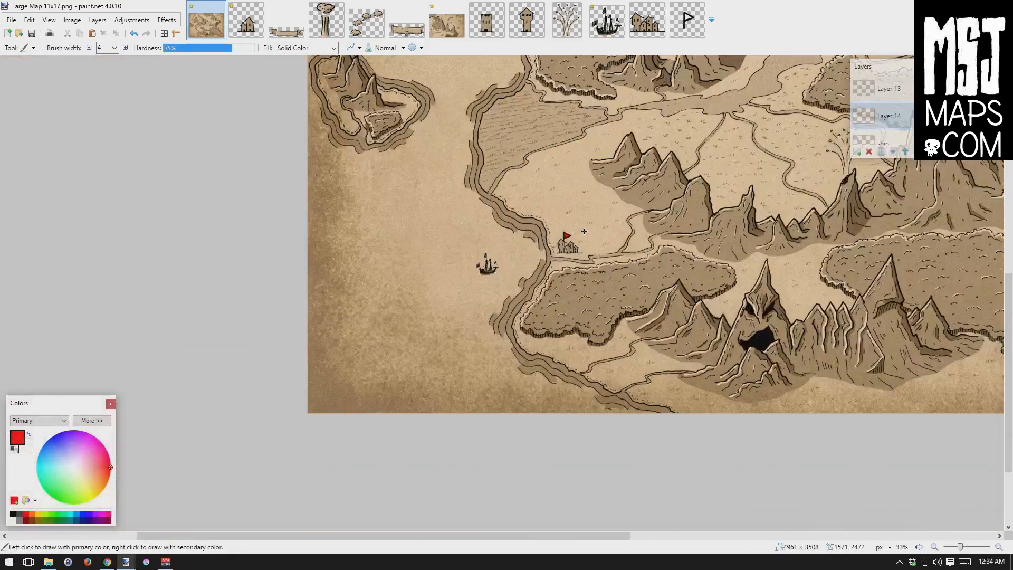
pyautogui.scroll(-1, 584, 231)
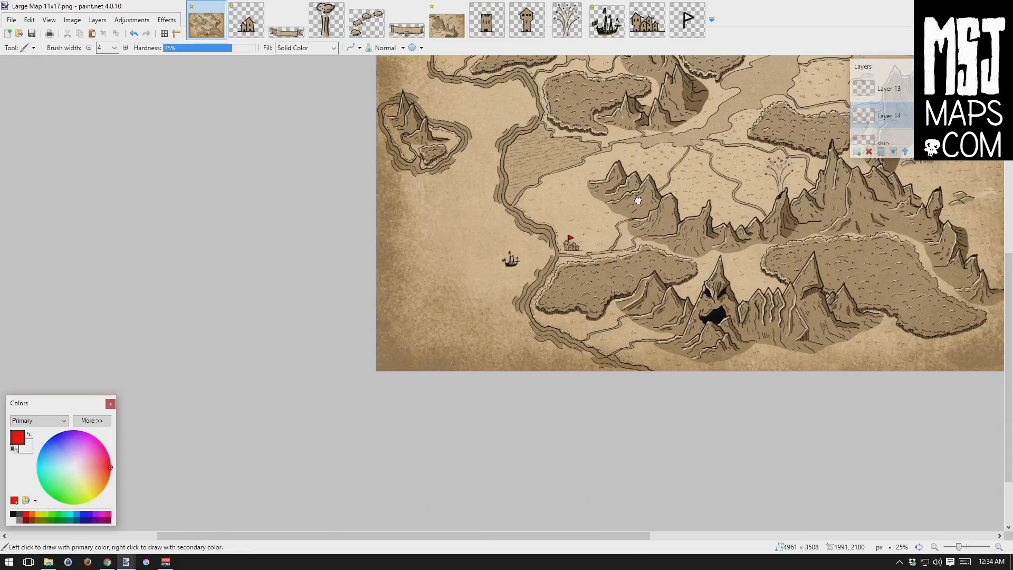
pyautogui.moveTo(641, 194); pyautogui.dragTo(398, 373)
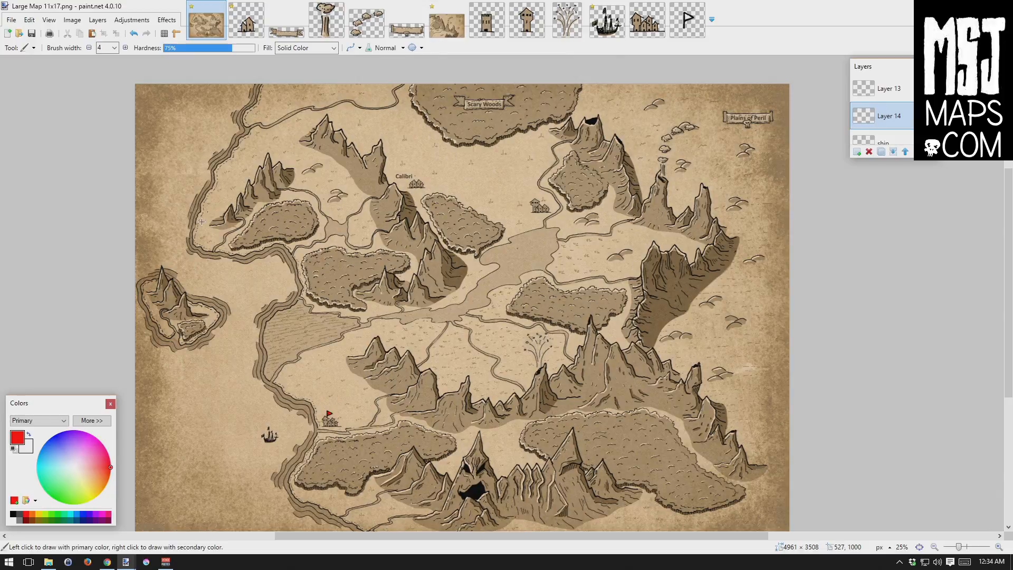
pyautogui.click(12, 21)
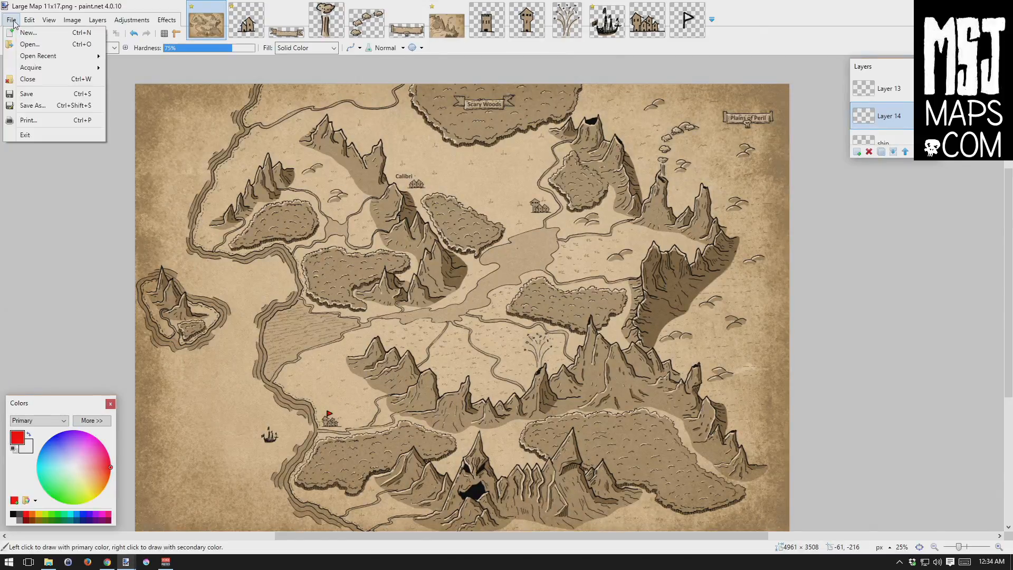
pyautogui.click(31, 44)
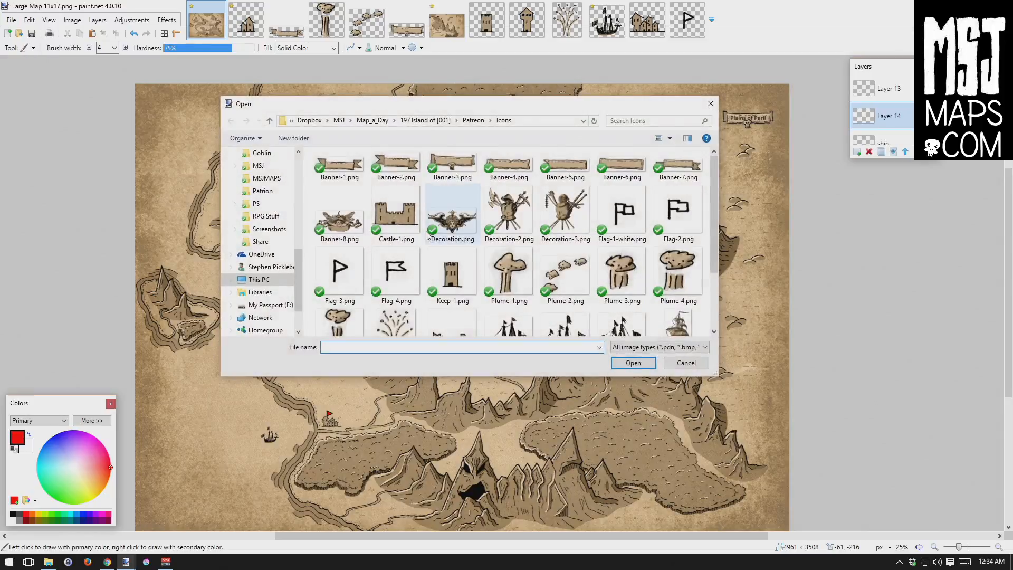
pyautogui.scroll(-1, 718, 248)
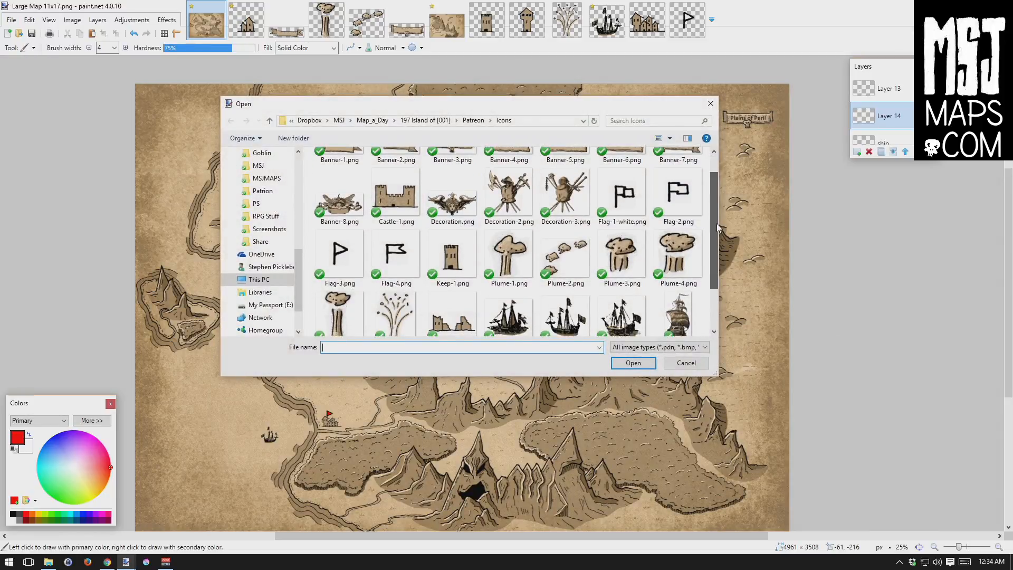
pyautogui.scroll(-2, 718, 248)
pyautogui.scroll(2, 730, 277)
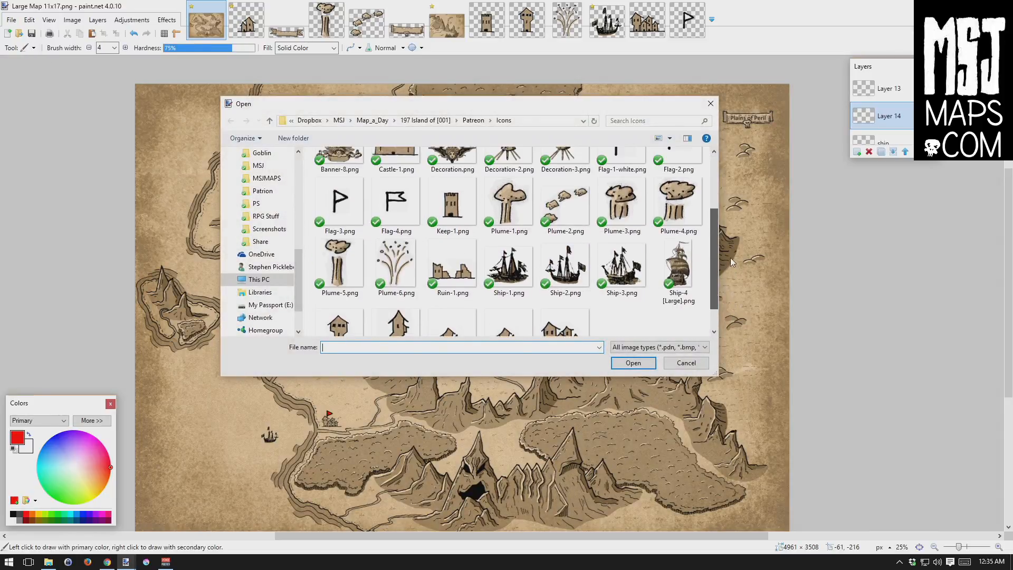
pyautogui.scroll(-2, 736, 290)
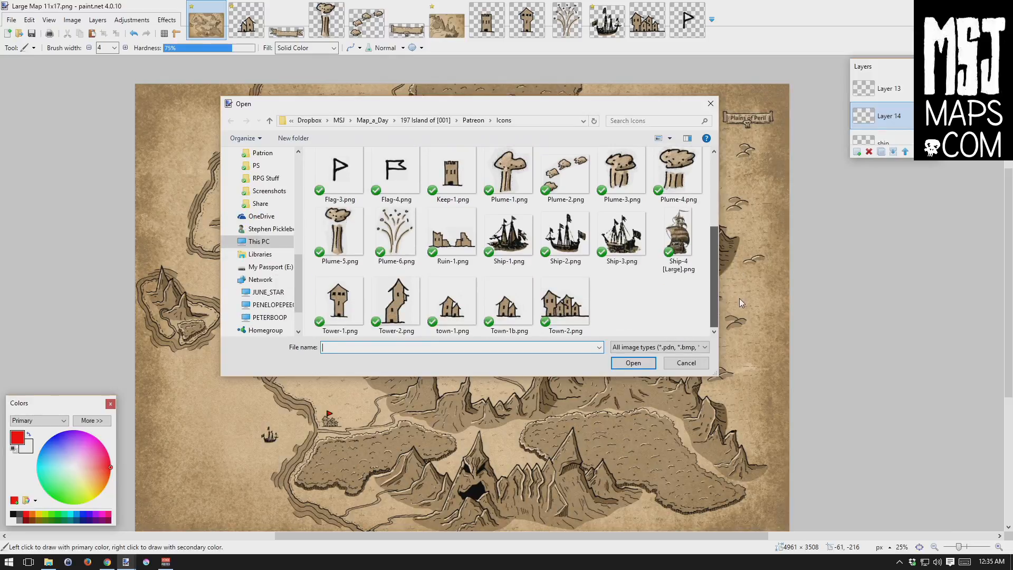
pyautogui.scroll(1, 739, 280)
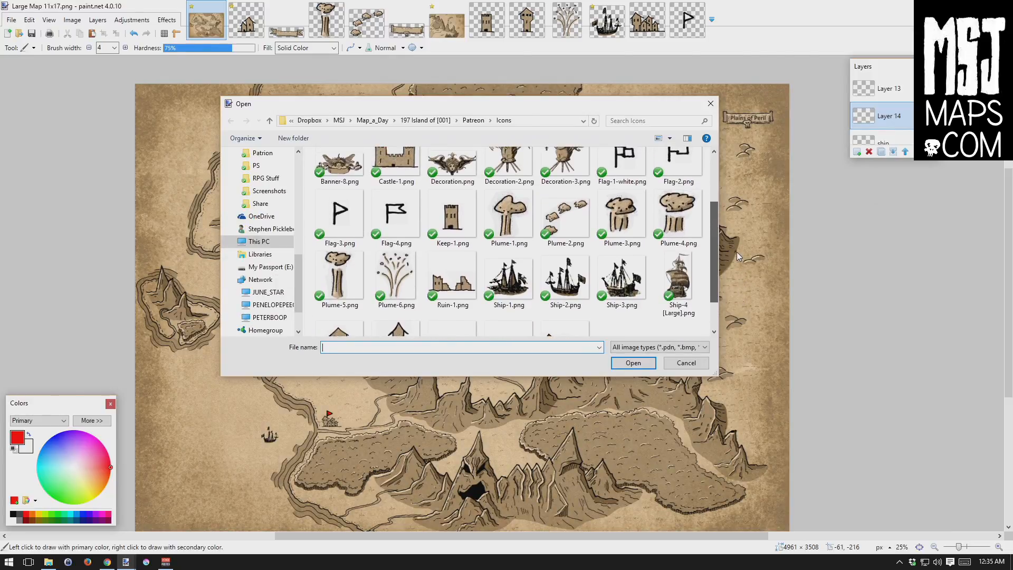
pyautogui.scroll(1, 735, 222)
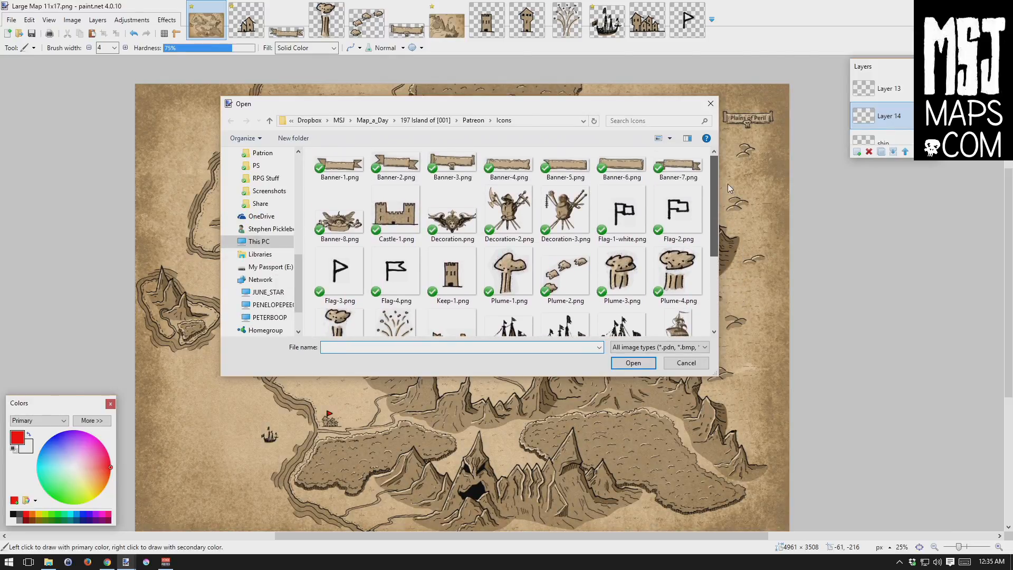
pyautogui.click(508, 211)
pyautogui.click(636, 362)
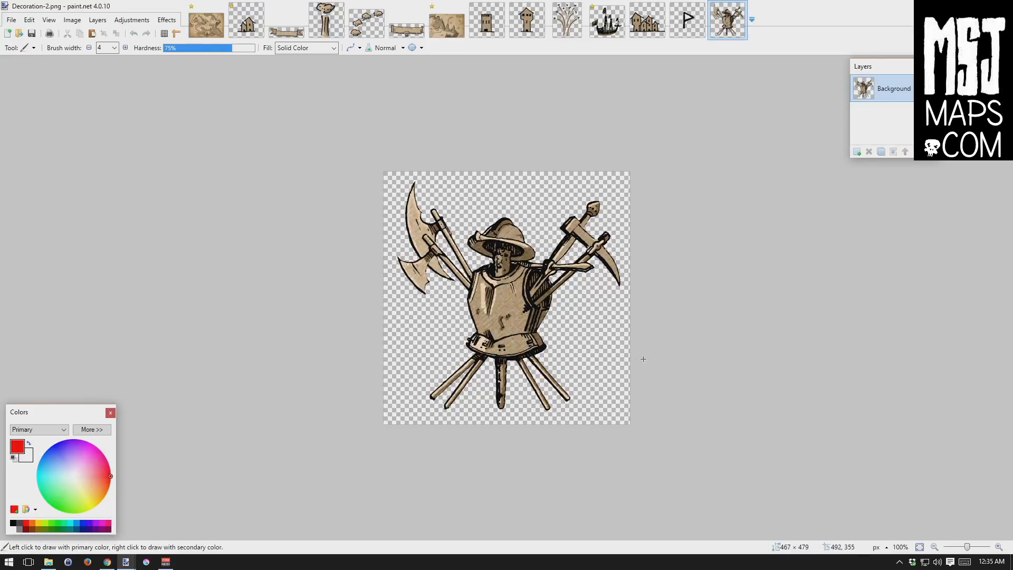
pyautogui.hotkey('ctrl', 'a')
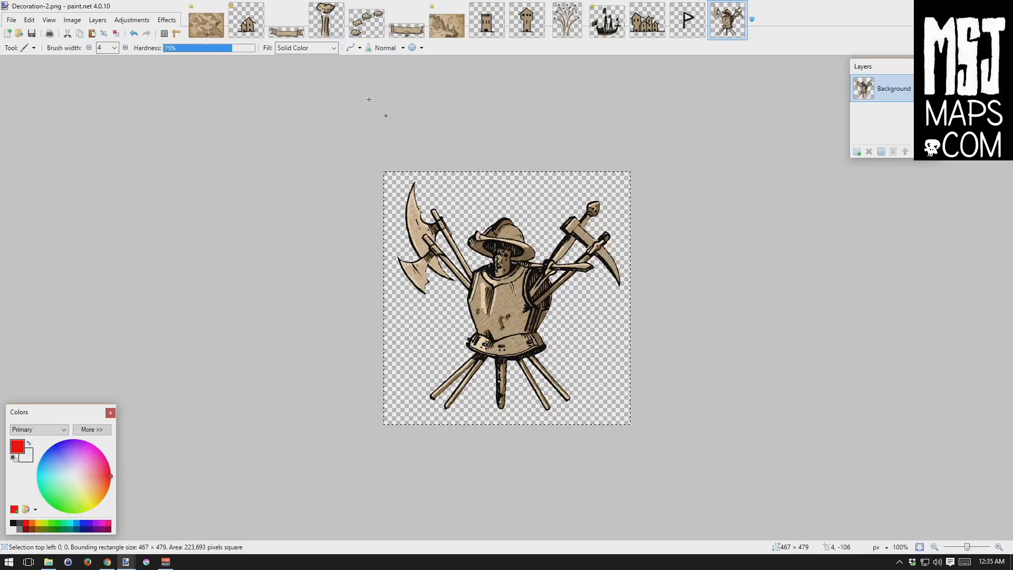
# Add a new layer to the large map, paste the armor decoration beside the southeastern mountains near the eastern edge, and deselect it.
pyautogui.click(206, 21)
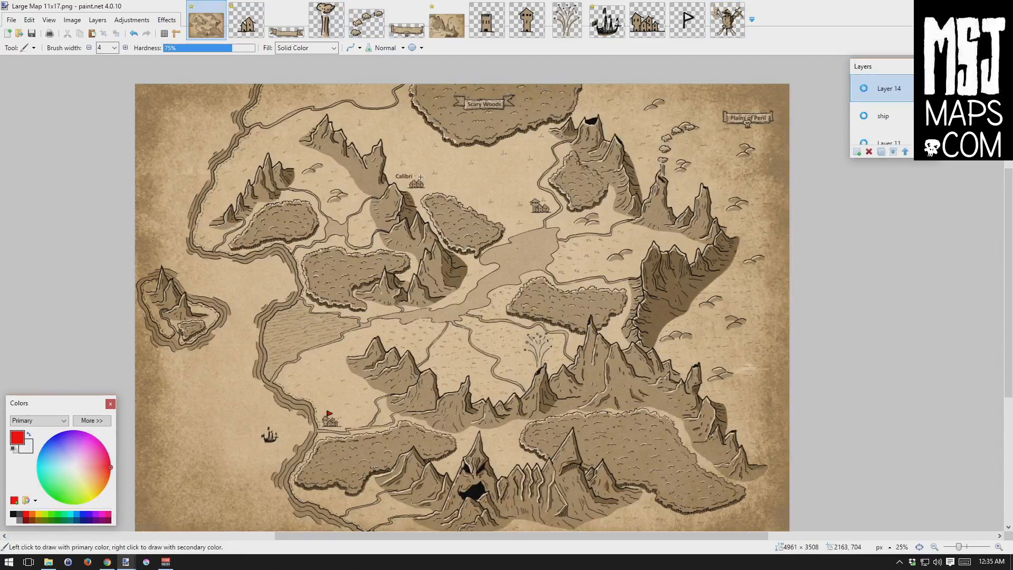
pyautogui.hotkey('ctrl', 'shift', 'n')
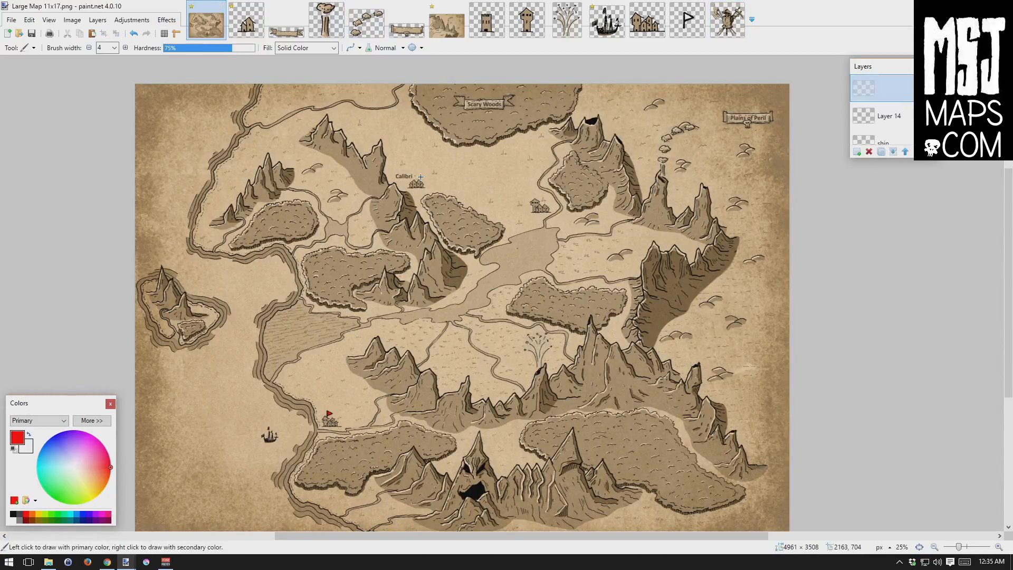
pyautogui.hotkey('ctrl', 'v')
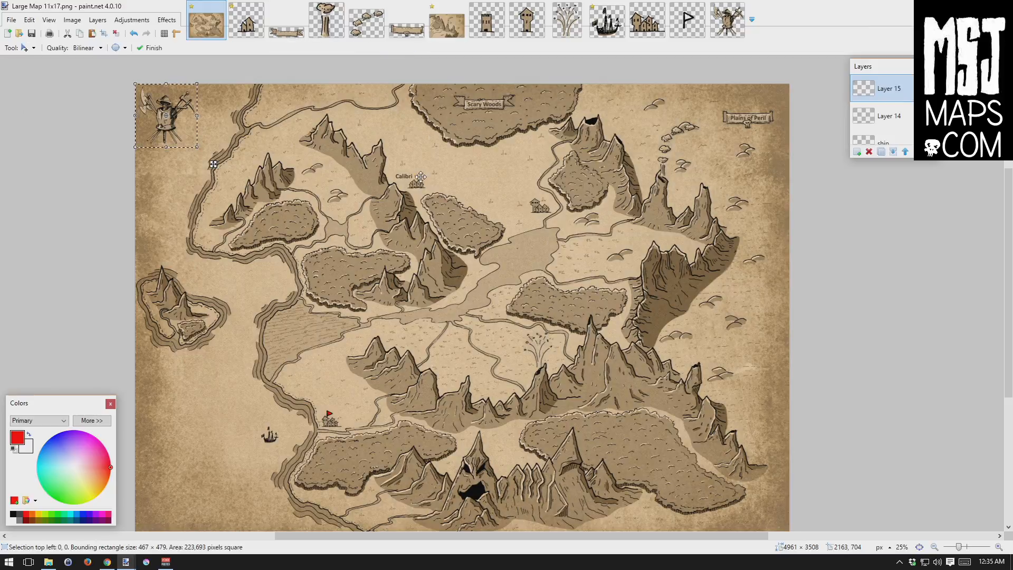
pyautogui.moveTo(212, 165); pyautogui.dragTo(796, 410)
pyautogui.moveTo(760, 382); pyautogui.dragTo(759, 383)
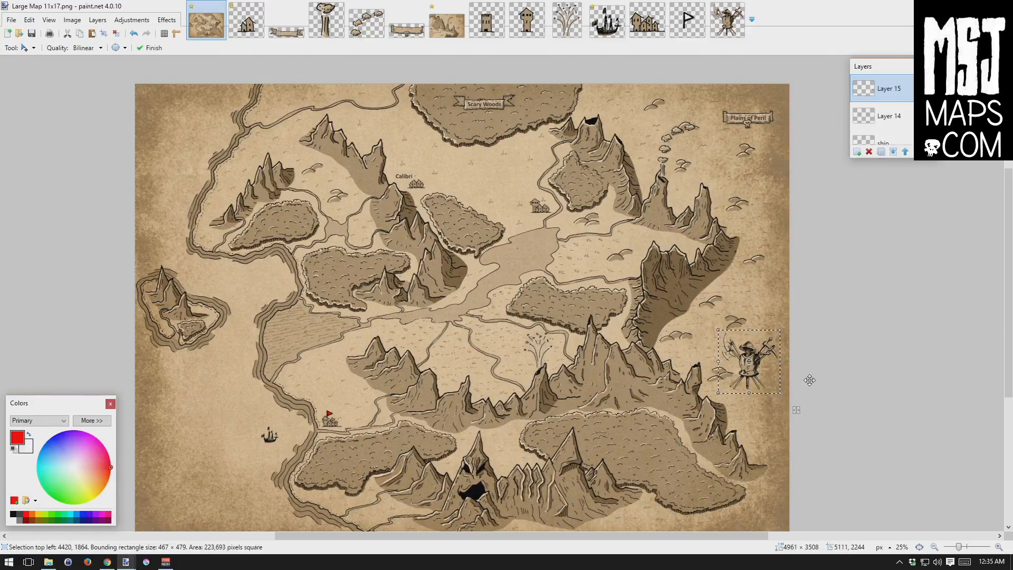
pyautogui.hotkey('ctrl', 'd')
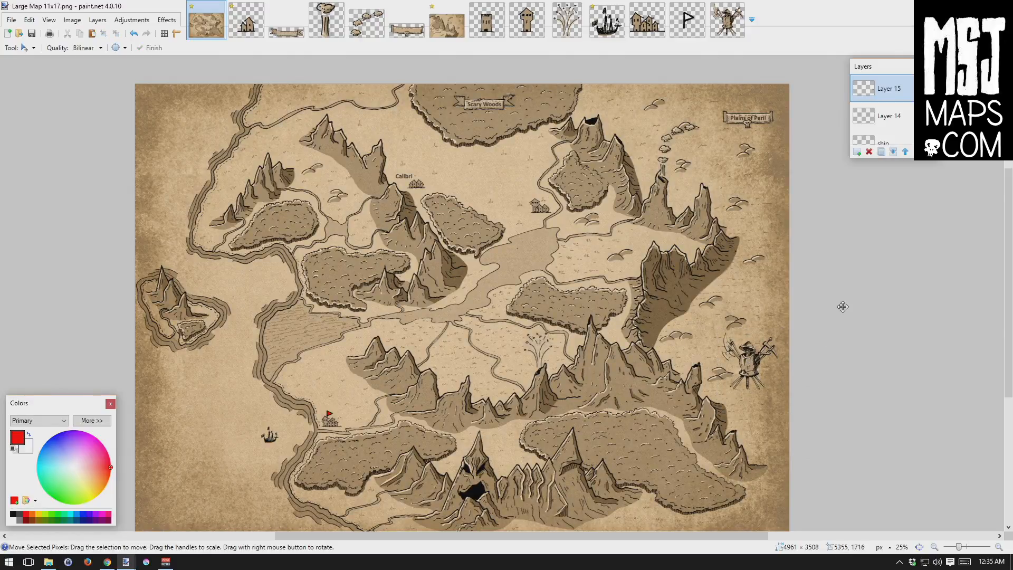
# Move the armor decoration's layer toward the map's center and back to the eastern edge, and deselect it.
pyautogui.moveTo(773, 375); pyautogui.dragTo(515, 359)
pyautogui.moveTo(490, 356); pyautogui.dragTo(767, 377)
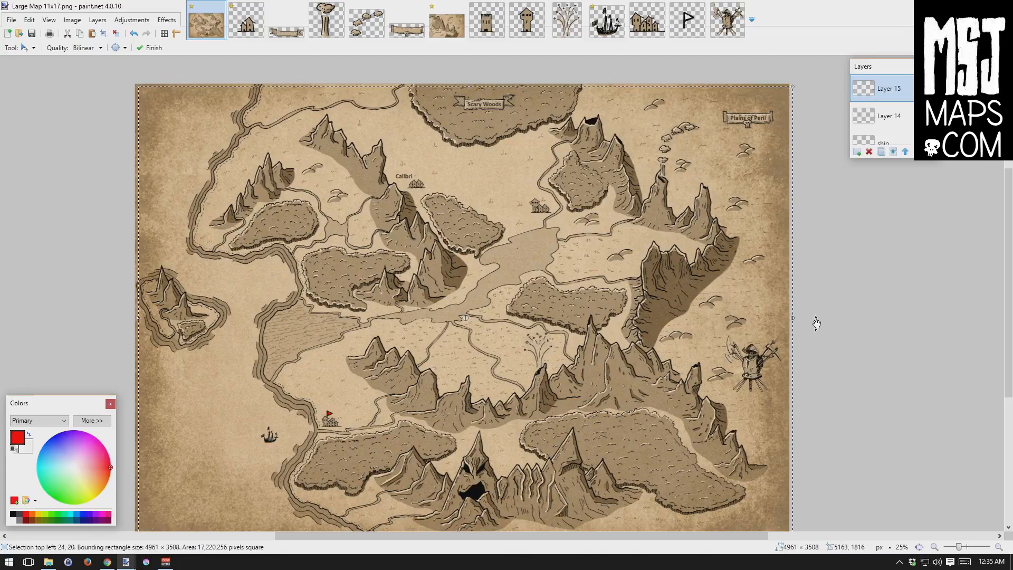
pyautogui.hotkey('ctrl', 'd')
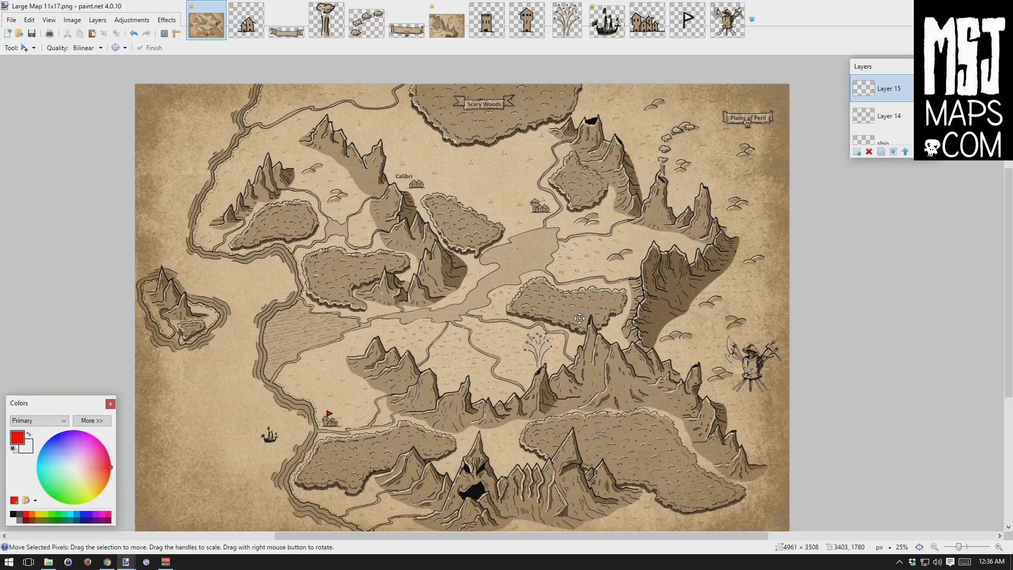
pyautogui.moveTo(630, 327); pyautogui.dragTo(586, 332)
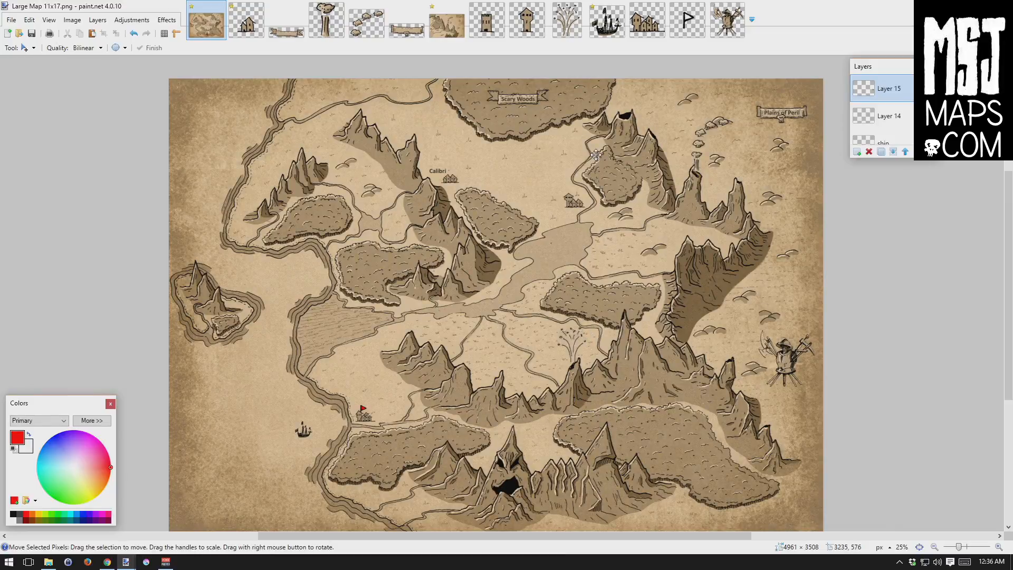
pyautogui.moveTo(494, 166)
pyautogui.mouseDown()
pyautogui.moveTo(579, 249)
pyautogui.moveTo(517, 136)
pyautogui.mouseUp()
pyautogui.moveTo(599, 287)
pyautogui.mouseDown()
pyautogui.moveTo(593, 221)
pyautogui.moveTo(558, 293)
pyautogui.moveTo(598, 320)
pyautogui.moveTo(575, 308)
pyautogui.mouseUp()
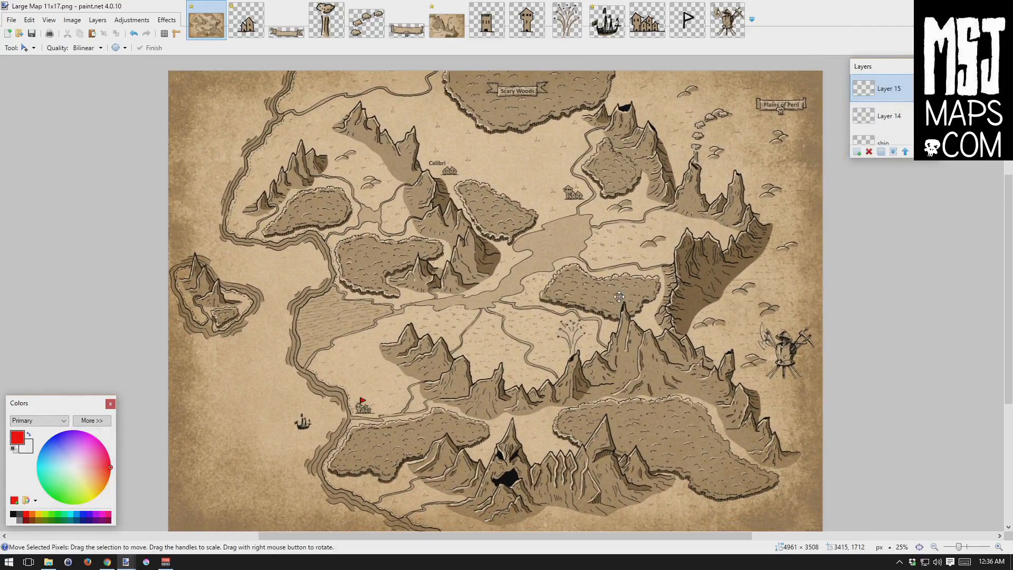